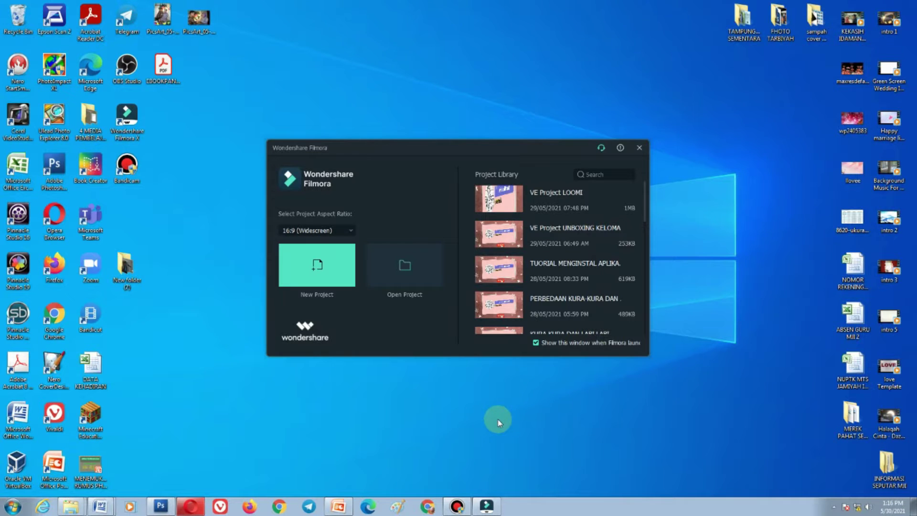
Create a new 16:9 project and import the seven media files from BUMPER IN through SIMPATIKA OKE.
click(334, 270)
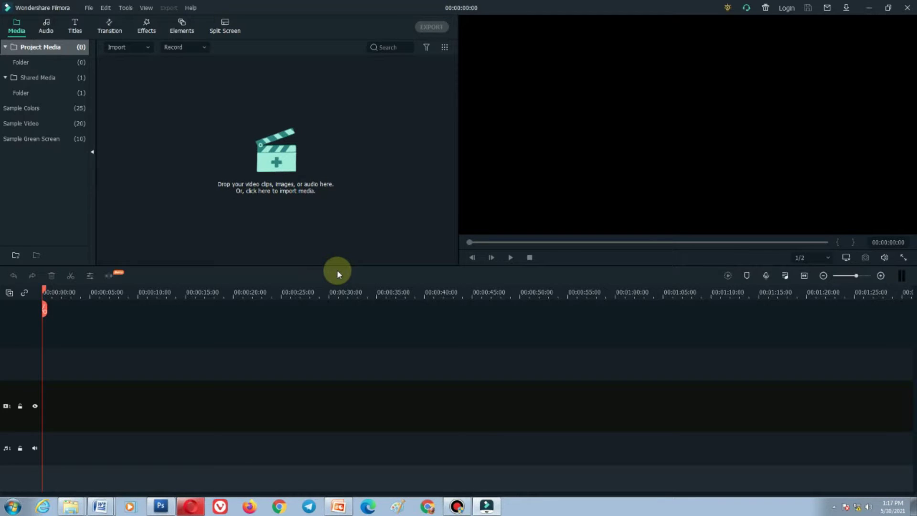
click(270, 160)
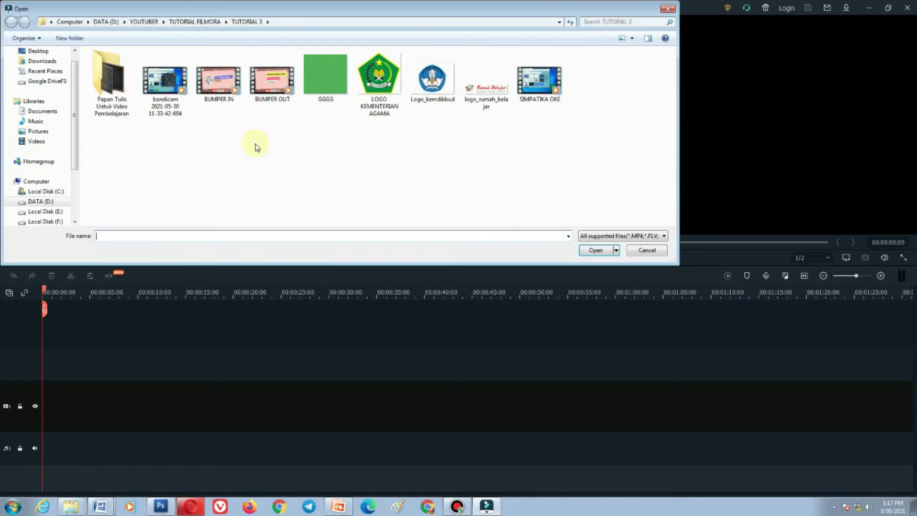
click(219, 86)
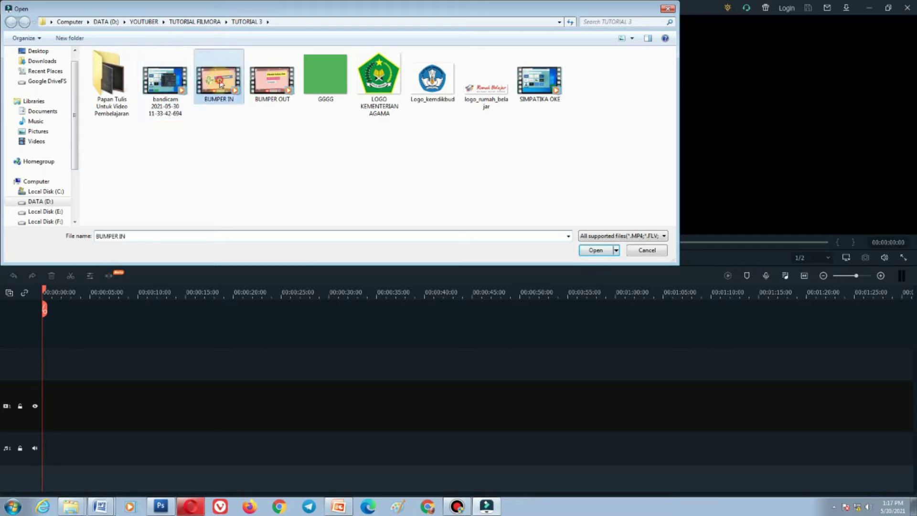
shift+click(539, 81)
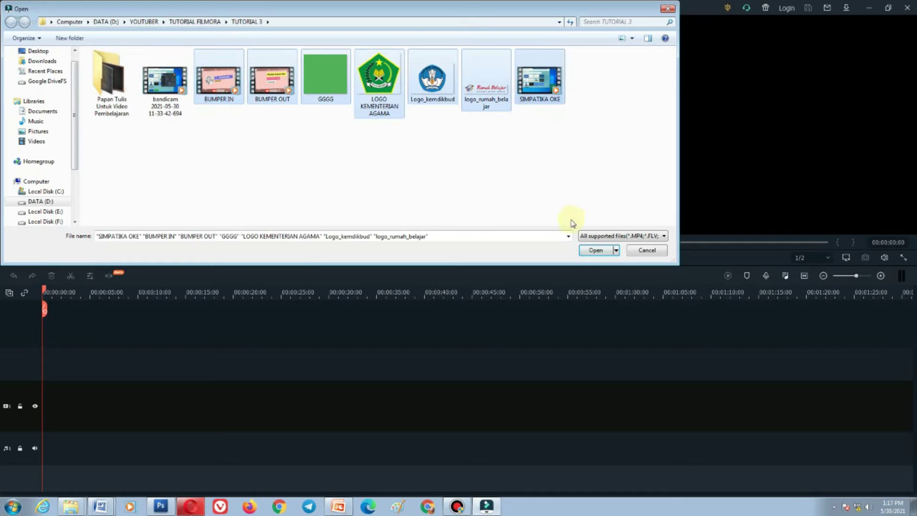
click(596, 252)
Import classroom image 10 from the Papan Tulis Untuk Video Pembelajaran folder into the project media.
right_click(380, 184)
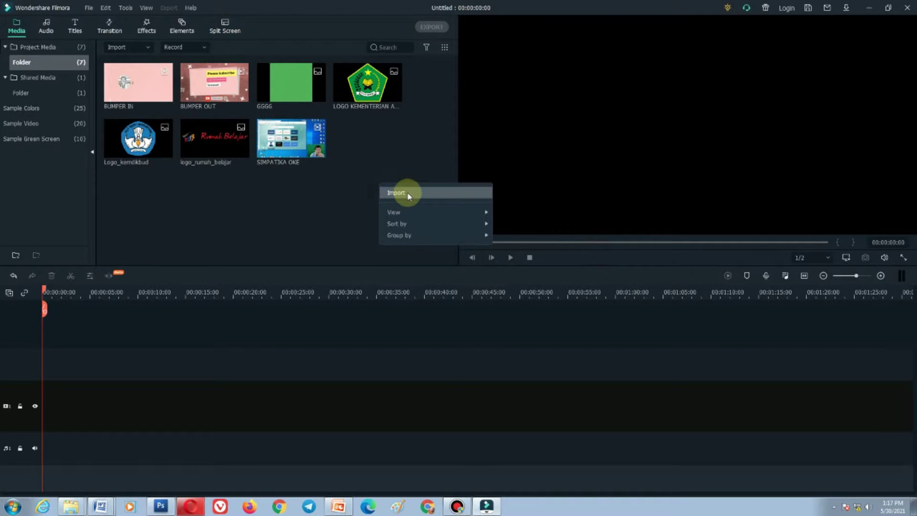
click(409, 193)
double_click(115, 79)
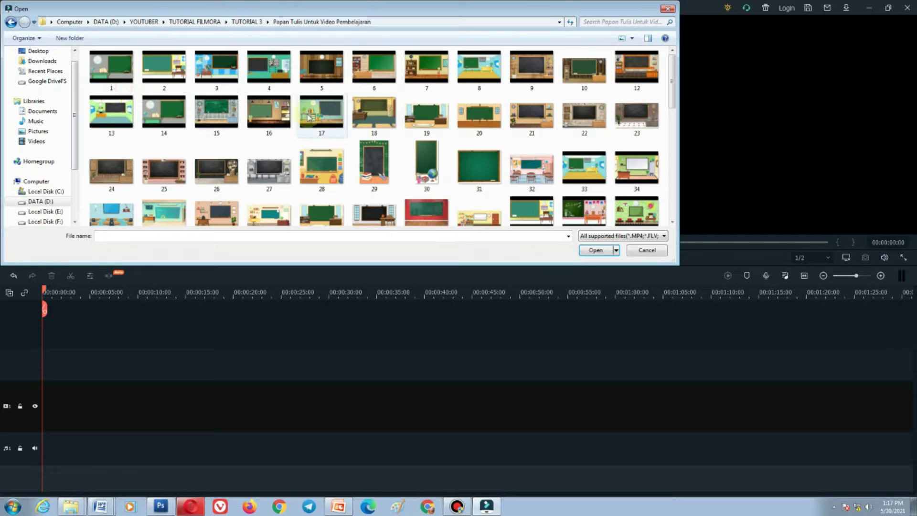
click(594, 89)
click(595, 250)
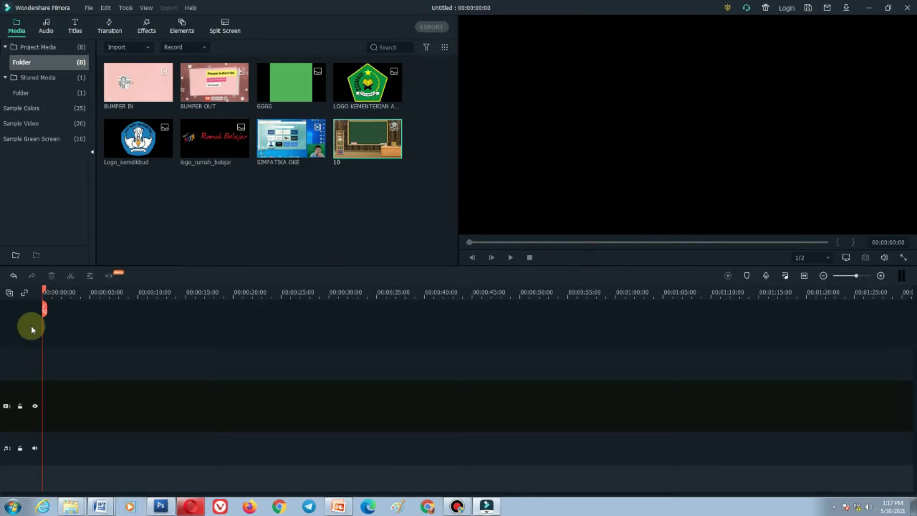
Add three more video tracks to the timeline.
click(10, 292)
click(21, 300)
click(9, 292)
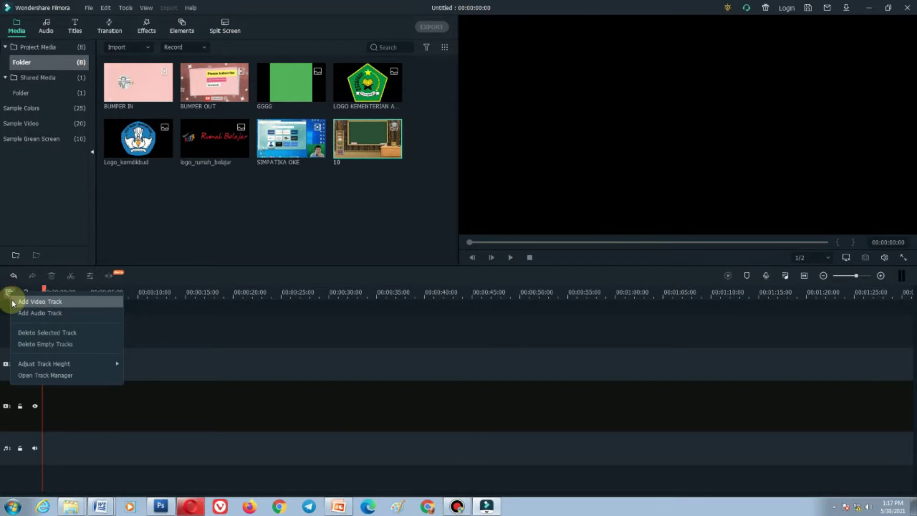
click(21, 300)
click(9, 294)
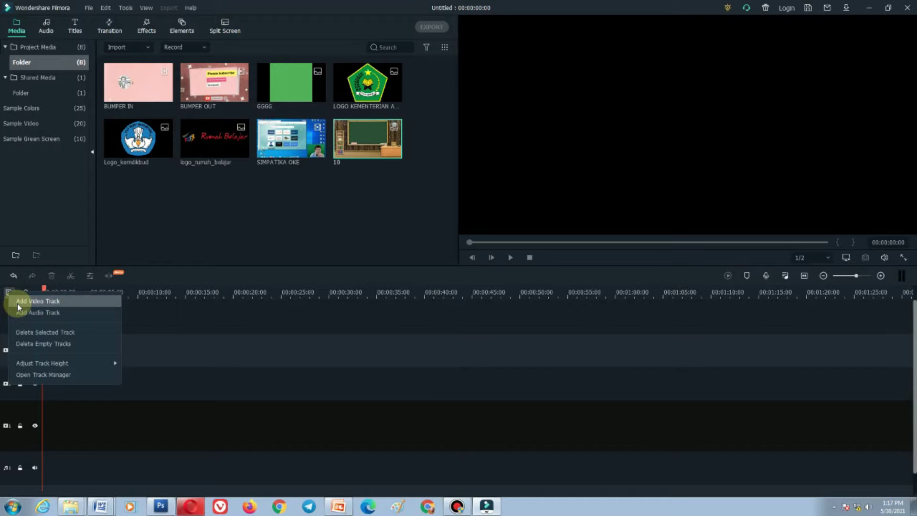
click(18, 302)
click(361, 195)
Place the BUMPER IN clip at the very start of video track 1.
click(144, 86)
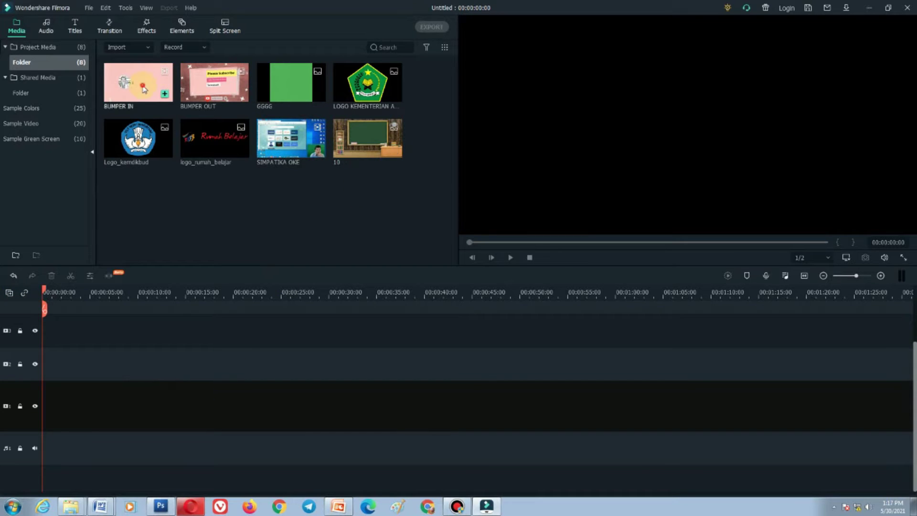
drag(135, 80, 175, 413)
click(421, 271)
drag(263, 389, 109, 406)
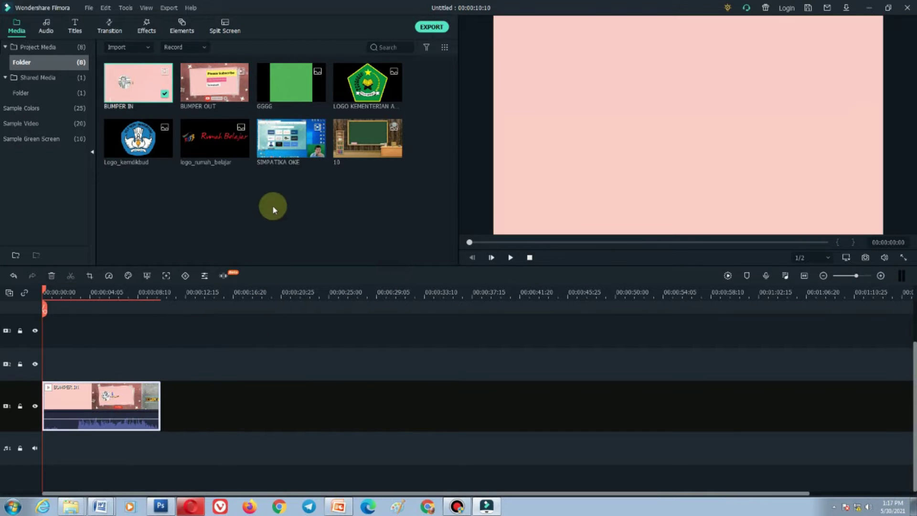
Place classroom image 10 directly after the bumper on video track 1 and extend it to about 1:18 on the timeline.
click(361, 143)
drag(353, 182, 908, 505)
click(325, 333)
click(339, 297)
scroll(307, 423, up, 2)
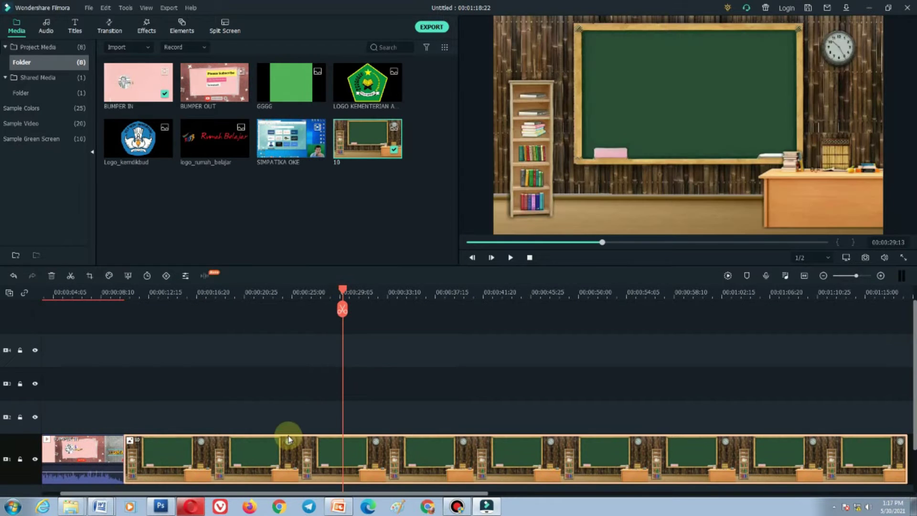
Place the SIMPATIKA OKE clip on video track 2, aligned with the start of the classroom image.
drag(289, 134, 246, 409)
drag(313, 407, 200, 410)
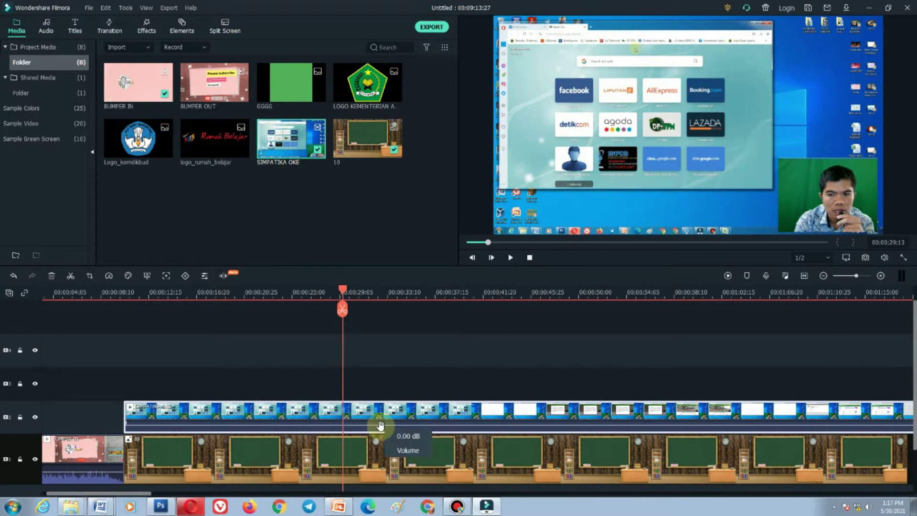
Open the SIMPATIKA OKE clip's settings and change its crop ratio to Custom.
double_click(413, 414)
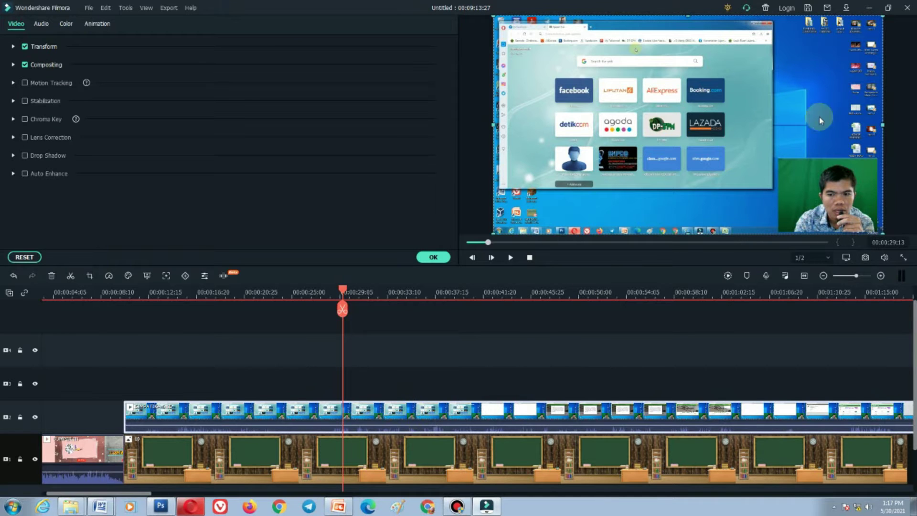
click(438, 258)
double_click(581, 138)
right_click(640, 131)
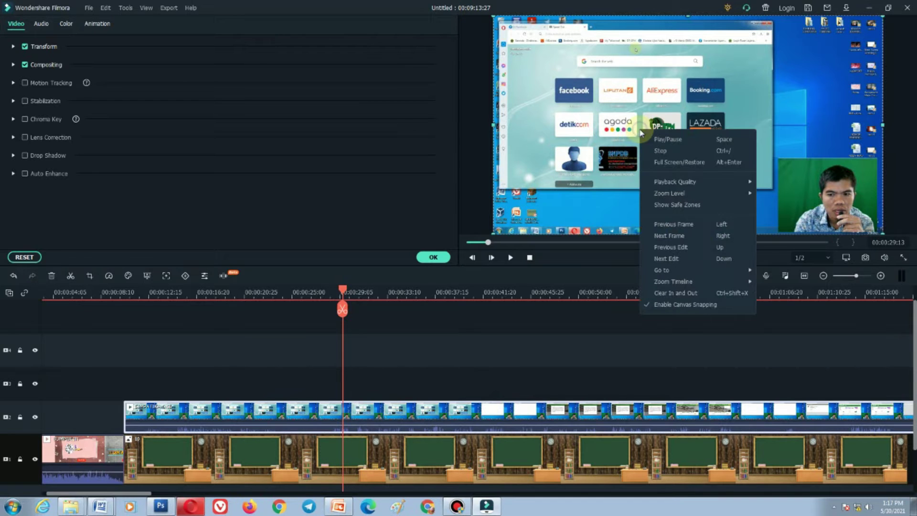
click(617, 115)
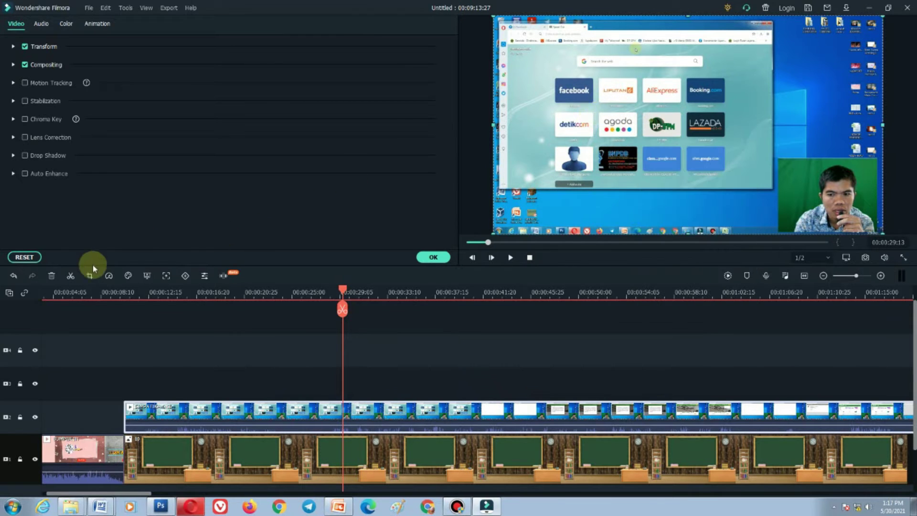
click(165, 275)
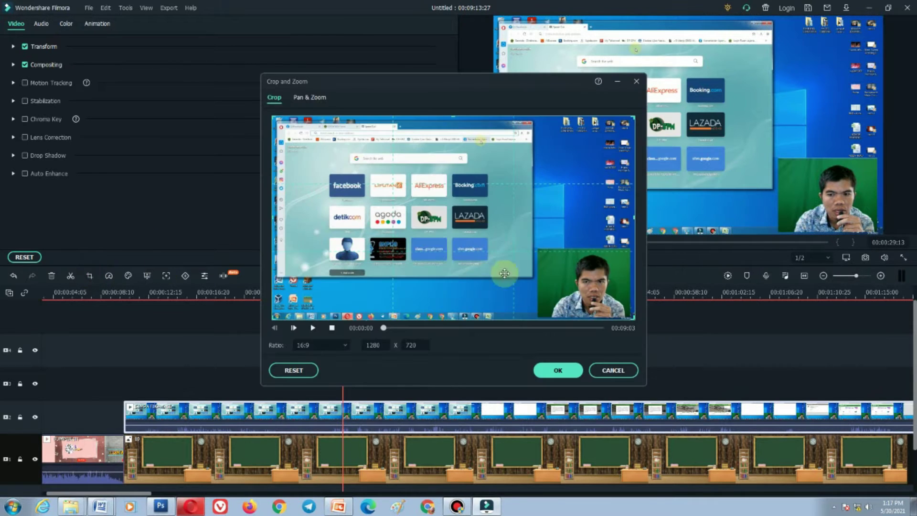
click(324, 347)
click(309, 434)
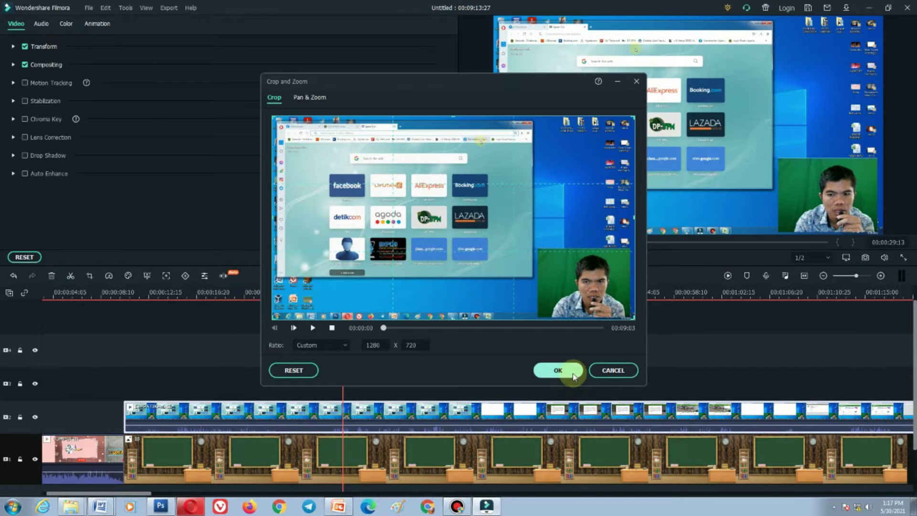
click(572, 373)
Try narrowing the SIMPATIKA OKE clip in the preview, and undo the resize.
drag(844, 125, 819, 143)
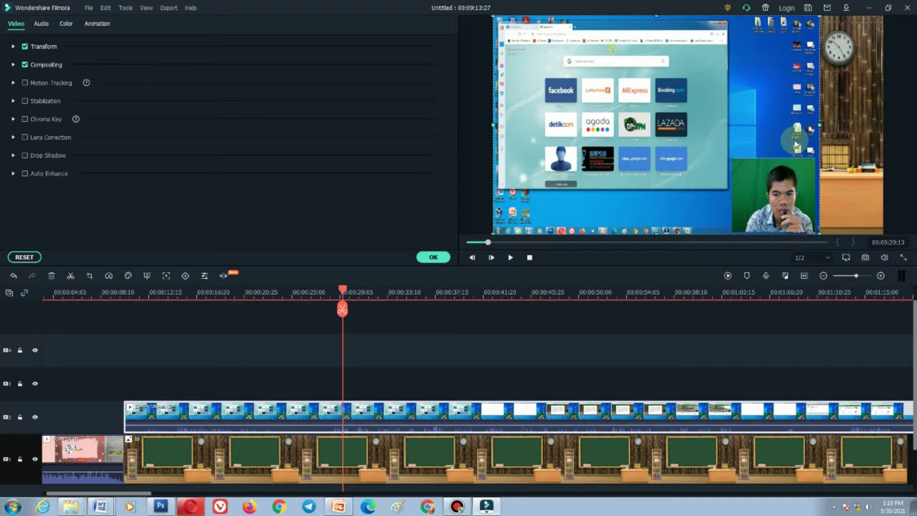
key(ctrl+z)
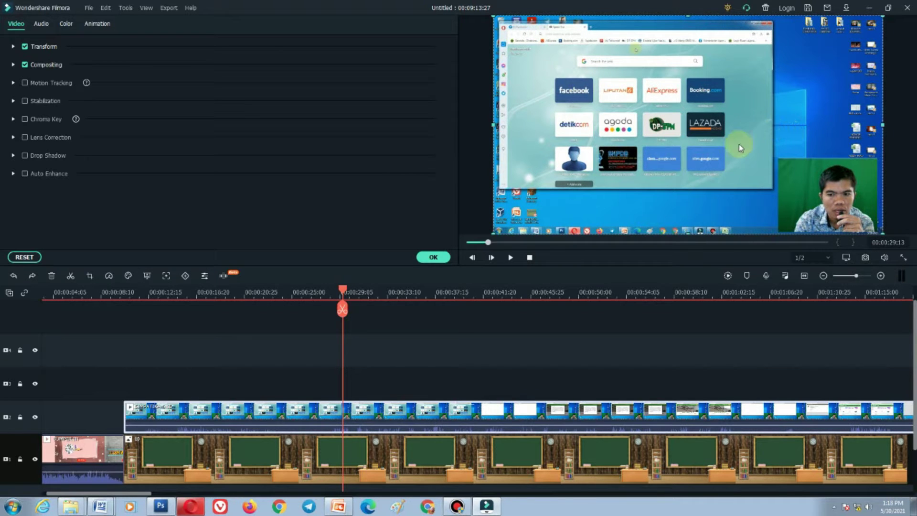
Crop the SIMPATIKA OKE clip to its browser window at 910 x 569, leaving out the desktop and webcam.
click(89, 275)
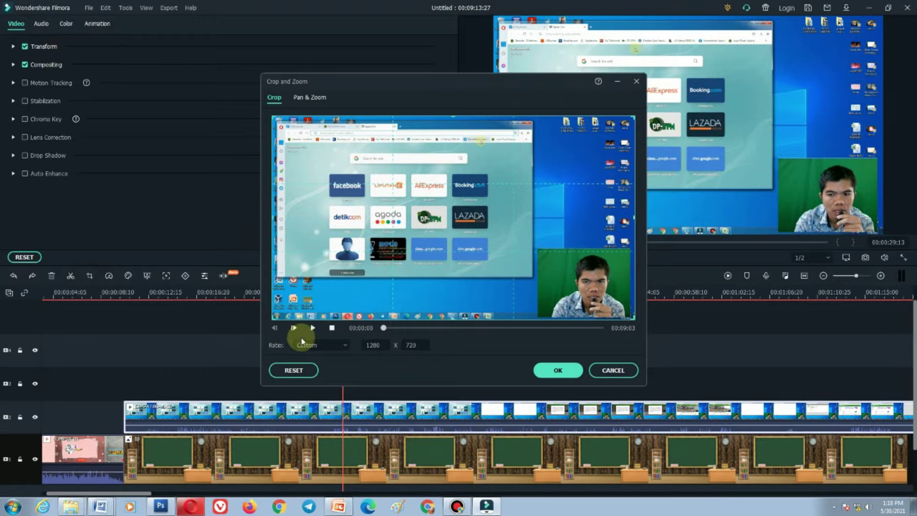
drag(633, 218, 534, 245)
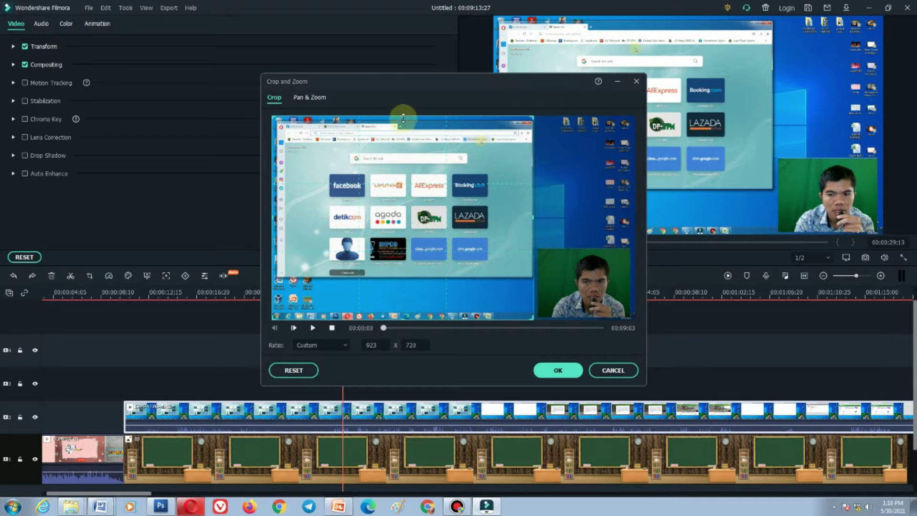
drag(402, 116, 404, 116)
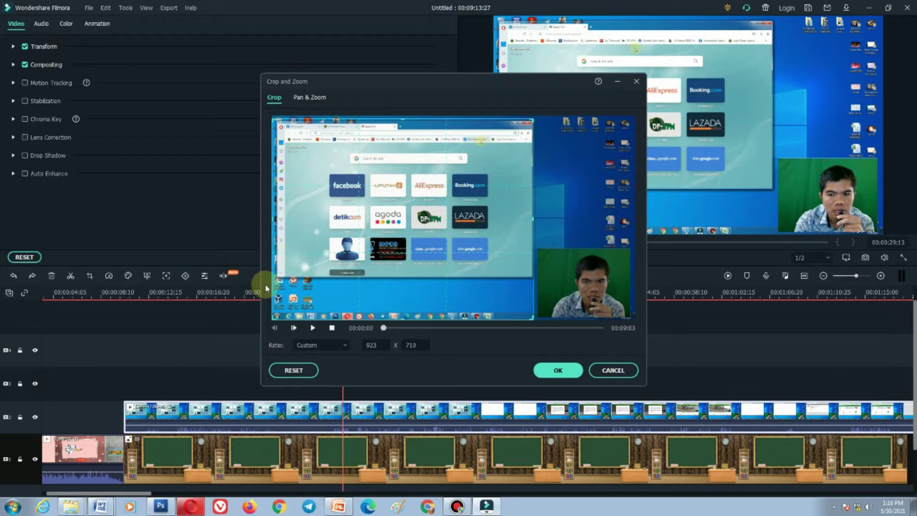
drag(402, 318, 403, 279)
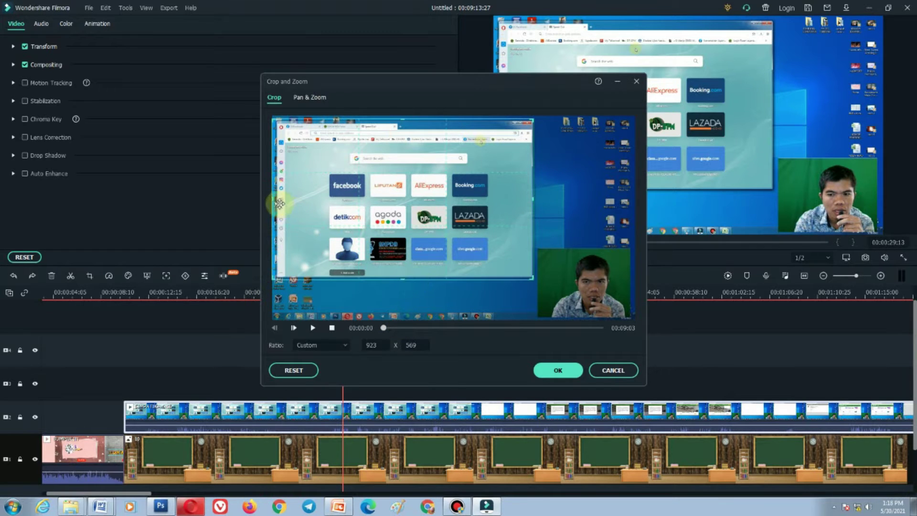
drag(271, 200, 277, 200)
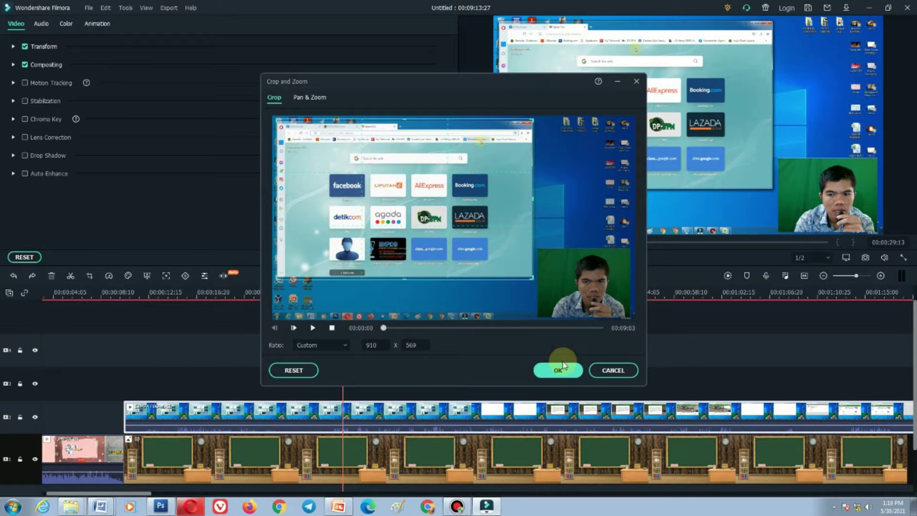
click(564, 365)
Move the cropped recording down off the blackboard, and enlarge and reposition the classroom image so the board takes up most of the frame.
click(651, 127)
drag(651, 128, 675, 238)
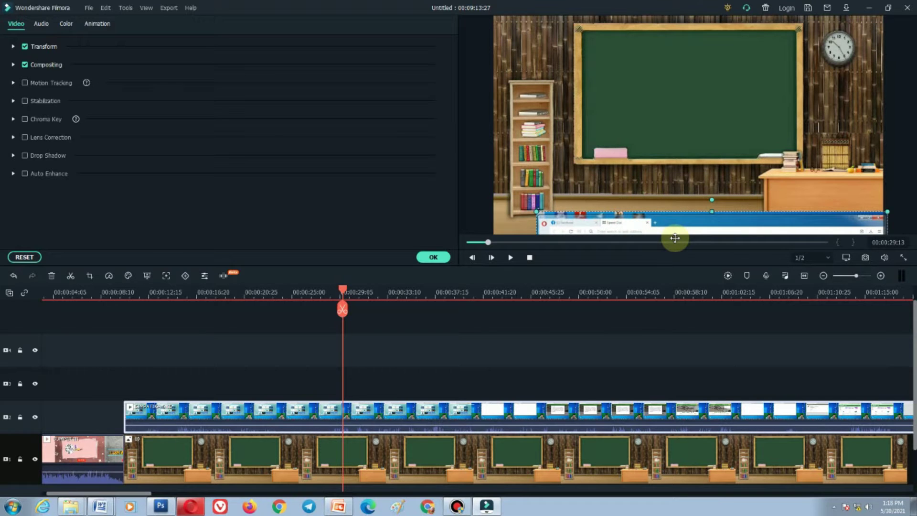
click(636, 139)
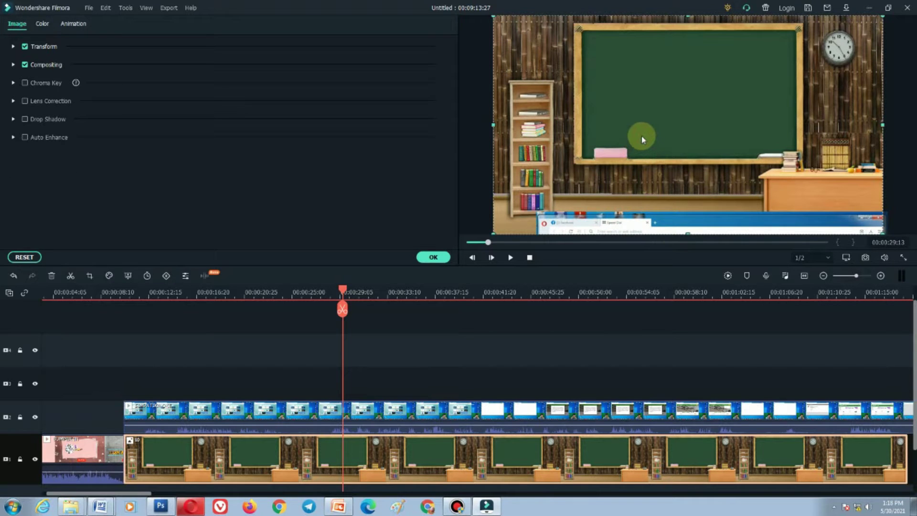
drag(689, 118, 612, 88)
drag(811, 194, 877, 223)
drag(702, 100, 696, 153)
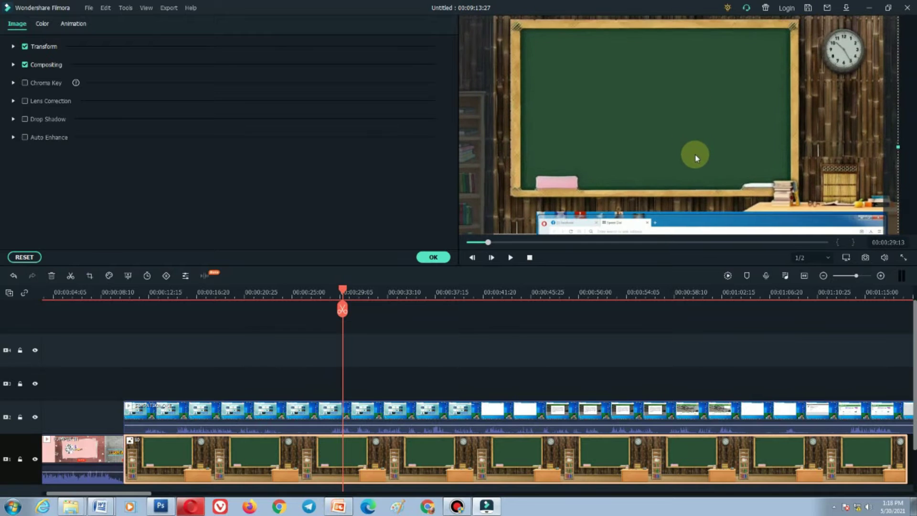
drag(596, 81, 588, 83)
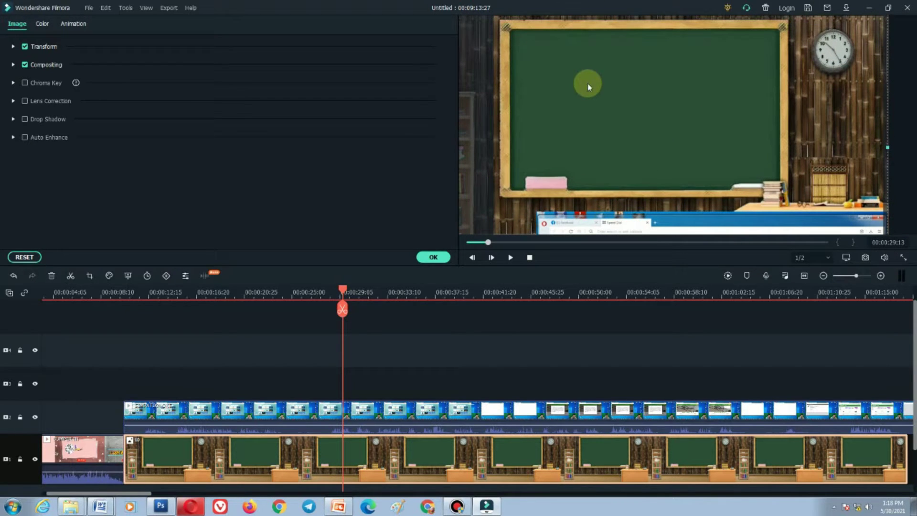
click(905, 189)
Shrink and move the cropped recording so it fits inside the blackboard frame, and apply the clip settings.
click(810, 218)
drag(792, 219, 799, 90)
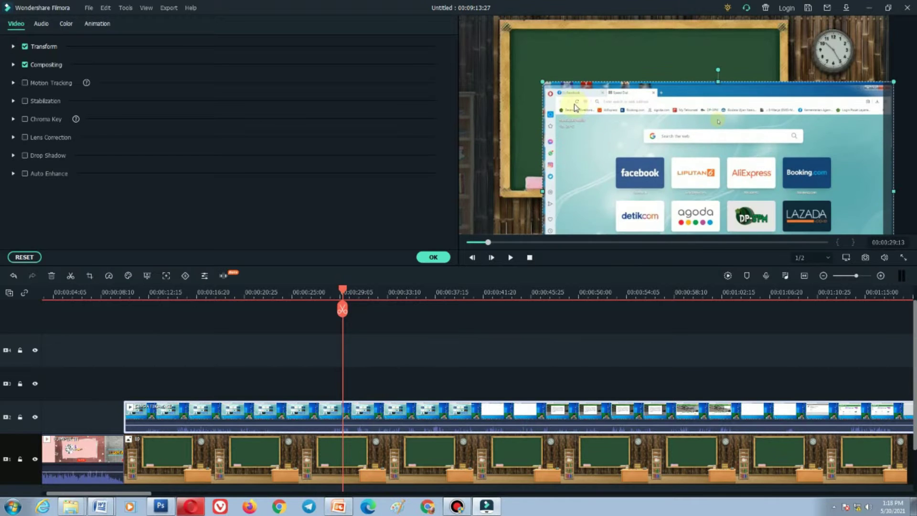
drag(543, 82, 597, 116)
drag(677, 154, 592, 71)
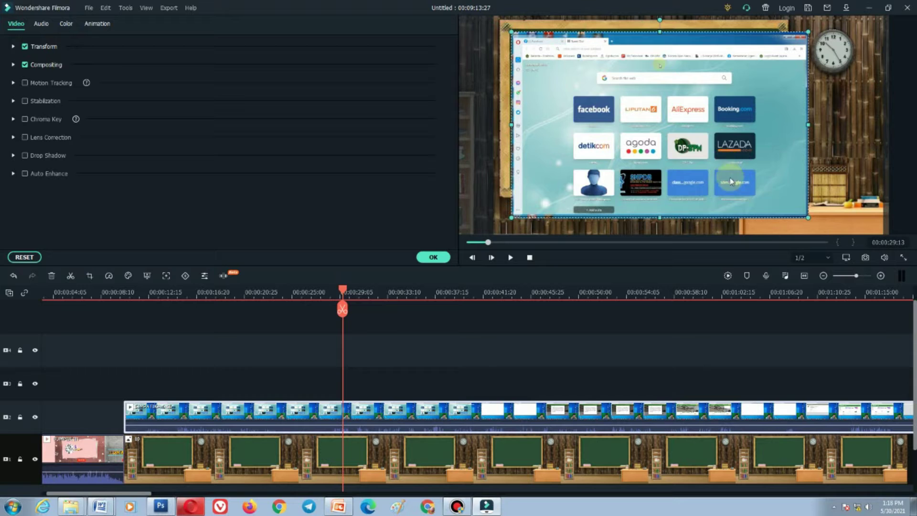
drag(808, 218, 780, 171)
drag(727, 153, 725, 146)
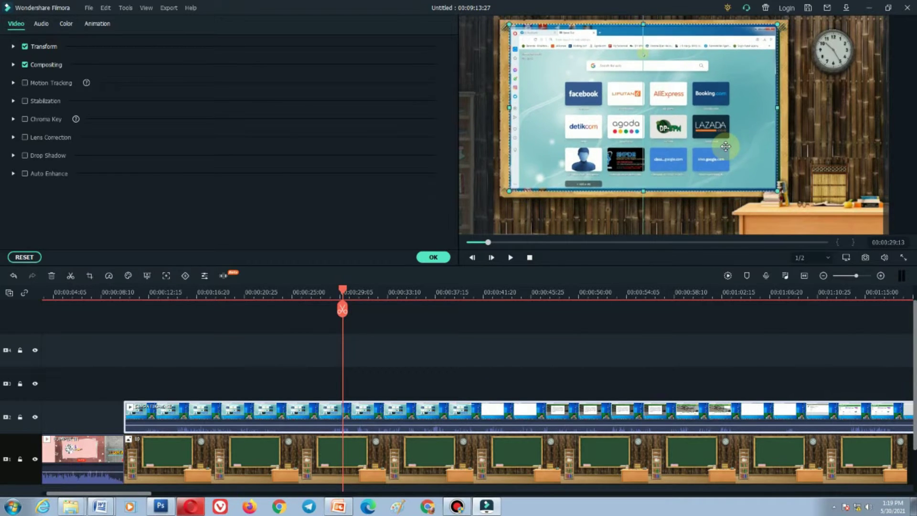
click(812, 150)
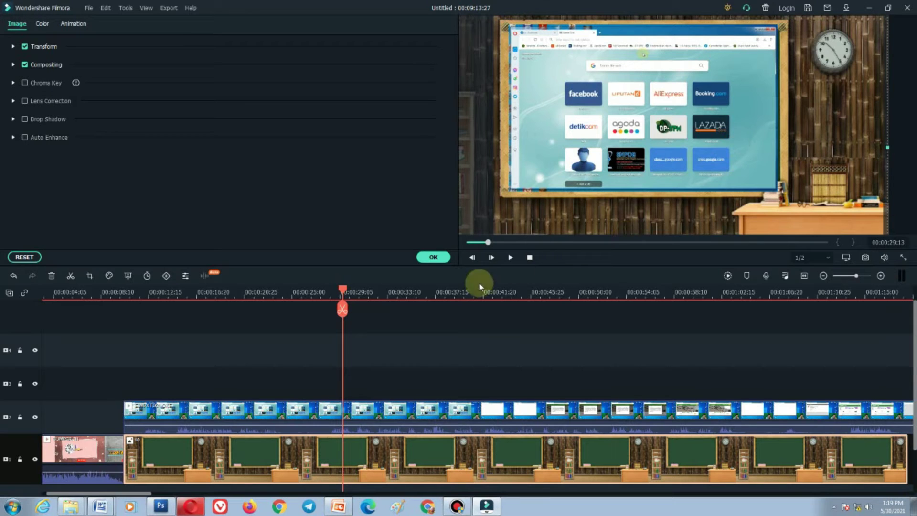
scroll(520, 432, down, 2)
scroll(506, 420, up, 2)
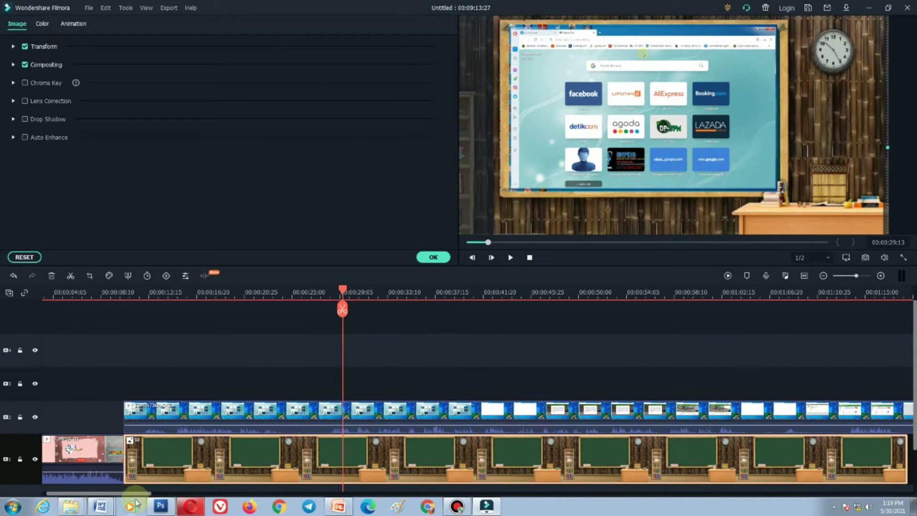
click(435, 256)
click(380, 197)
Place a second copy of the SIMPATIKA OKE clip on video track 3, aligned with the start of the first copy.
drag(290, 135, 301, 377)
click(386, 379)
drag(386, 379, 211, 389)
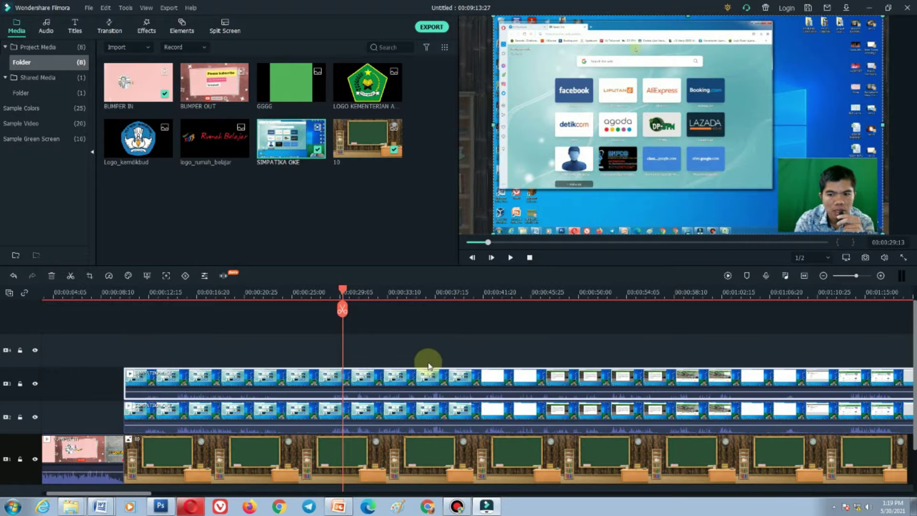
Crop the SIMPATIKA OKE copy on video track 3 to its green-screen webcam area, using a custom ratio at 284 x 232.
double_click(440, 382)
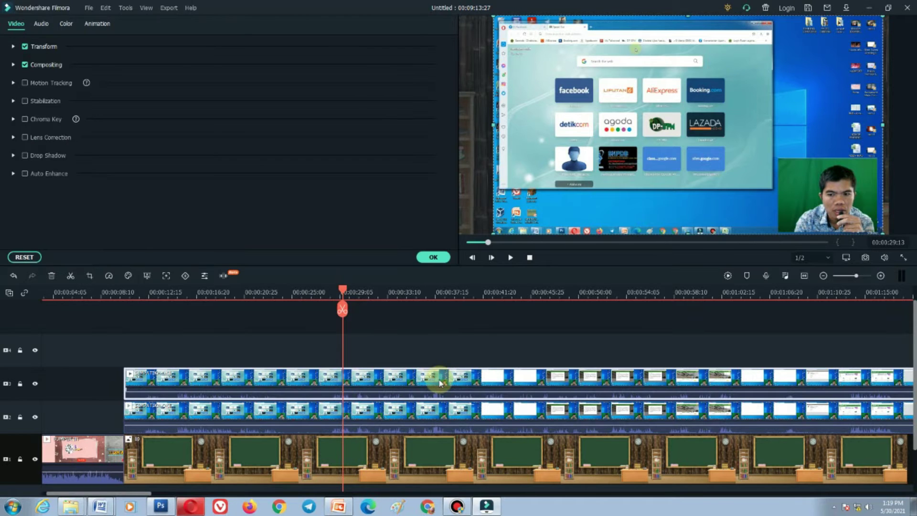
click(425, 258)
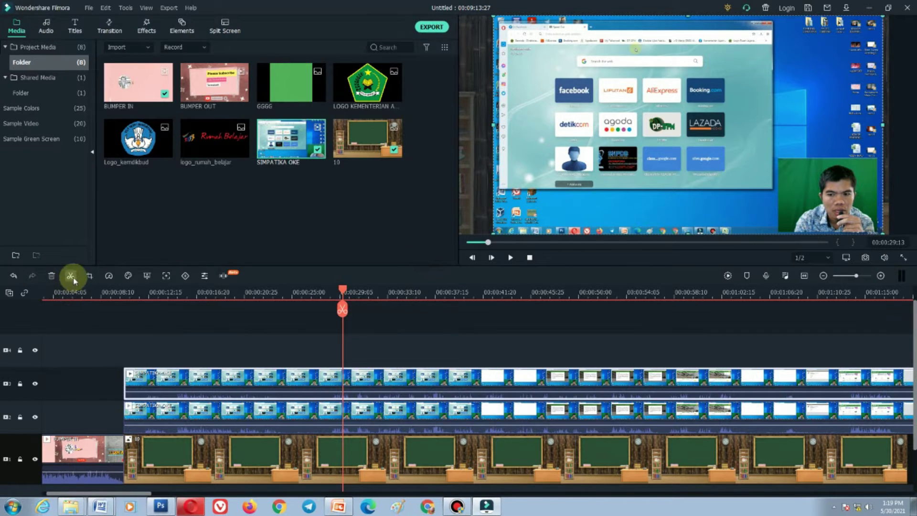
click(90, 276)
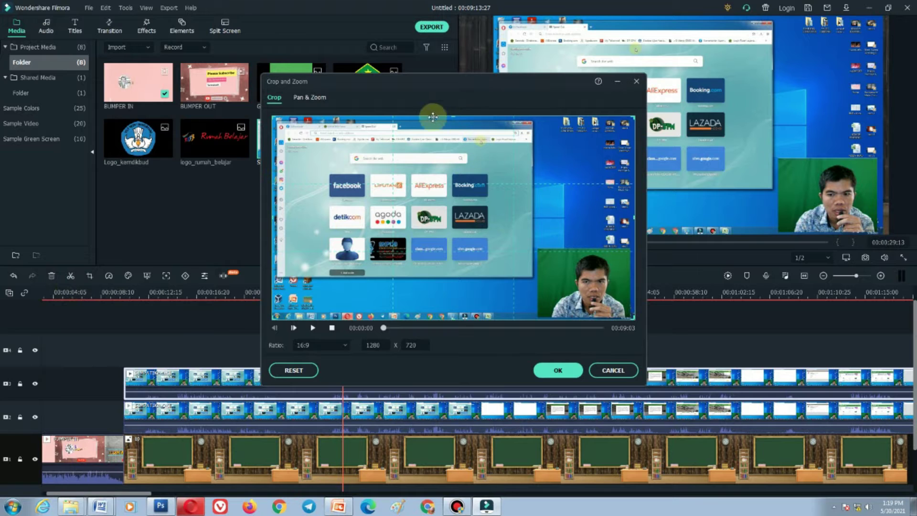
click(319, 345)
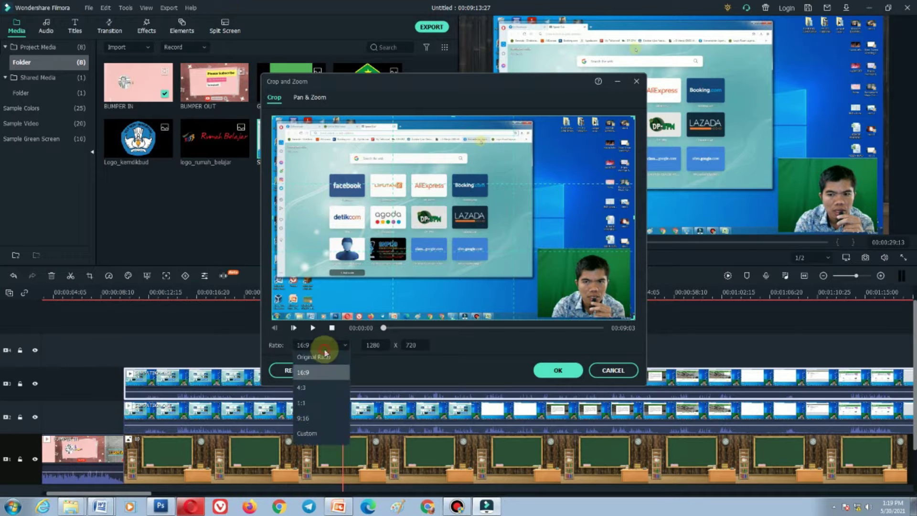
click(311, 439)
drag(452, 116, 457, 251)
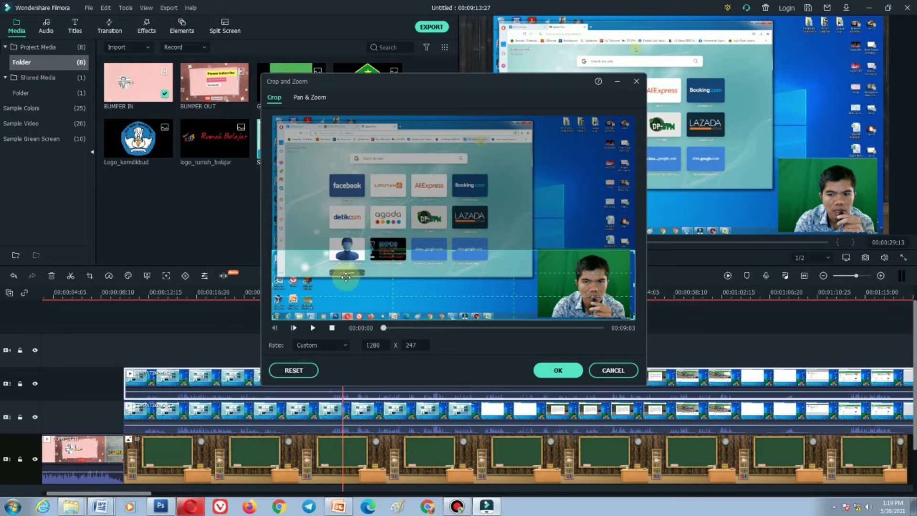
drag(271, 285, 549, 340)
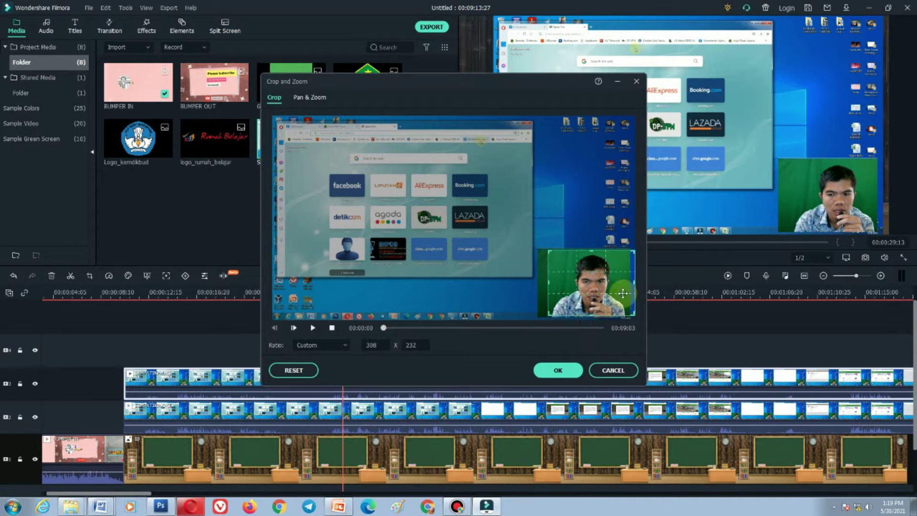
drag(634, 284, 628, 282)
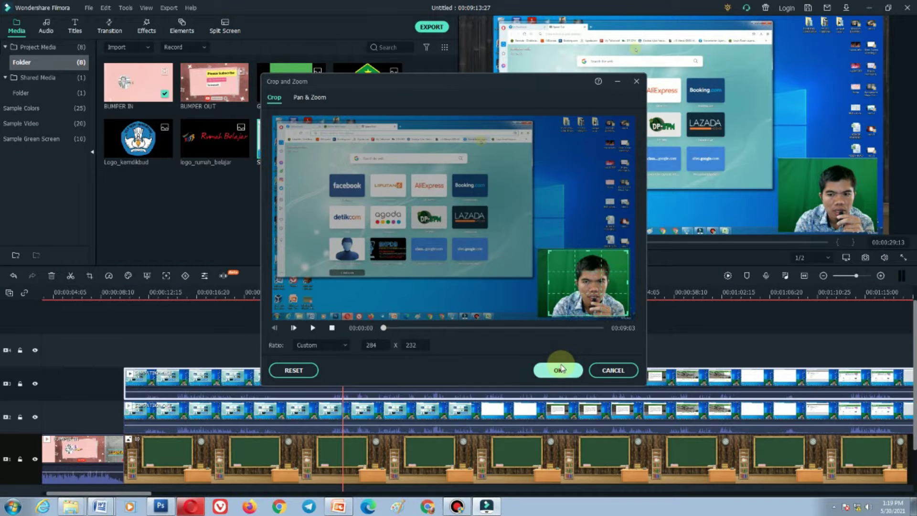
click(557, 370)
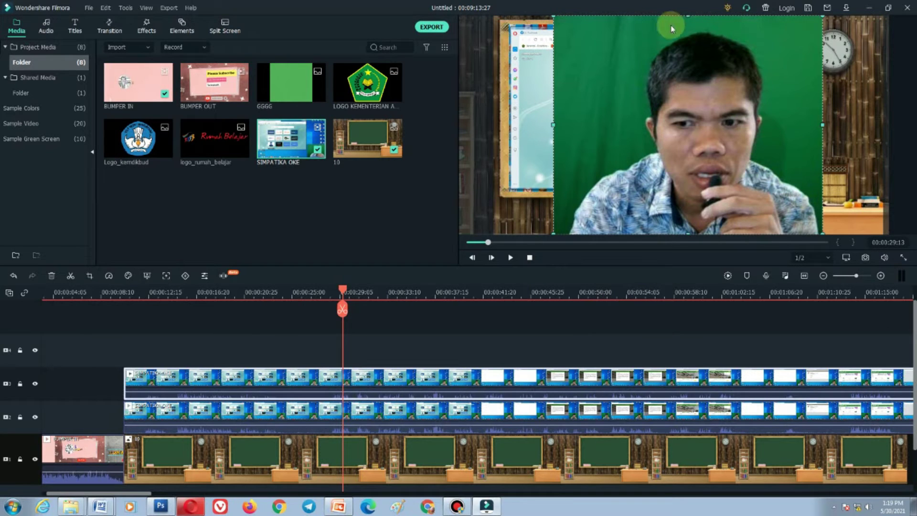
Shrink the cropped webcam clip and place it just above the teacher's desk beside the blackboard.
drag(554, 16, 640, 81)
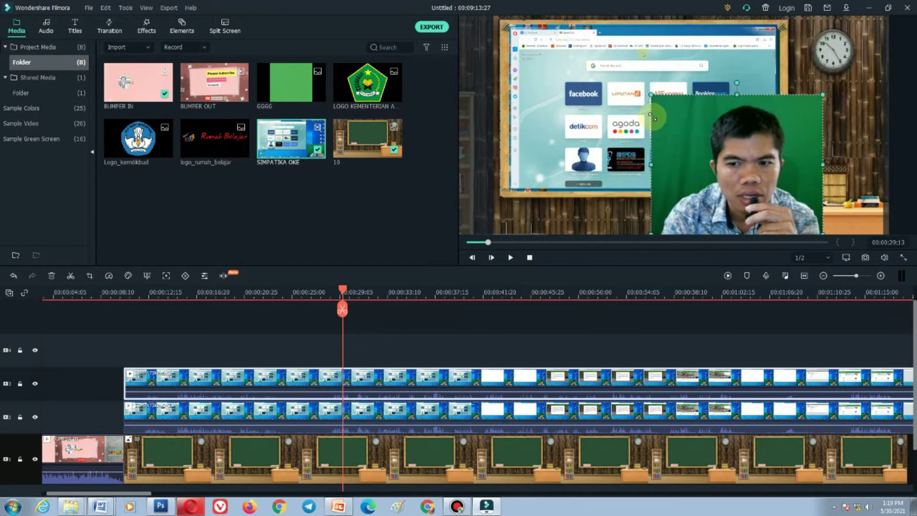
drag(674, 147, 757, 148)
drag(714, 63, 787, 136)
drag(835, 155, 831, 151)
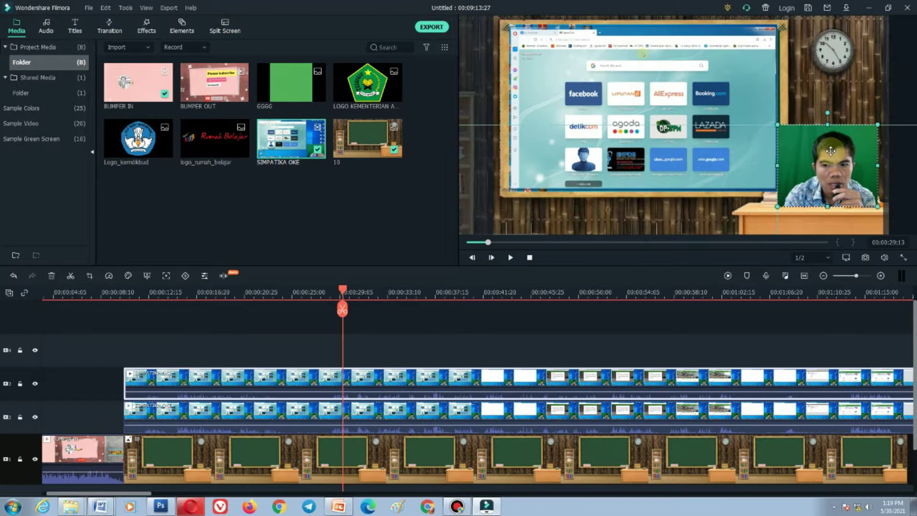
drag(778, 125, 787, 138)
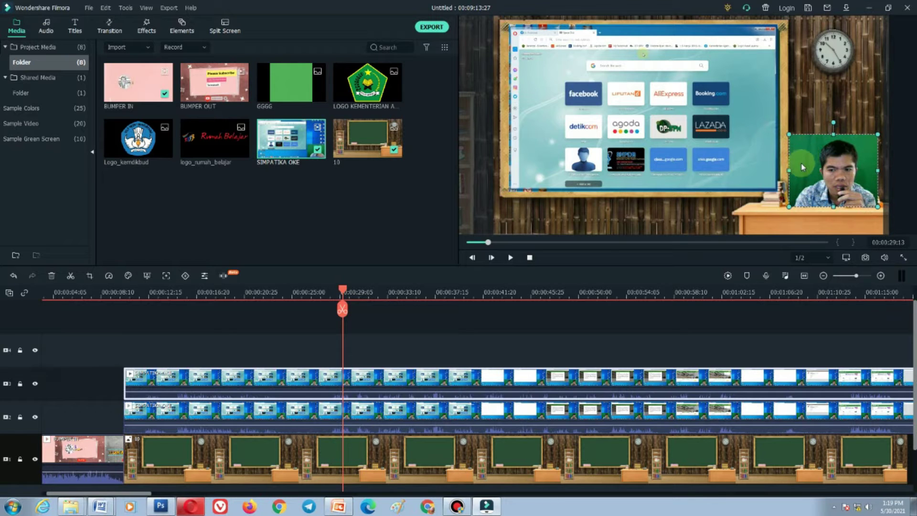
Remove the webcam clip's green background with Chroma Key at an offset of 6, and apply the clip settings.
right_click(824, 160)
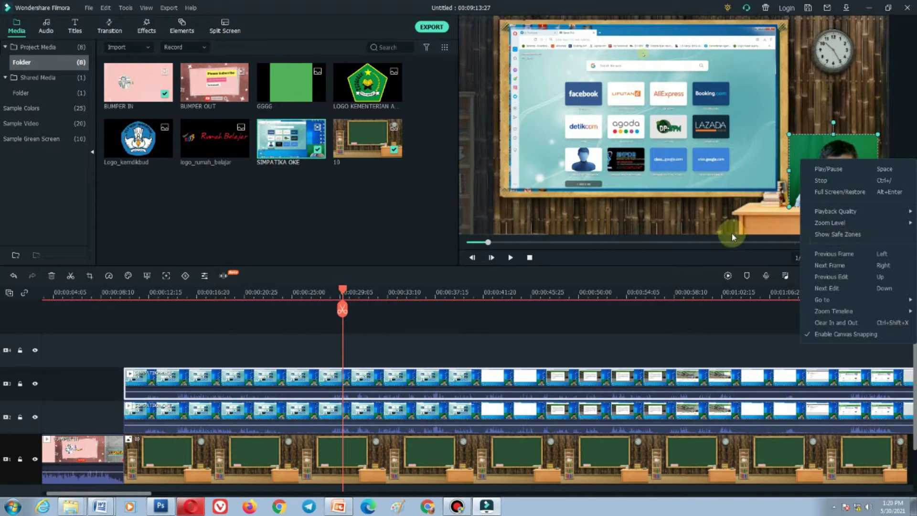
click(640, 333)
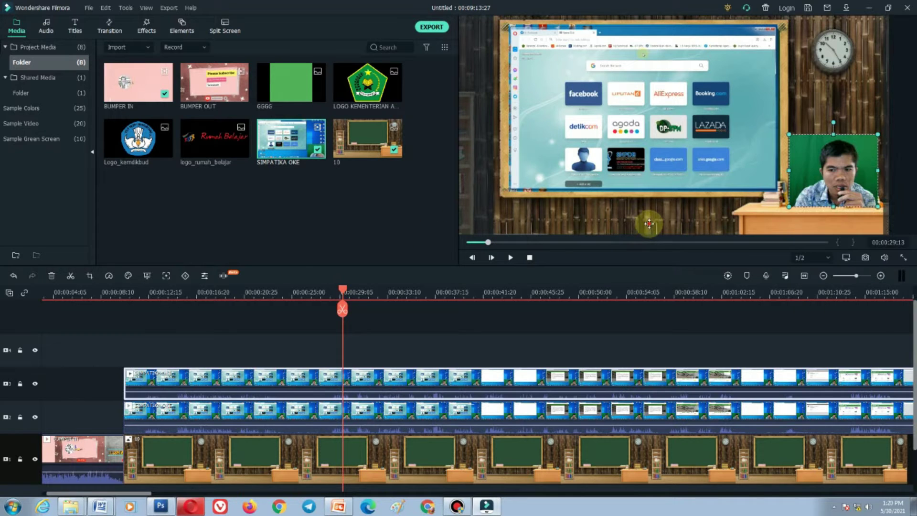
double_click(839, 188)
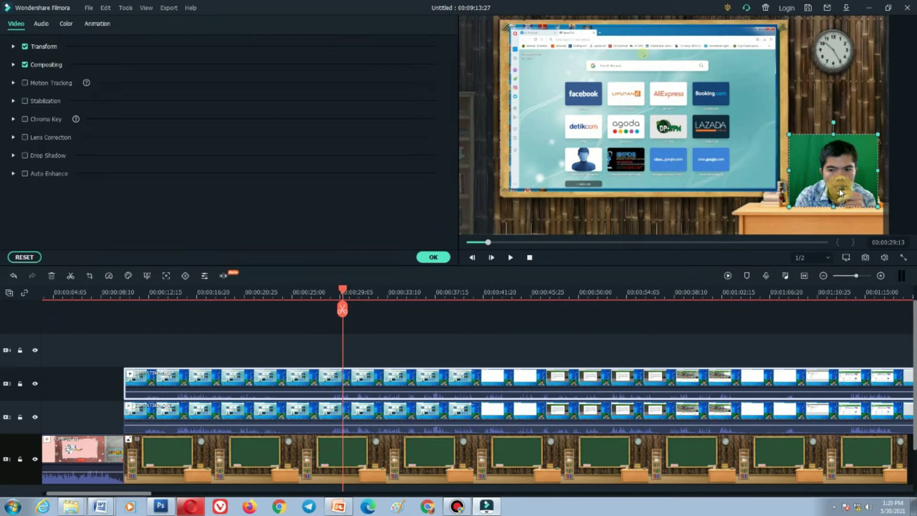
click(25, 119)
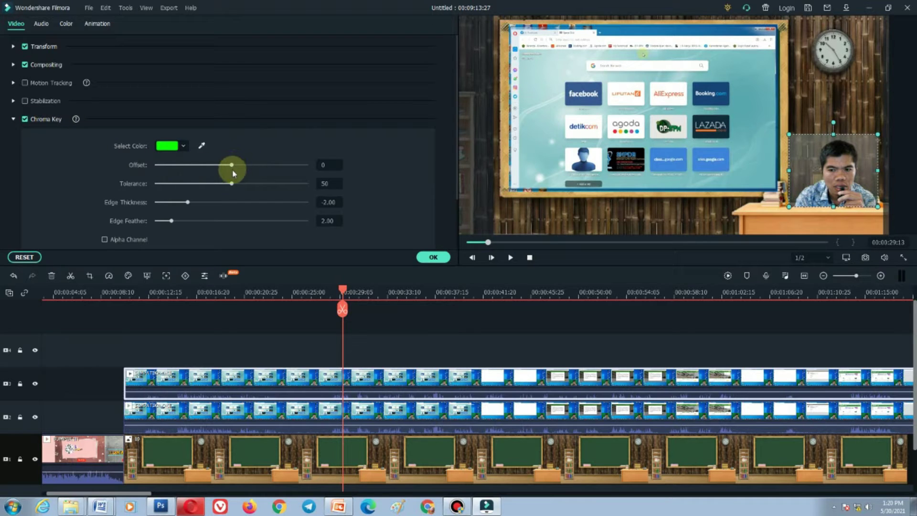
mouse_move(231, 170)
mouse_down()
mouse_move(252, 168)
mouse_move(234, 170)
mouse_up()
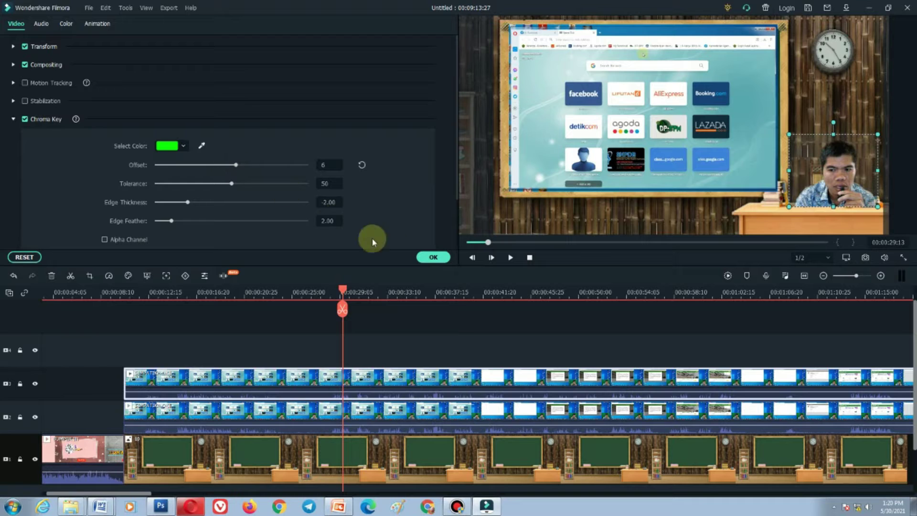
click(431, 257)
Move the keyed presenter slightly up, and enlarge the clip so the presenter fills the space behind the desk.
drag(831, 155, 828, 147)
key(Down)
key(Down)
key(Down)
key(Down)
key(Down)
key(Down)
key(Down)
key(Down)
key(Down)
key(Down)
key(Down)
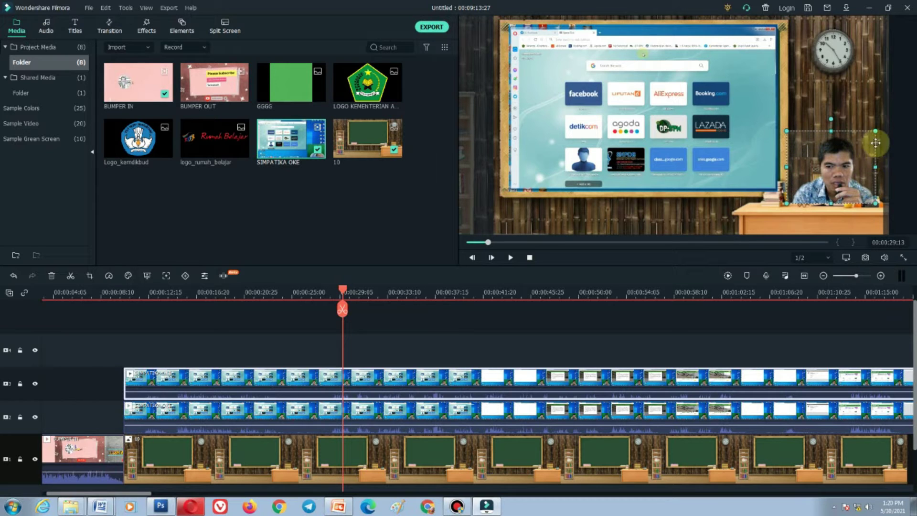
drag(871, 137, 843, 149)
drag(843, 149, 843, 150)
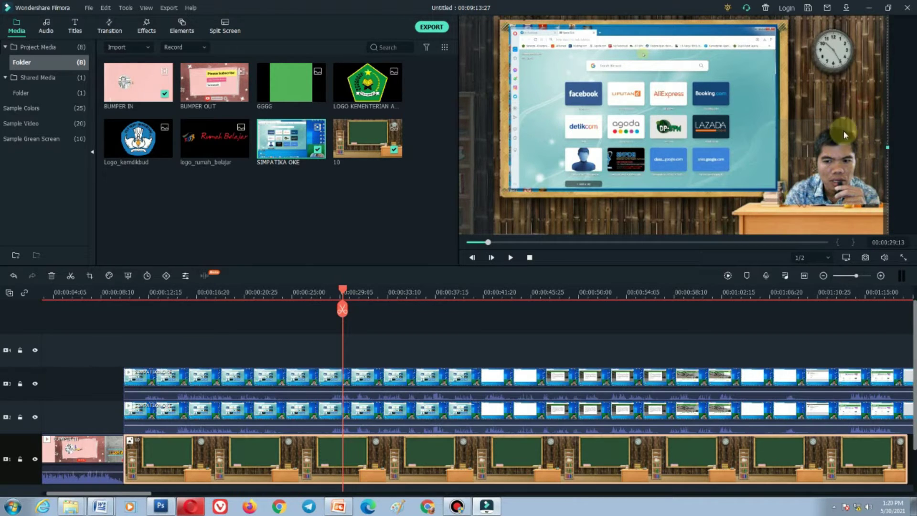
Fine-tune the enlarged presenter clip's position so its lower edge meets the desk surface, and deselect it.
click(835, 173)
click(835, 173)
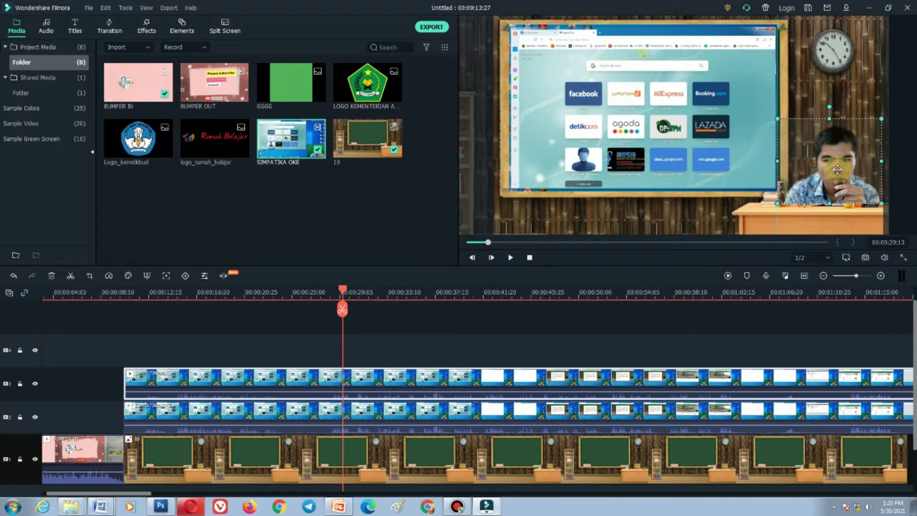
drag(837, 170, 838, 167)
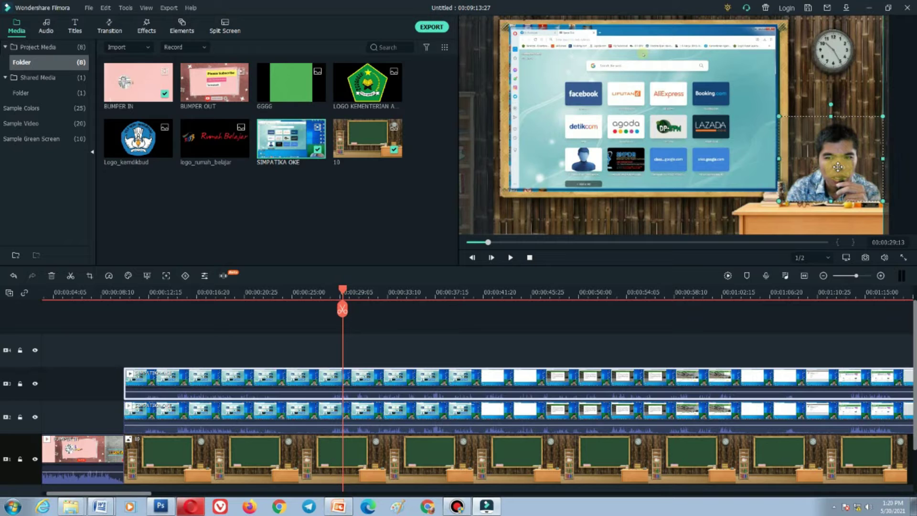
click(759, 229)
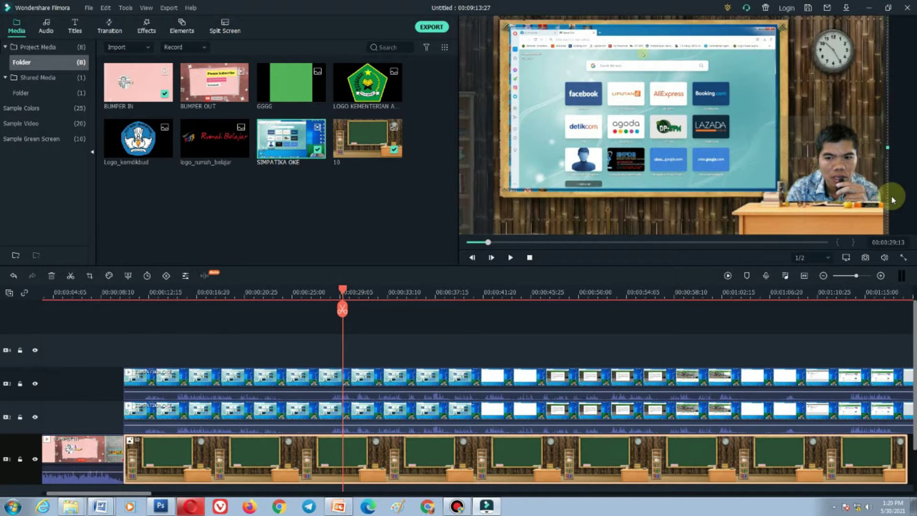
click(910, 180)
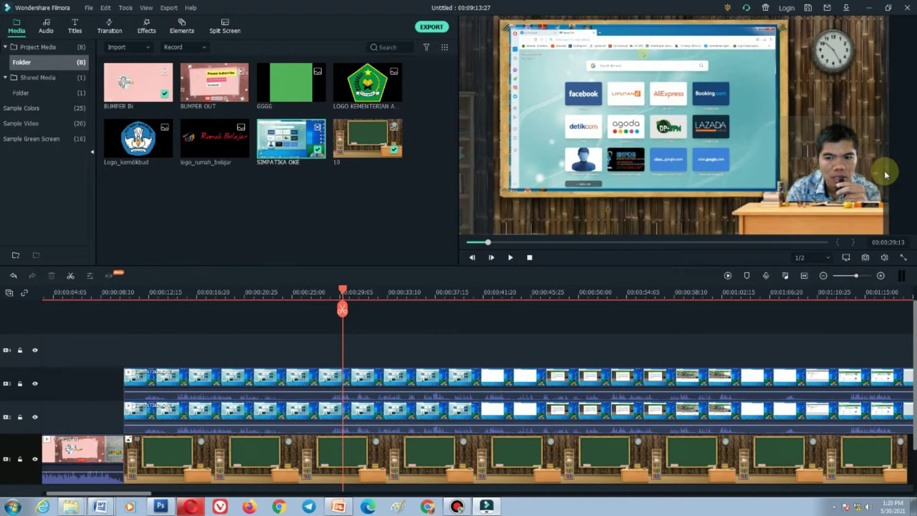
click(842, 183)
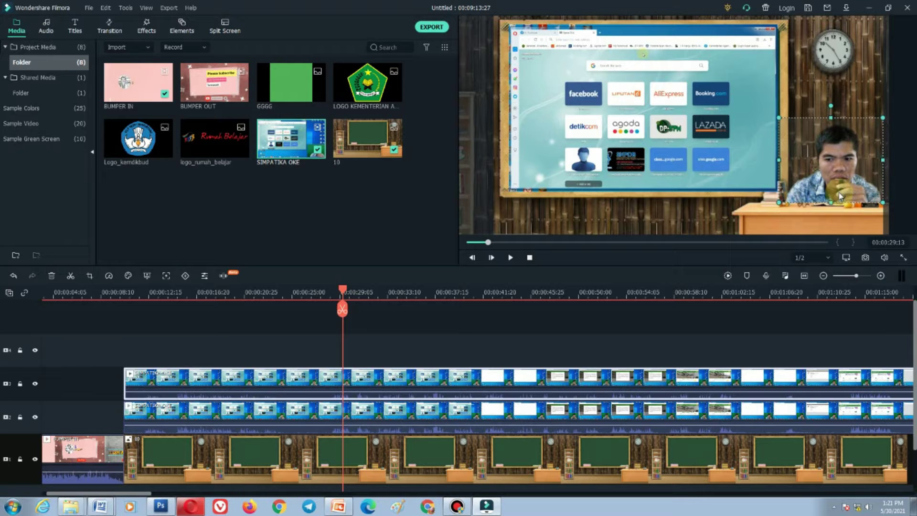
click(912, 208)
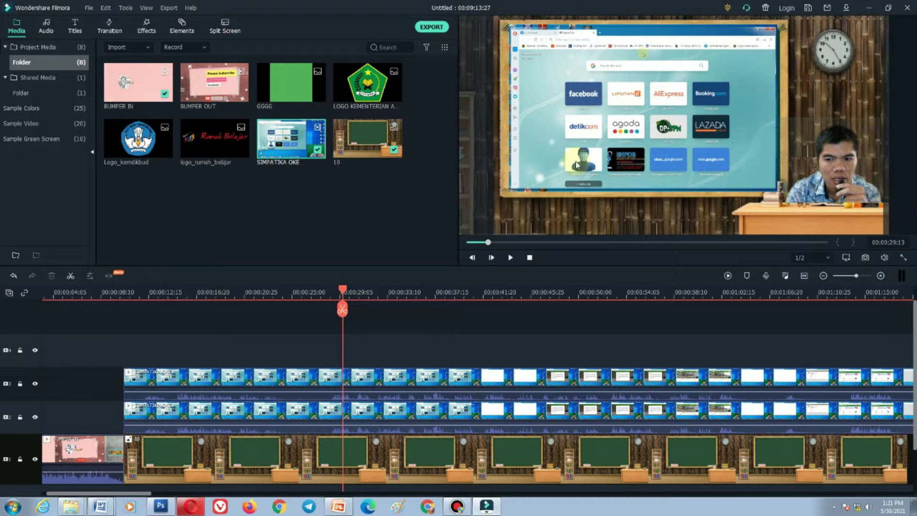
Place the GGGG image on video track 4 at the start of the recording, and show it in the preview.
click(304, 91)
drag(304, 92, 143, 348)
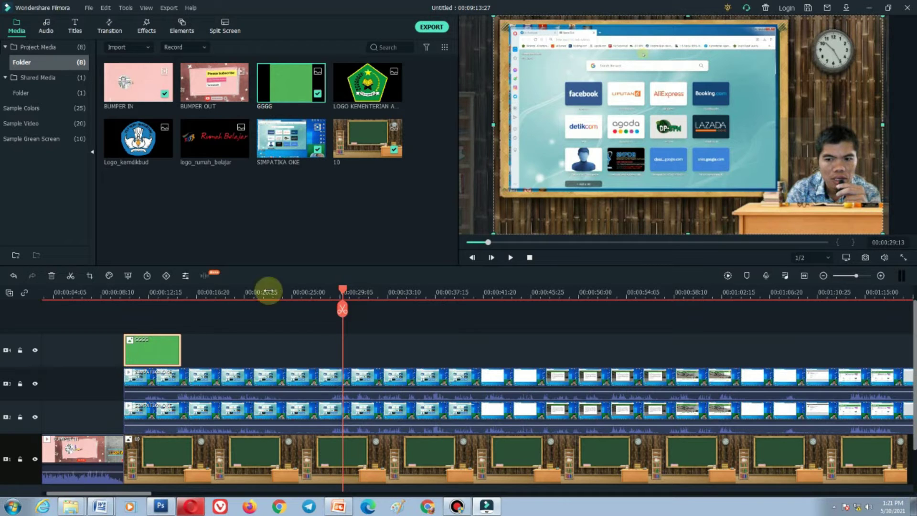
drag(344, 291, 154, 301)
click(588, 150)
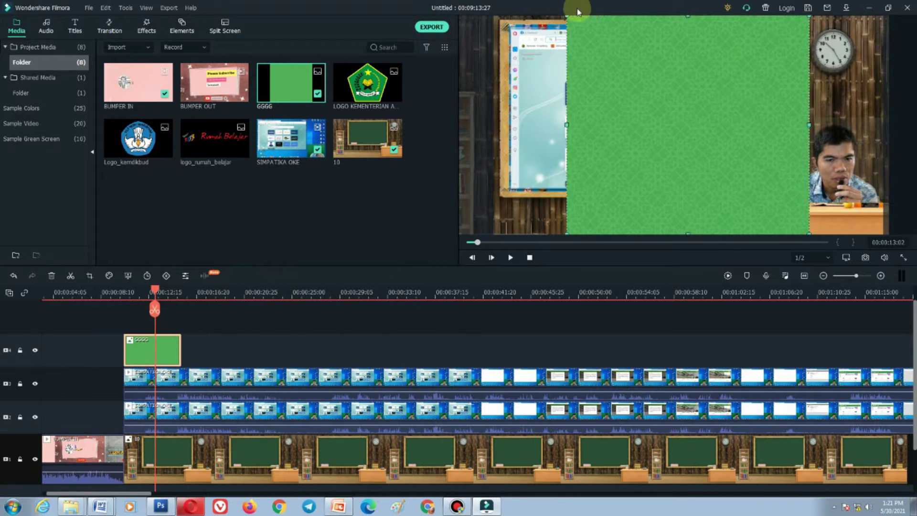
Shrink and reshape the GGGG image into a small panel on the wall above the presenter.
drag(565, 16, 817, 50)
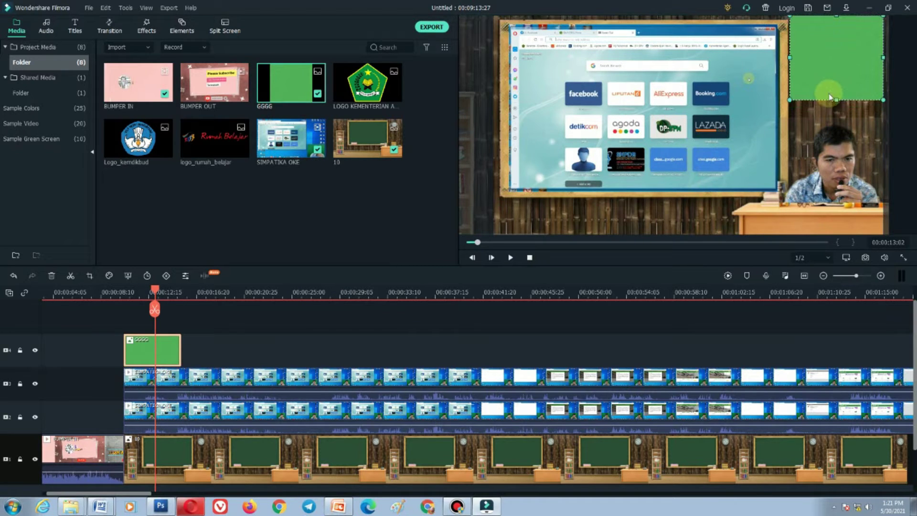
drag(837, 97, 837, 117)
drag(834, 16, 835, 23)
drag(882, 69, 861, 77)
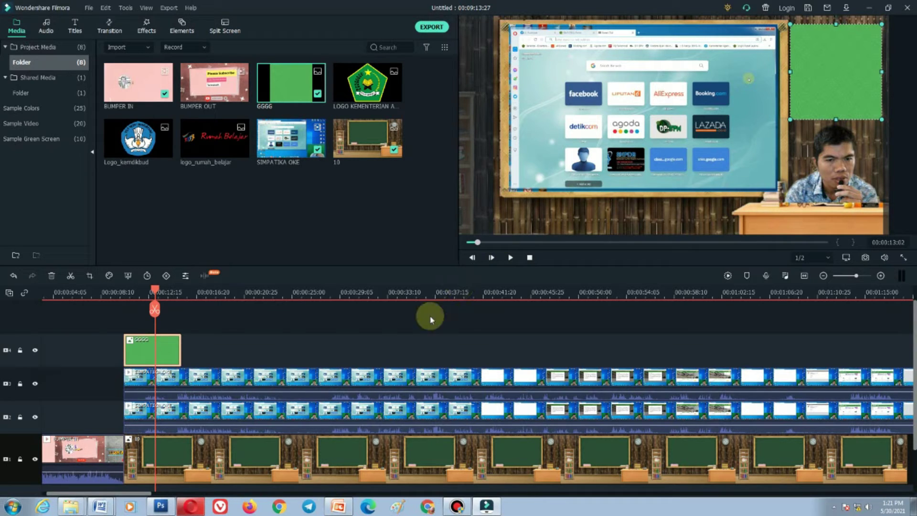
Delete the GGGG image from video track 4.
click(193, 374)
click(171, 350)
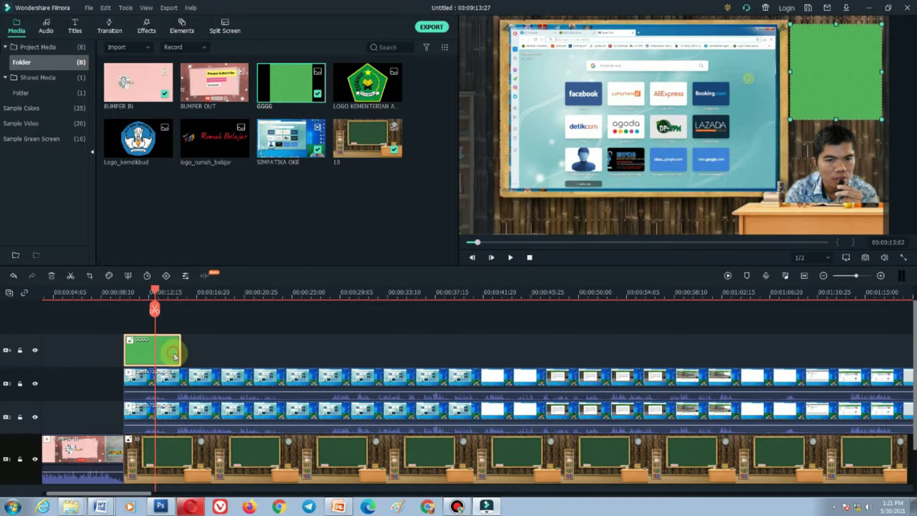
key(Delete)
Place the LOGO KEMENTERIAN image on video track 4 at the recording's start, and shrink it onto the wall above the presenter.
drag(370, 94, 152, 363)
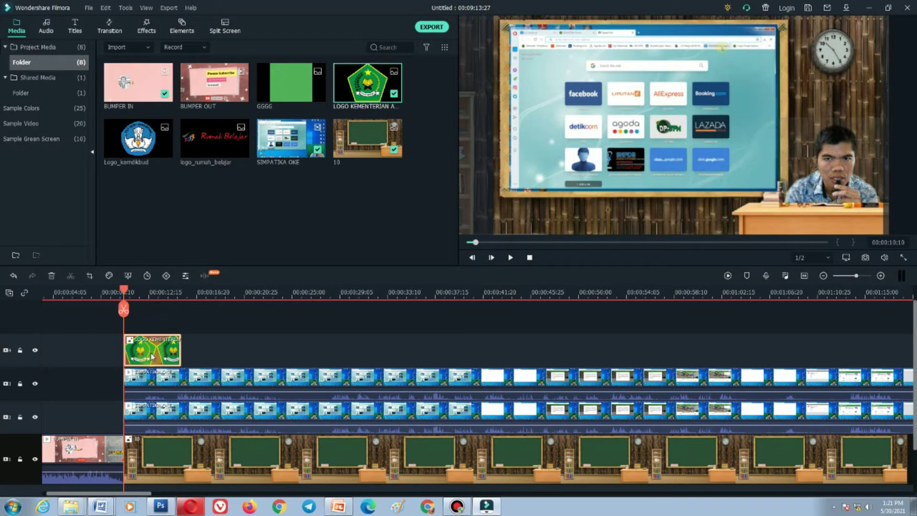
click(185, 291)
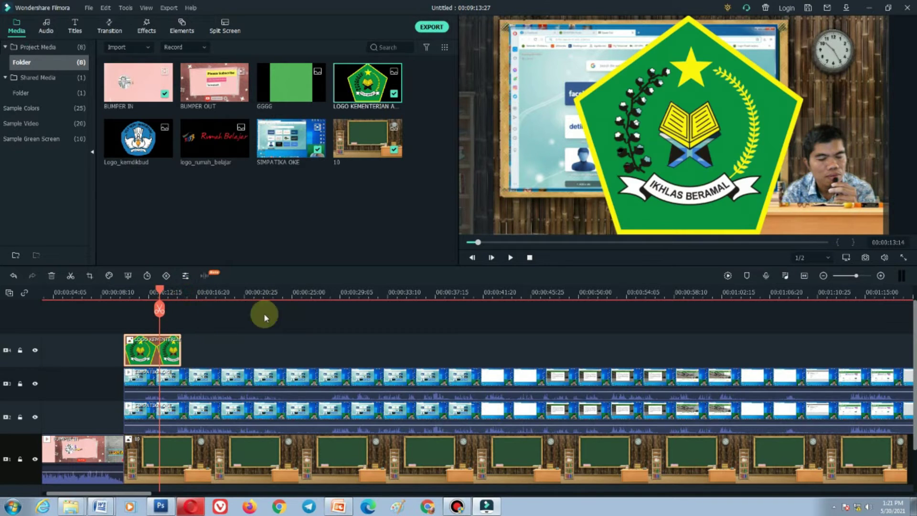
drag(572, 14, 850, 102)
click(851, 102)
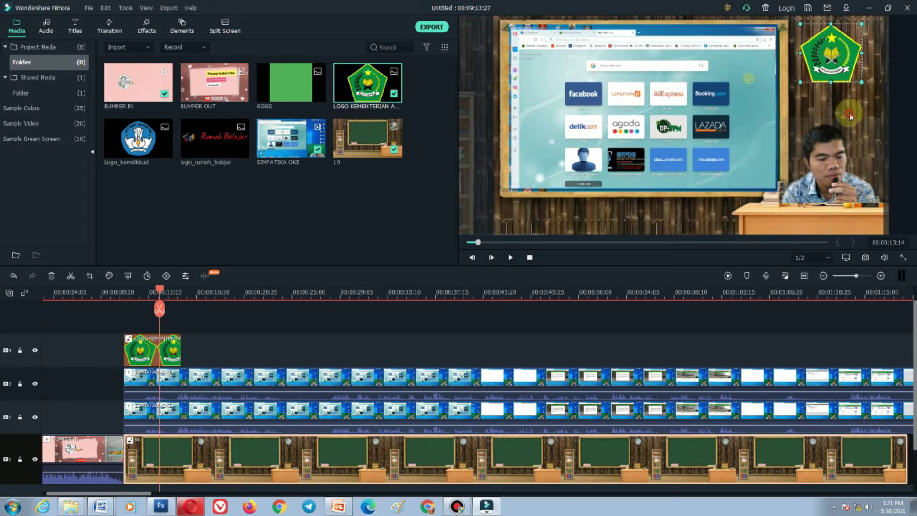
Shift the presenter clip slightly away from the blackboard along the desk, and deselect it.
click(830, 196)
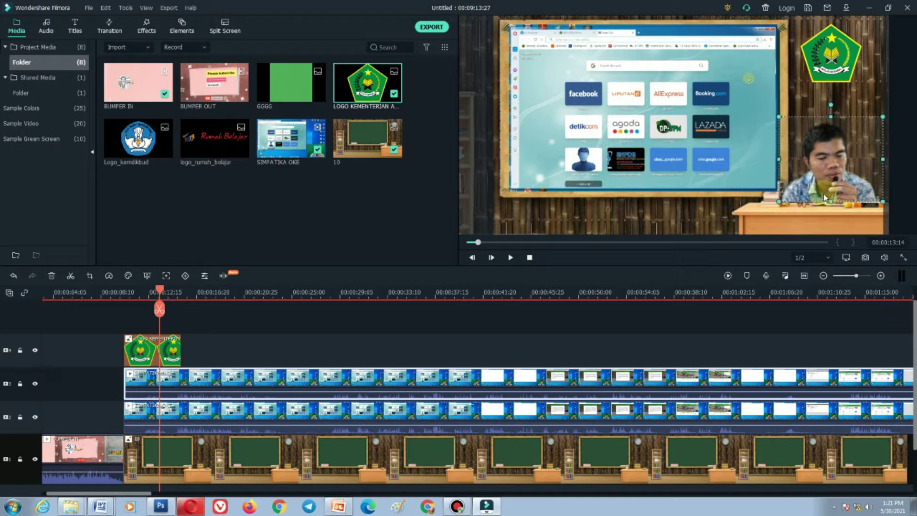
drag(824, 196, 830, 196)
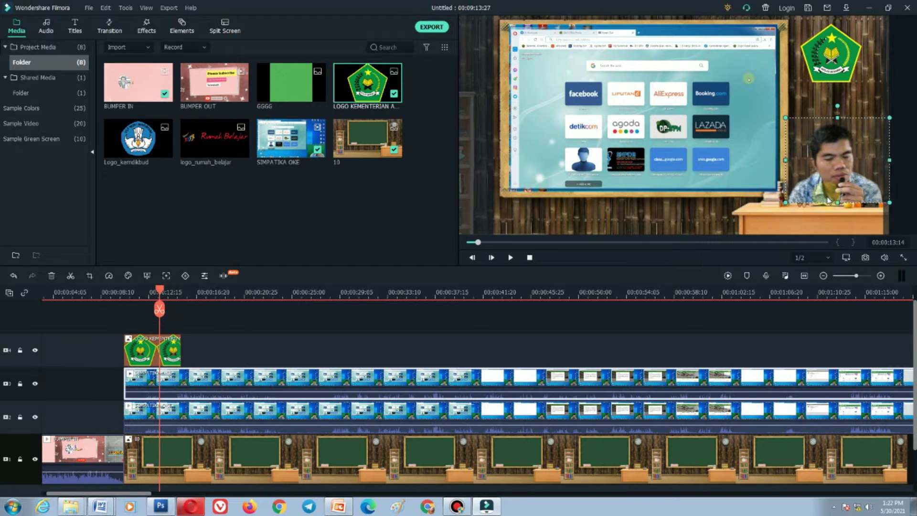
click(898, 211)
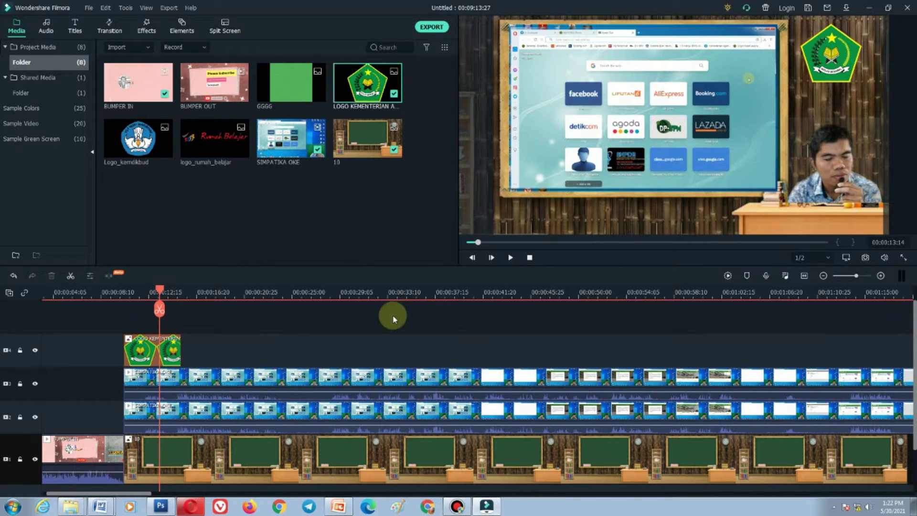
Extend the LOGO KEMENTERIAN clip on video track 4 to the end of the recording.
click(172, 343)
drag(180, 355, 843, 337)
drag(781, 300, 622, 321)
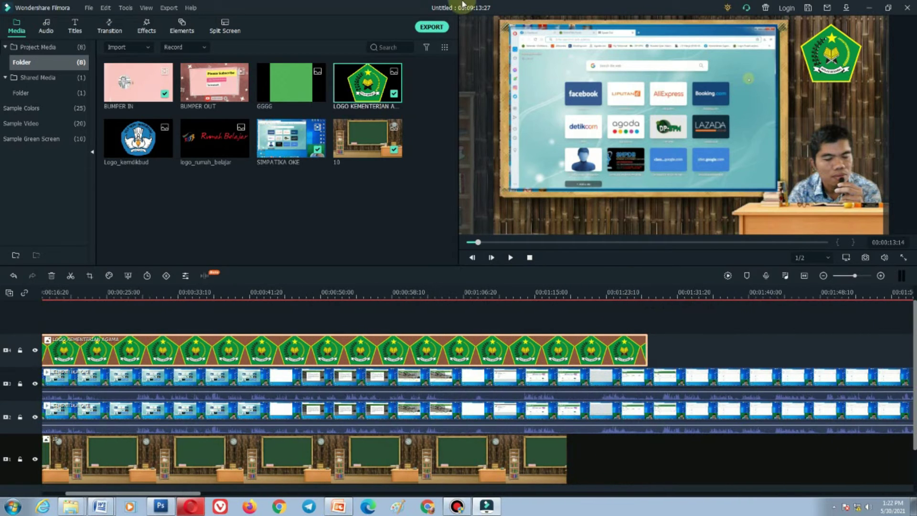
drag(136, 498, 217, 495)
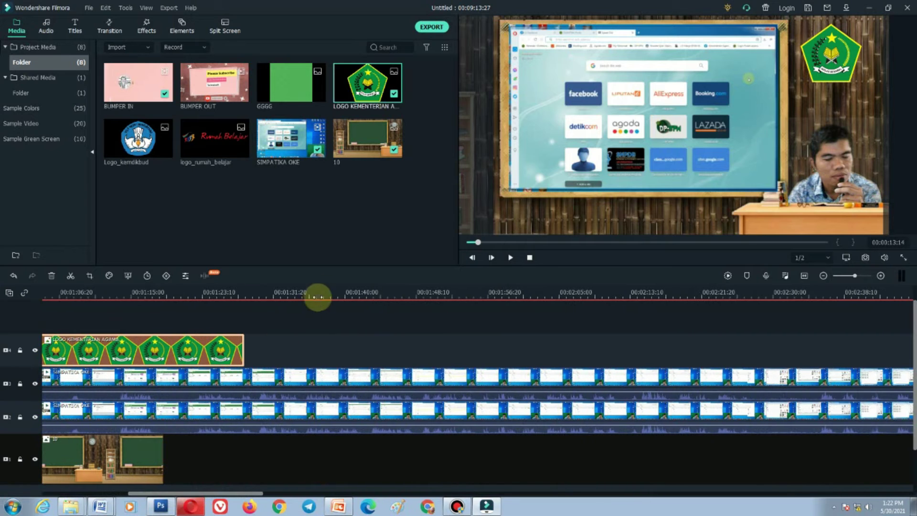
drag(331, 293, 178, 316)
drag(123, 496, 93, 507)
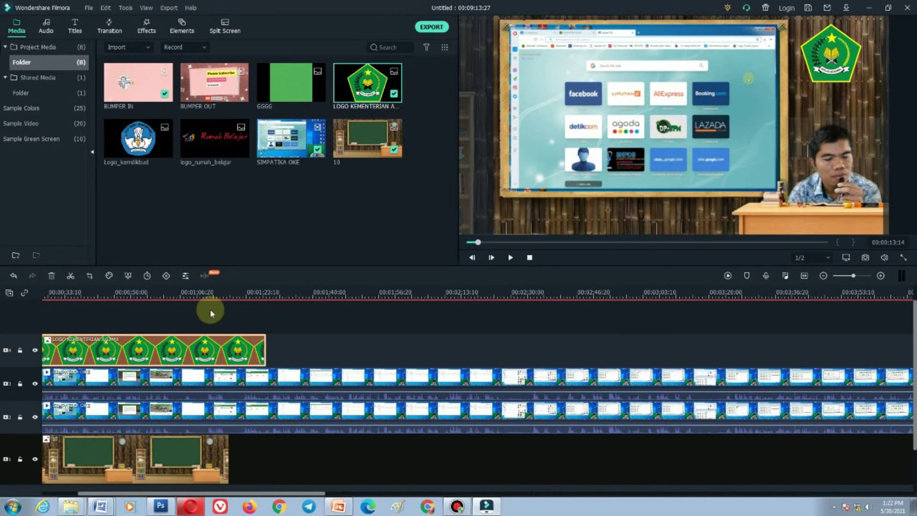
scroll(123, 307, down, 4)
scroll(92, 311, up, 1)
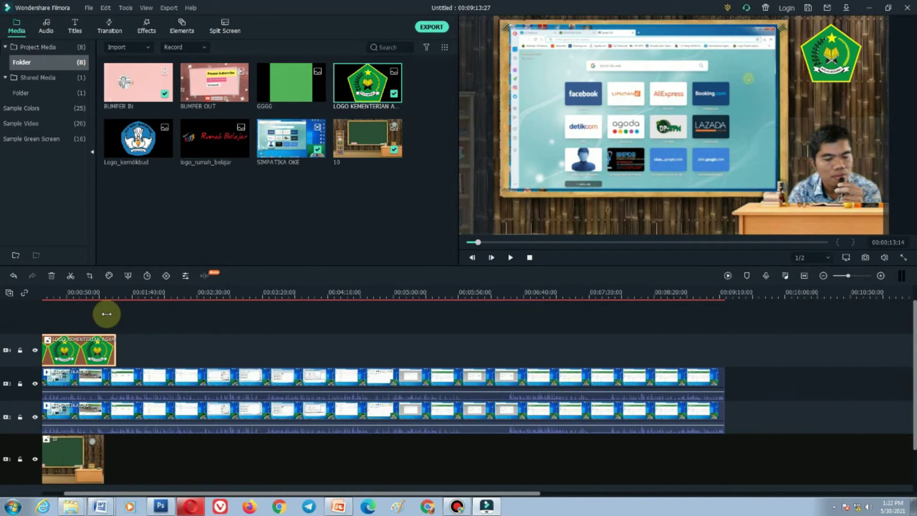
drag(115, 352, 725, 394)
Extend the classroom background to the end of the recording, and append the BUMPER OUT clip directly after it.
click(103, 461)
drag(103, 457, 724, 462)
drag(215, 86, 726, 461)
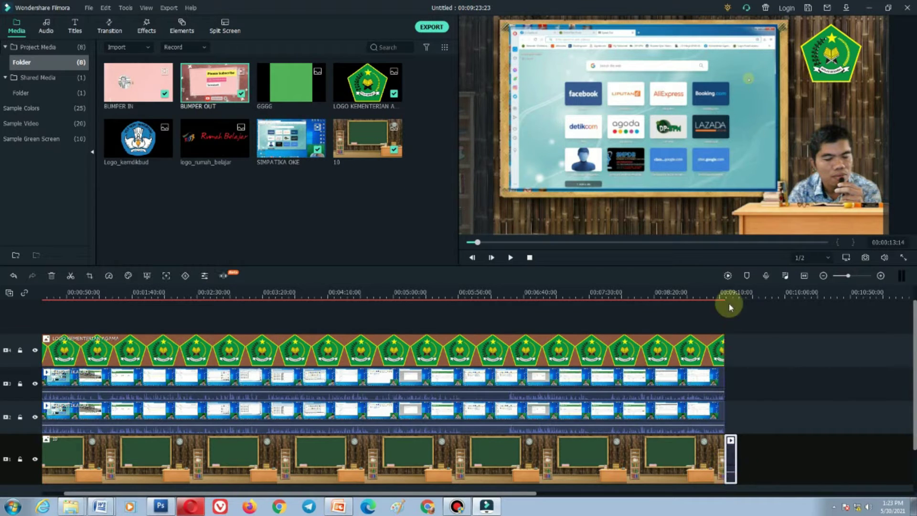
Add a fifth video track, and set the playhead at the recording's start.
click(721, 293)
drag(727, 299, 107, 422)
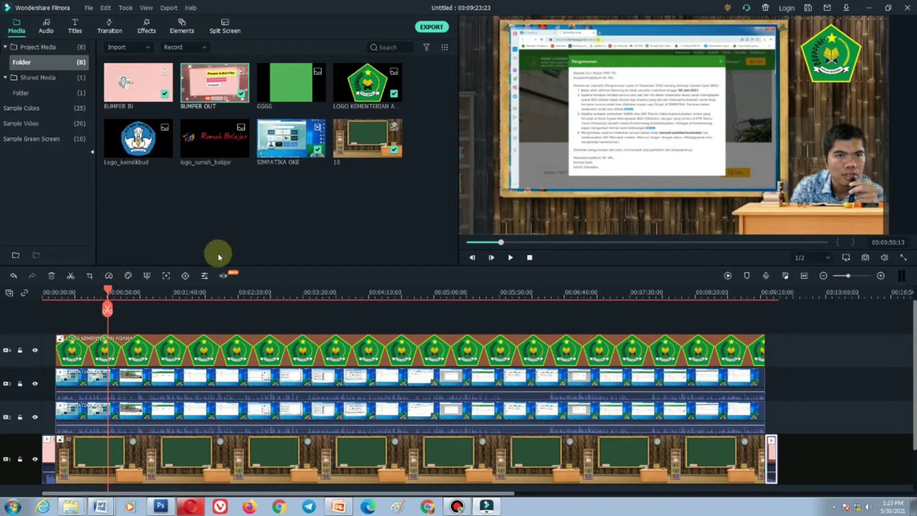
click(9, 292)
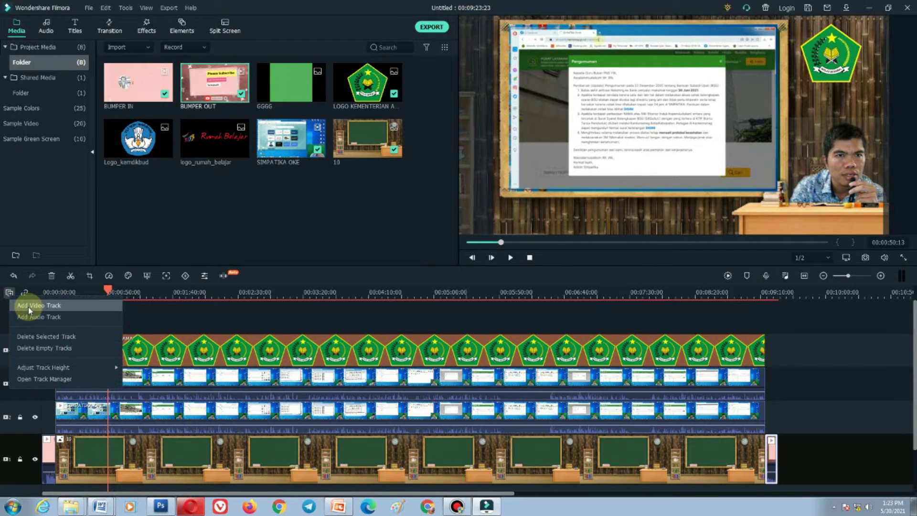
click(27, 308)
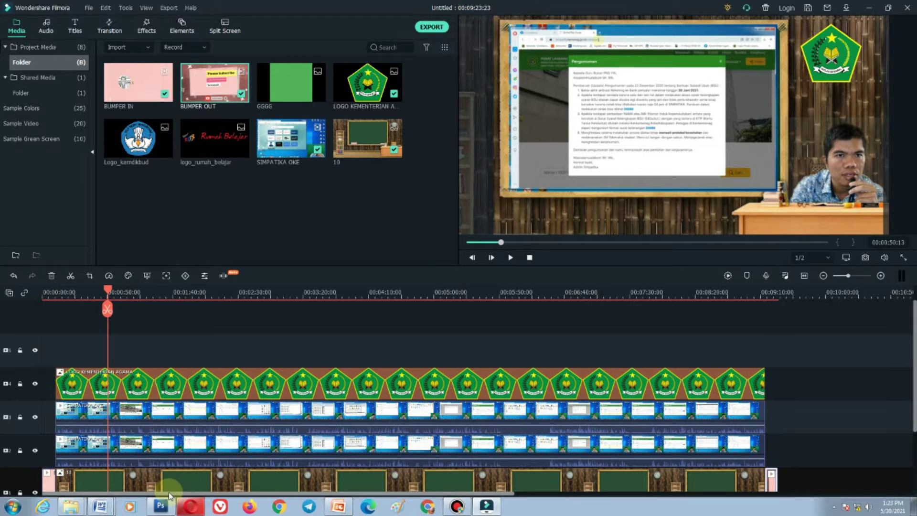
drag(106, 293, 56, 303)
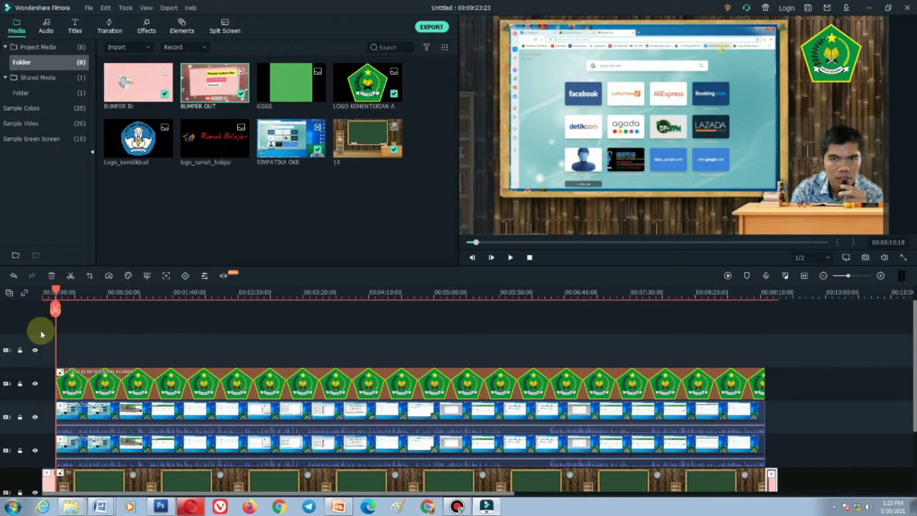
Place the Callout 6 title on video track 5, spanning the recording's full length.
click(71, 24)
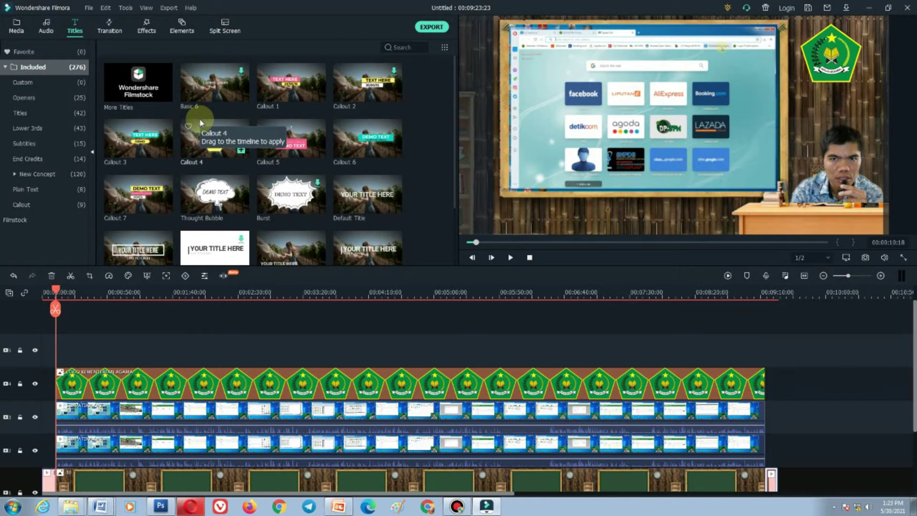
click(294, 79)
click(296, 144)
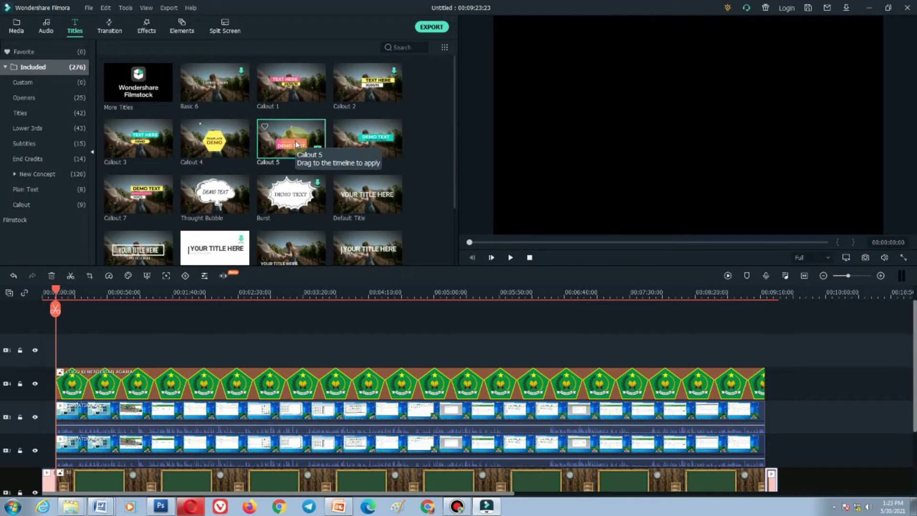
click(371, 144)
drag(370, 143, 764, 369)
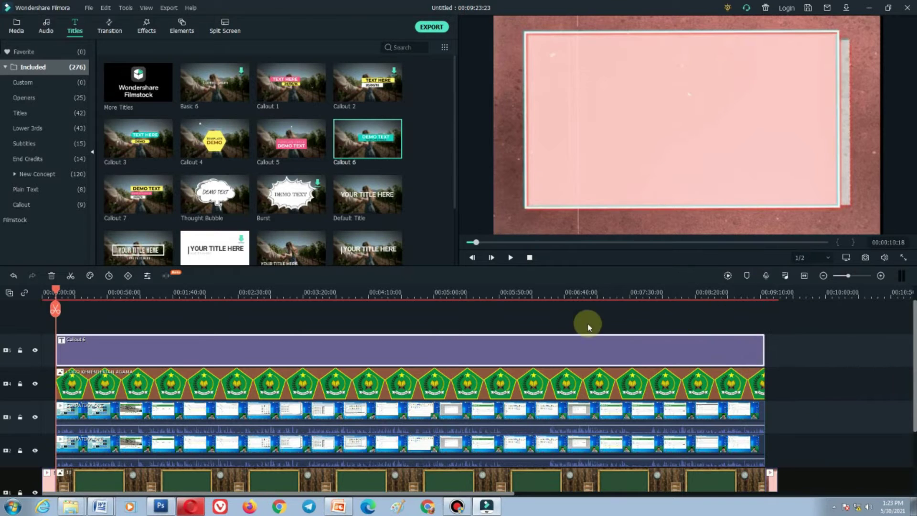
Move the callout's DEMO TEXT off its turquoise banner, then place and slightly enlarge the banner below the blackboard beside the desk.
click(455, 291)
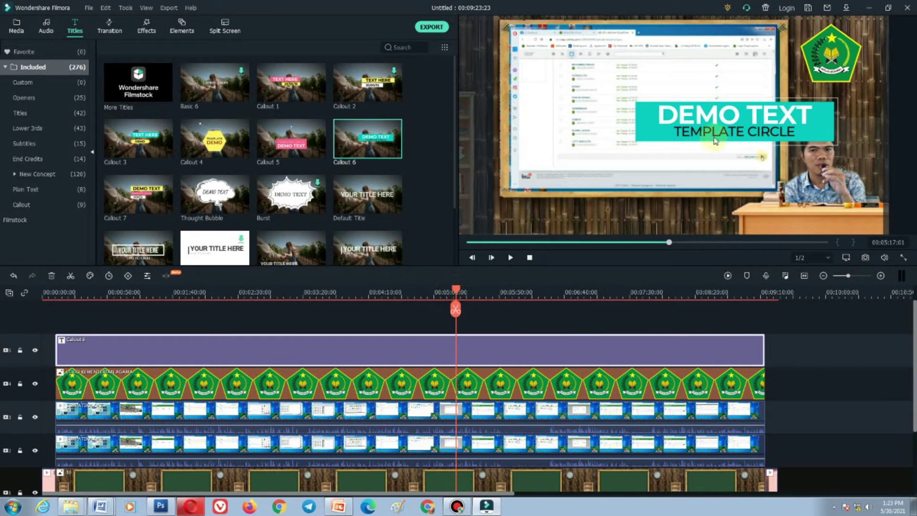
click(731, 119)
drag(736, 115, 640, 197)
drag(647, 127, 649, 121)
click(786, 116)
drag(711, 162, 594, 163)
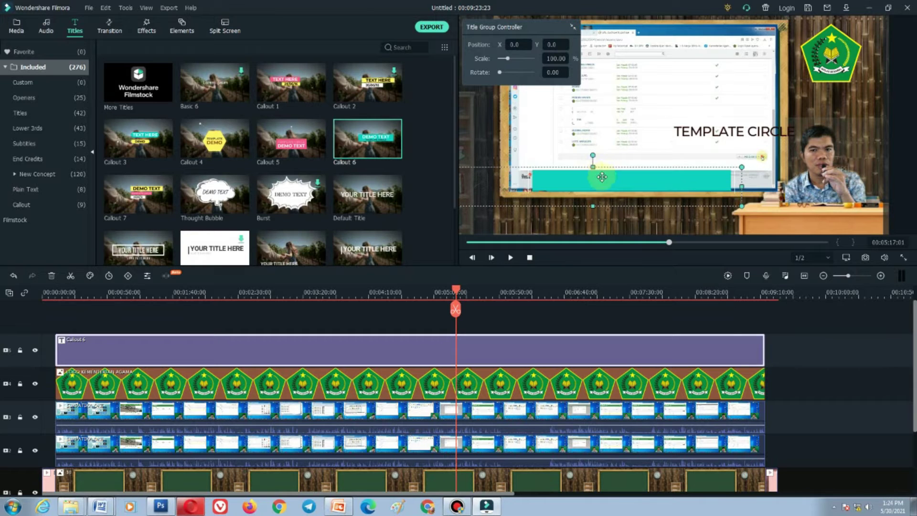
drag(593, 206, 572, 221)
drag(706, 229, 738, 229)
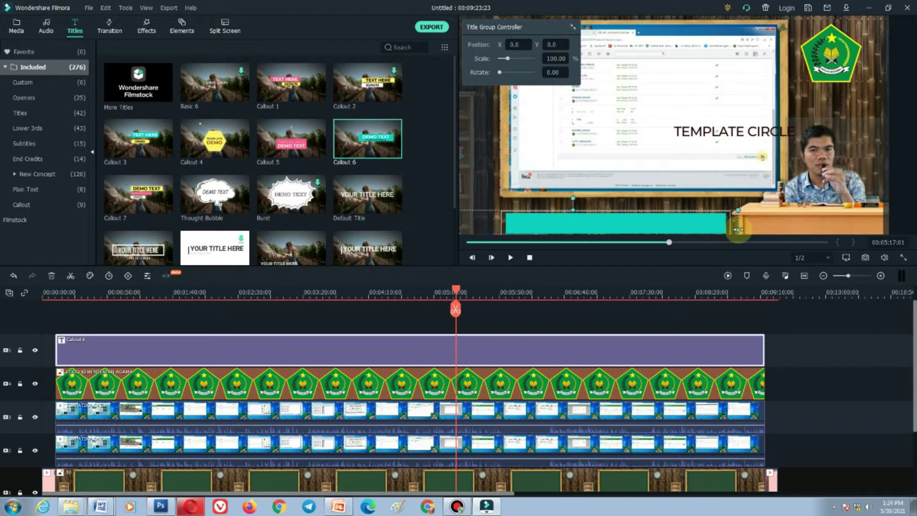
Move the TEMPLATE CIRCLE text to the lower part of the blackboard, and the DEMO TEXT line onto the turquoise banner.
click(760, 225)
drag(761, 131, 600, 189)
click(724, 143)
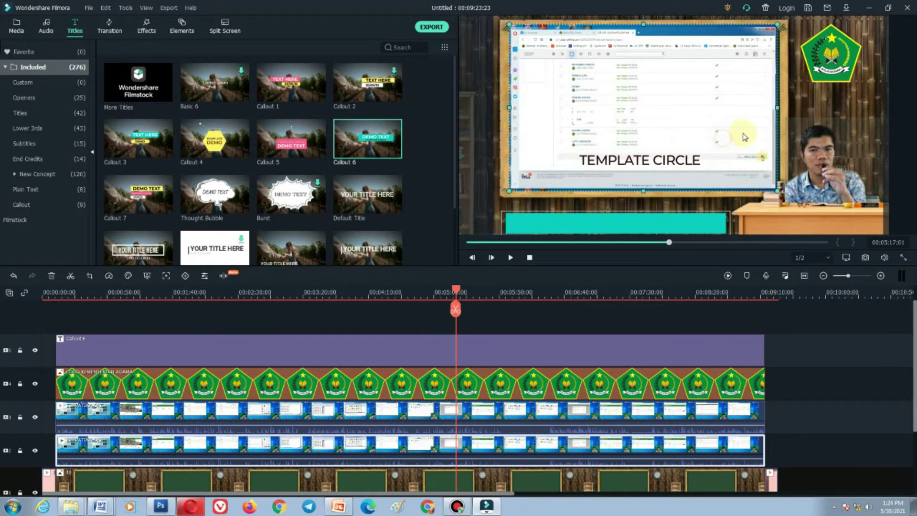
click(669, 161)
click(665, 160)
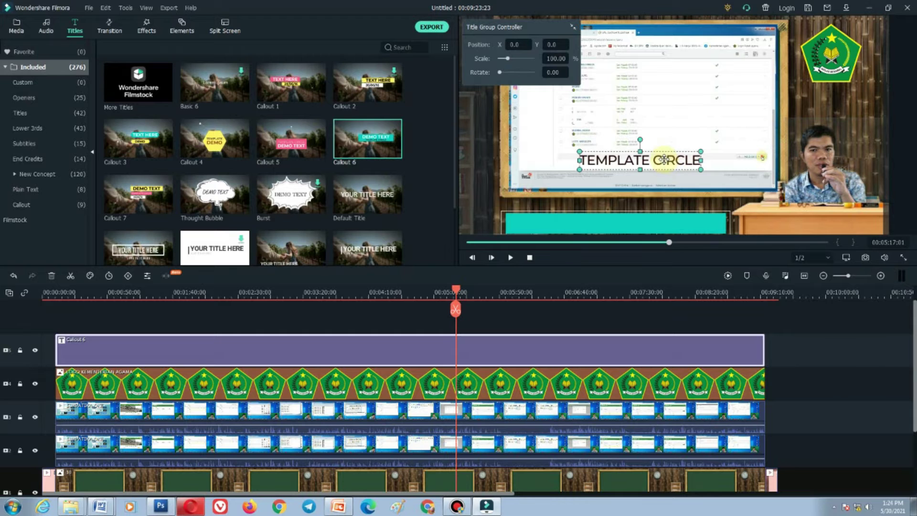
click(698, 113)
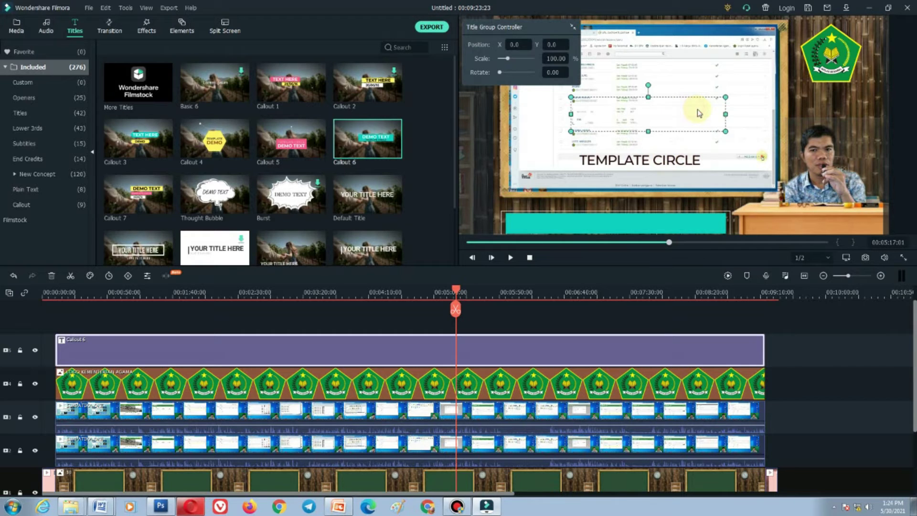
drag(683, 96, 712, 208)
Delete all the wording of the callout's DEMO TEXT line.
double_click(643, 208)
key(BackSpace)
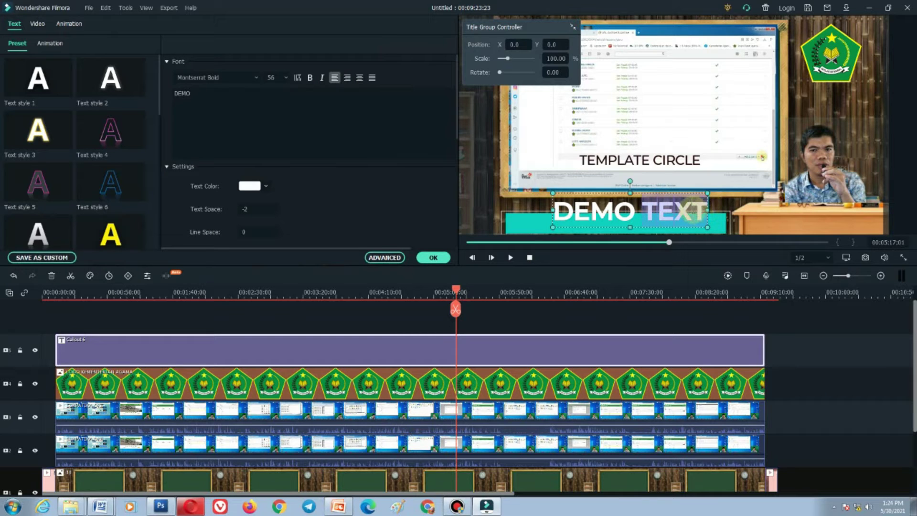
key(BackSpace)
key(BackSpace)
key(BackSpace)
key(BackSpace)
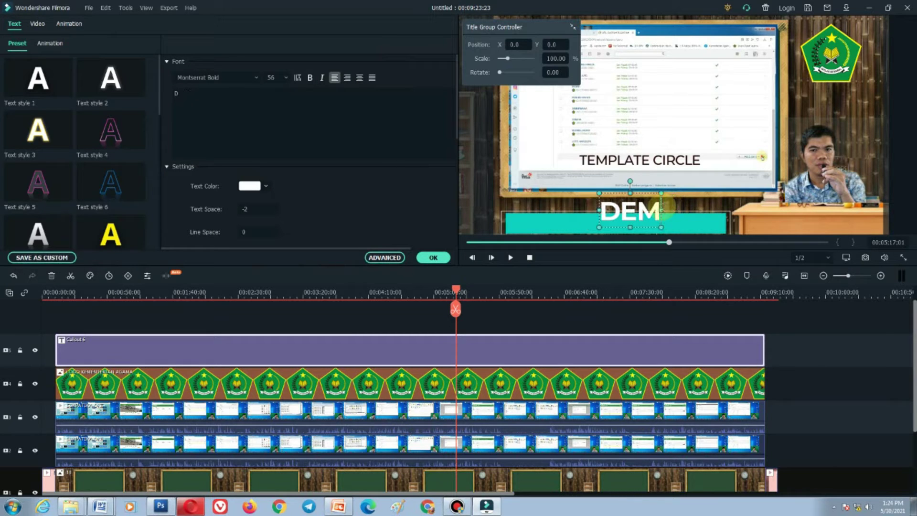
Move the TEMPLATE CIRCLE text onto the turquoise banner below the blackboard.
double_click(628, 205)
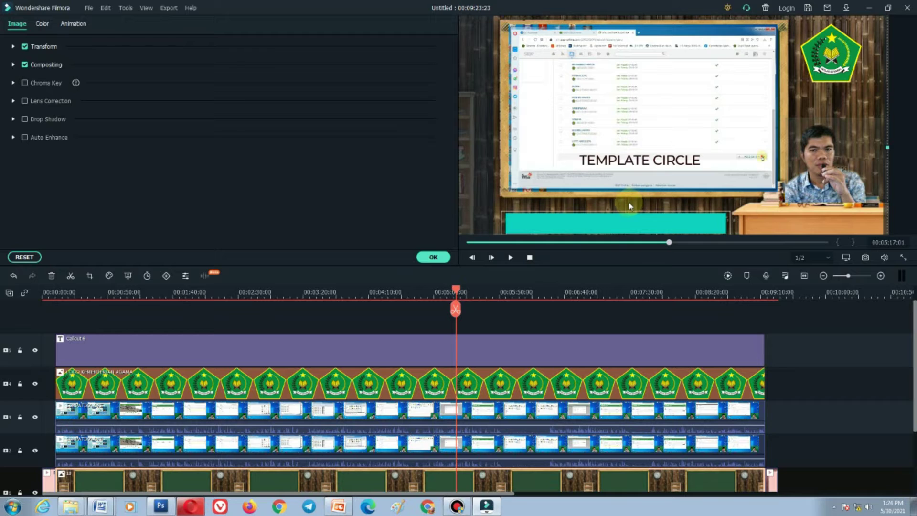
double_click(632, 162)
drag(626, 168, 584, 223)
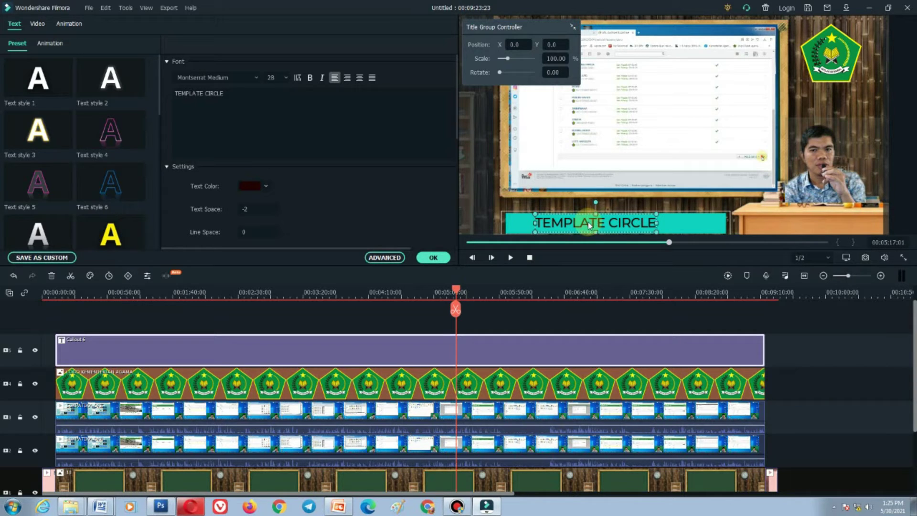
Replace the TEMPLATE CIRCLE wording with "CARA ISI ABSENSI SIMPATIKA DENGAN CEPAT".
double_click(590, 225)
text(CARA)
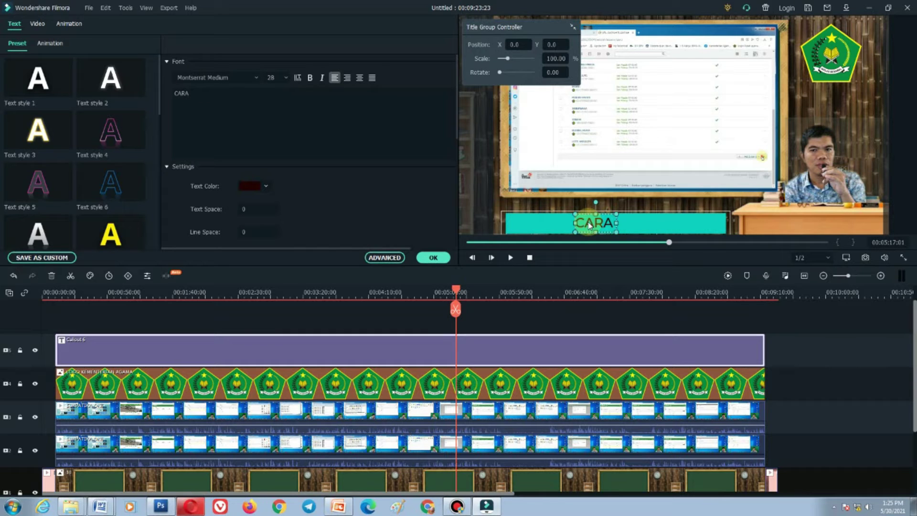
key(BackSpace)
key(BackSpace)
key(BackSpace)
key(BackSpace)
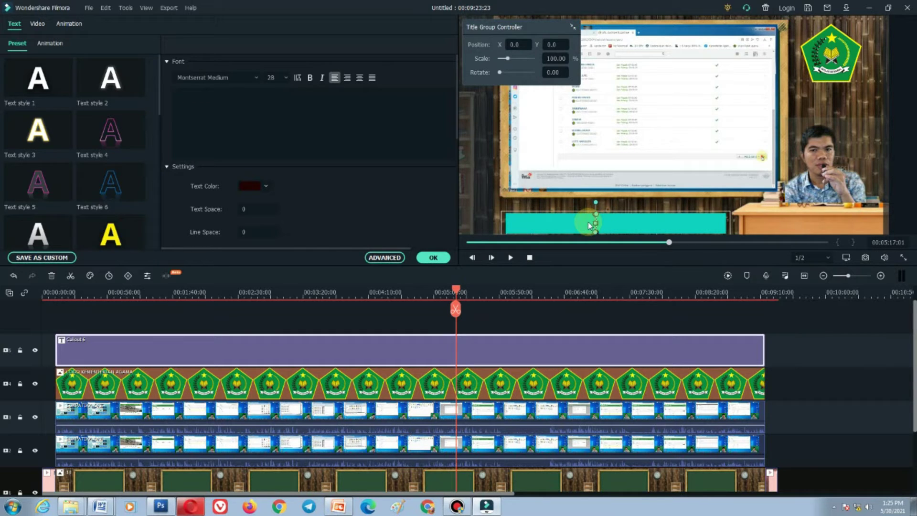
text(CARA)
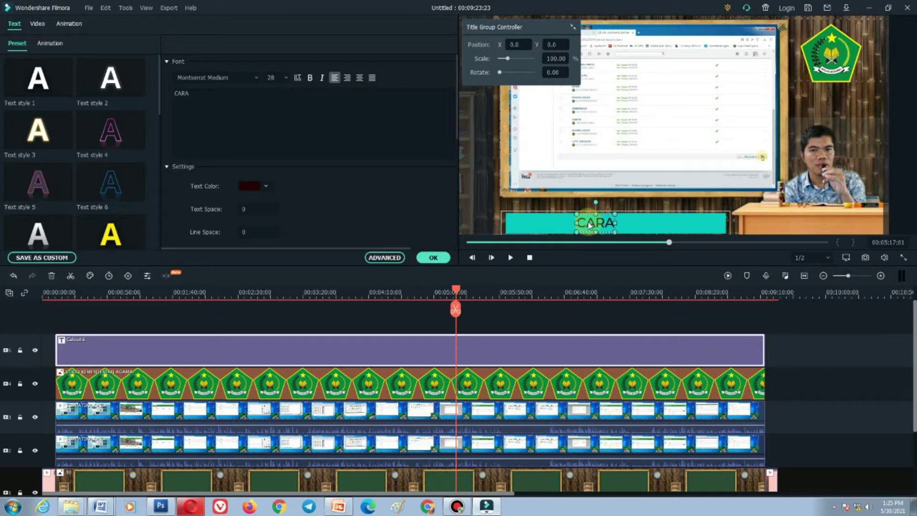
text( ISI A)
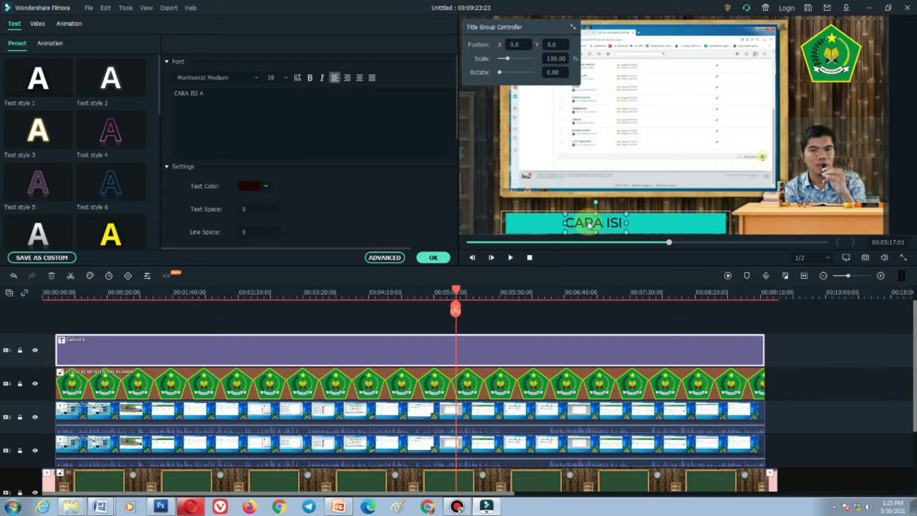
text(BSENSI)
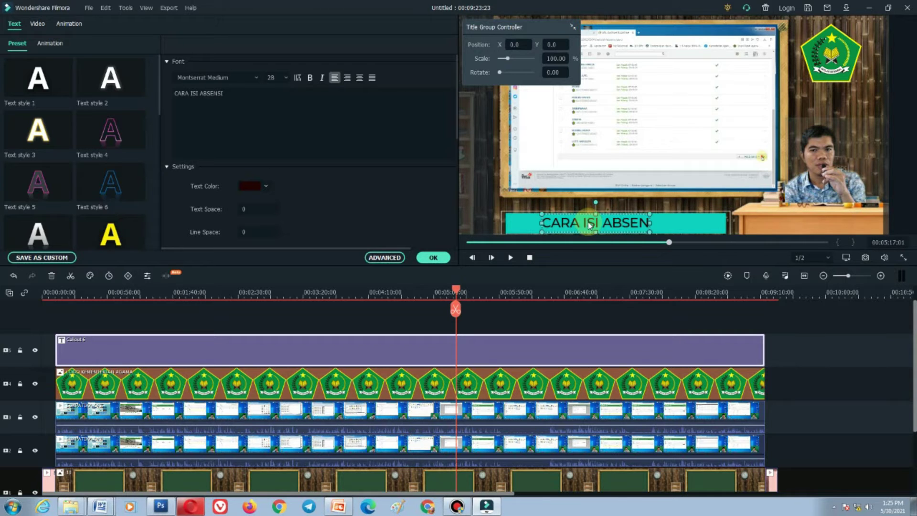
text( SIMPA)
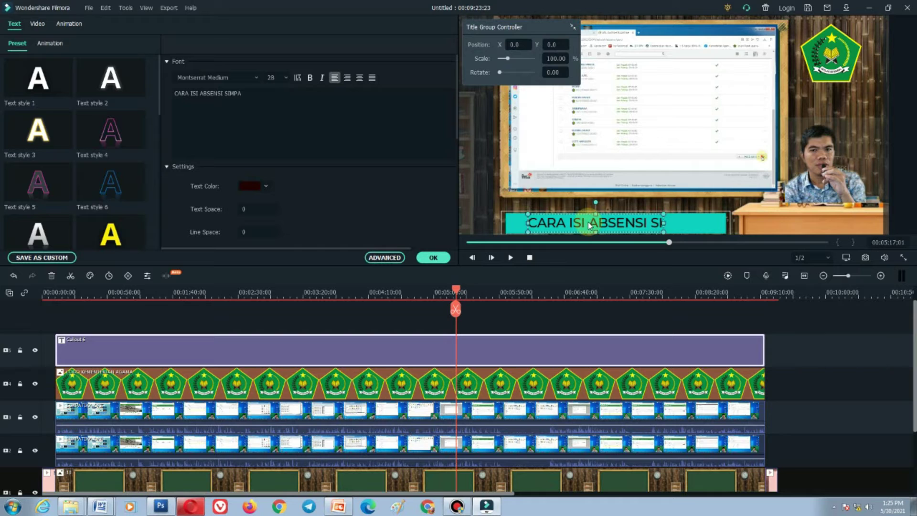
text(TIKA D)
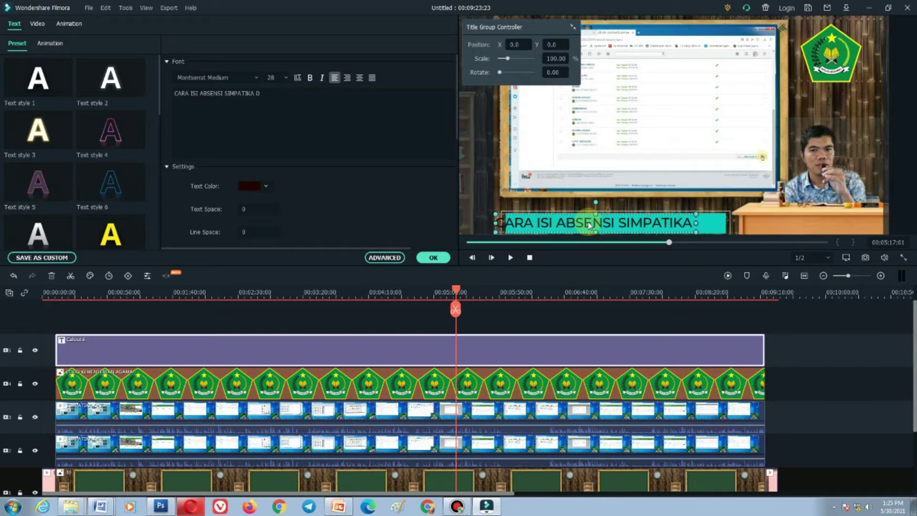
text(ENGAN CEPAT)
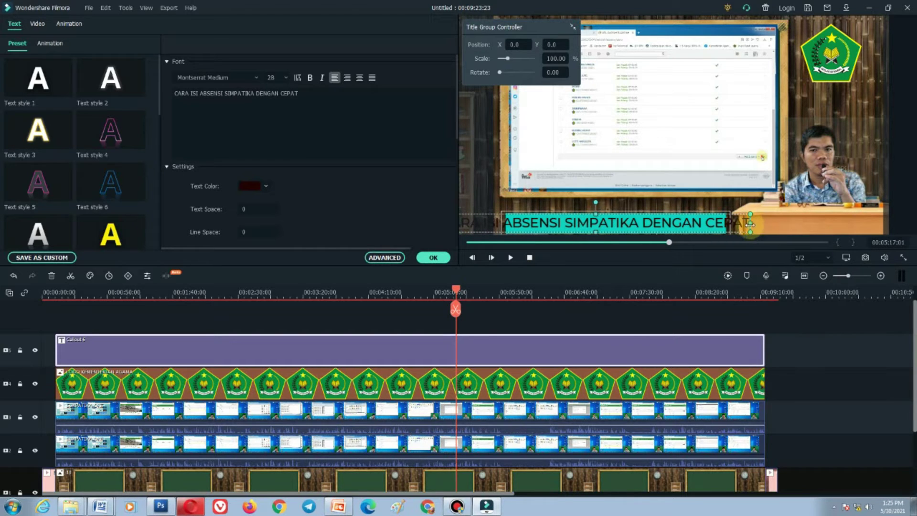
Narrow and reposition the banner text so it fits inside the turquoise banner, and make it bold.
drag(750, 223, 688, 225)
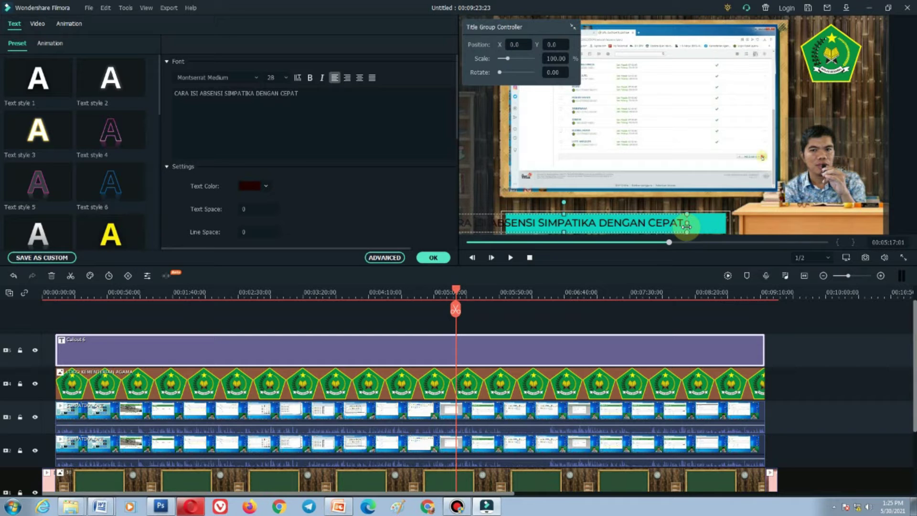
drag(626, 223, 698, 220)
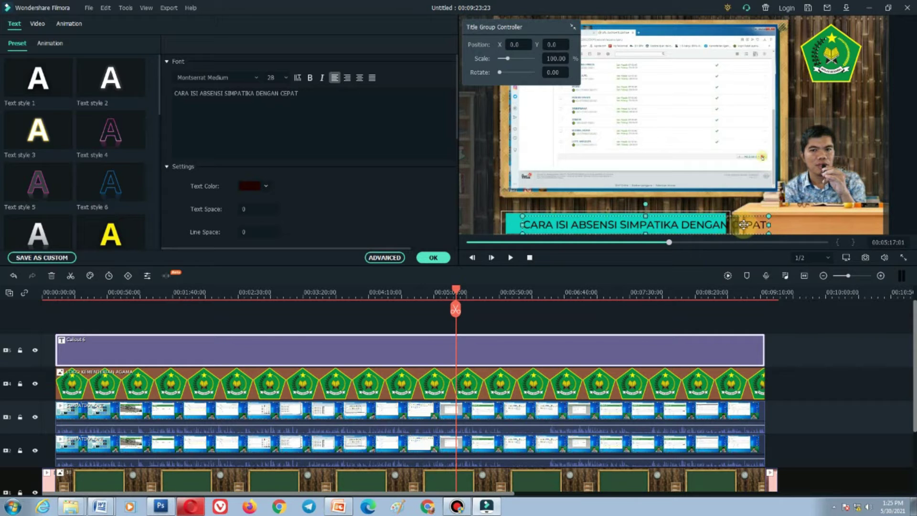
drag(763, 226, 719, 227)
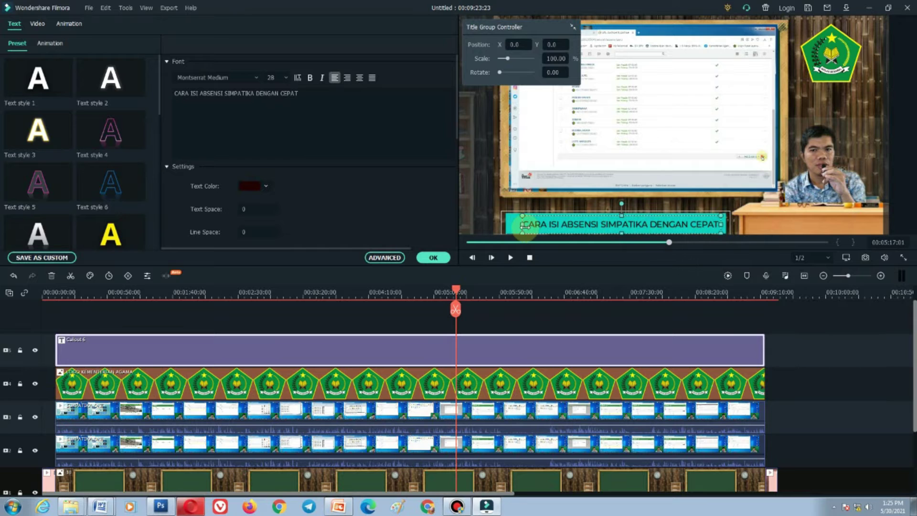
drag(520, 225, 516, 224)
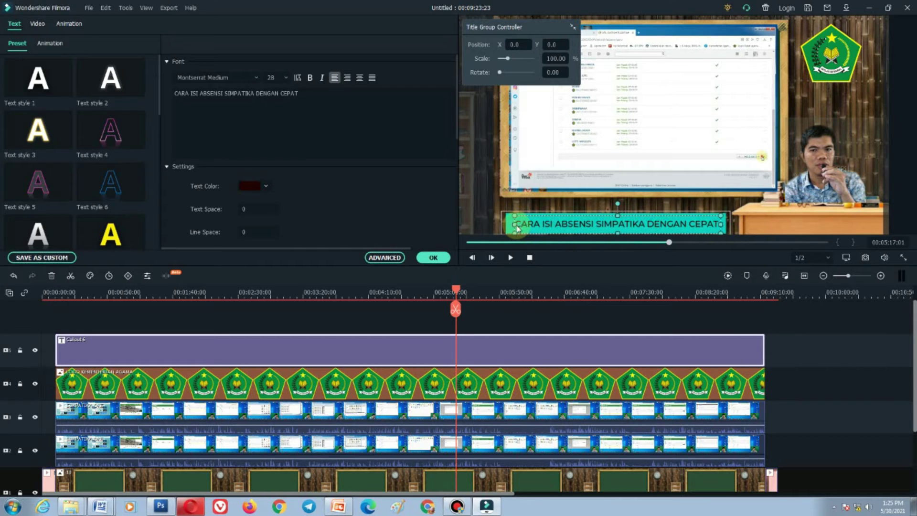
click(310, 78)
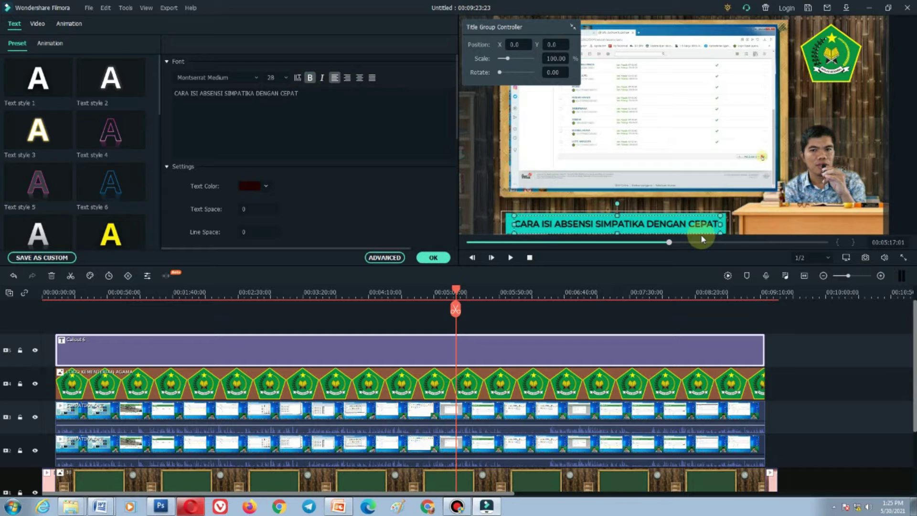
click(739, 227)
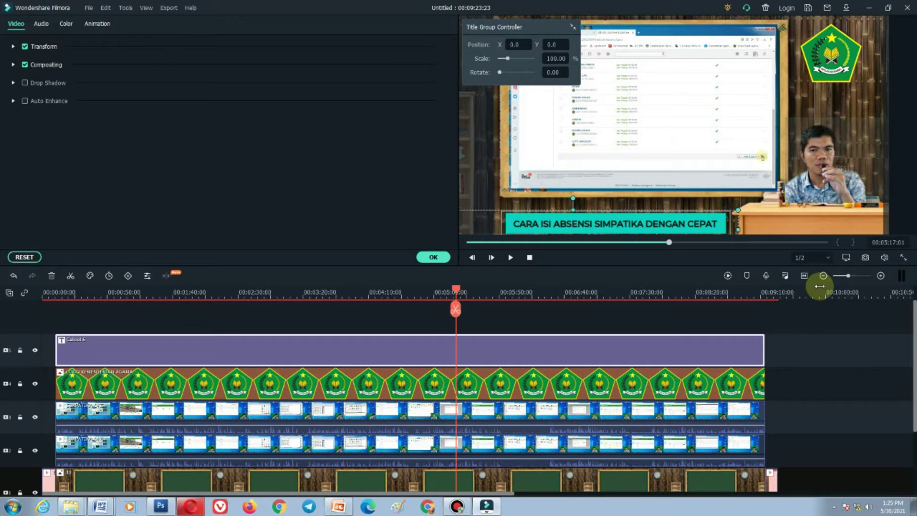
click(742, 291)
drag(744, 293, 509, 318)
double_click(537, 342)
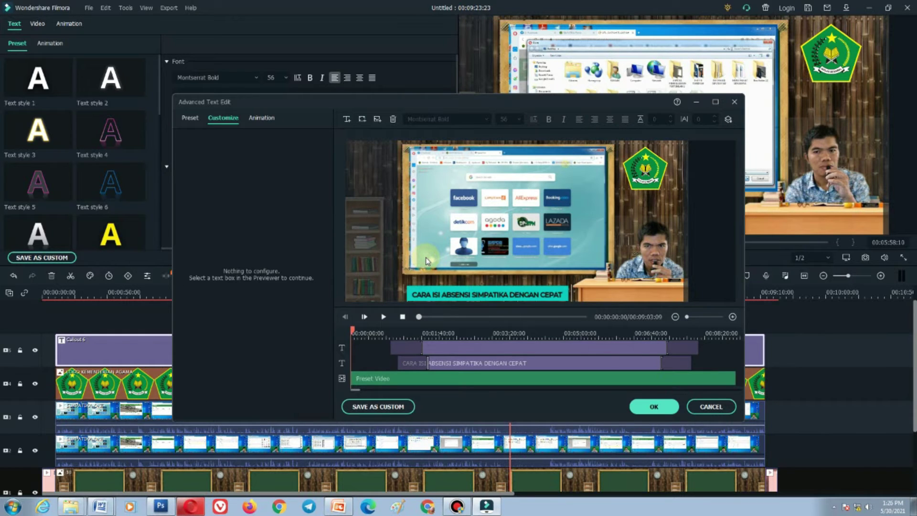
click(418, 350)
click(445, 351)
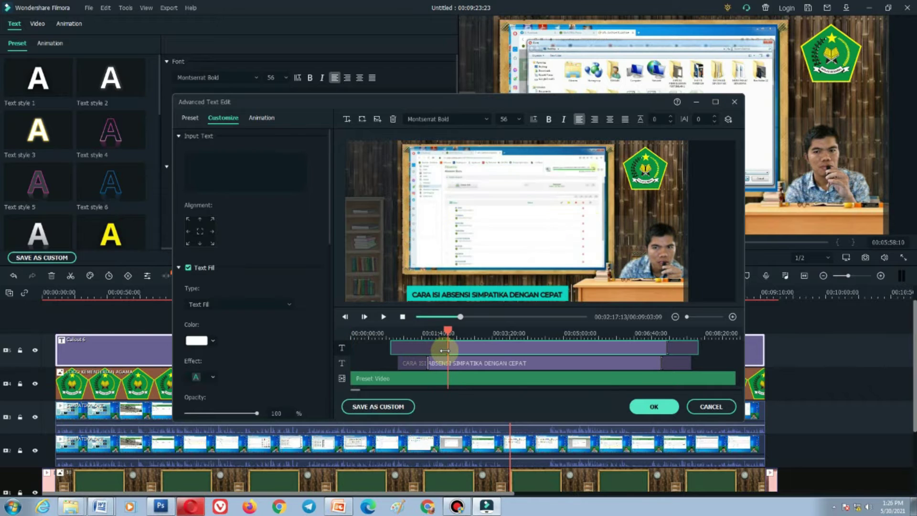
drag(444, 350, 392, 352)
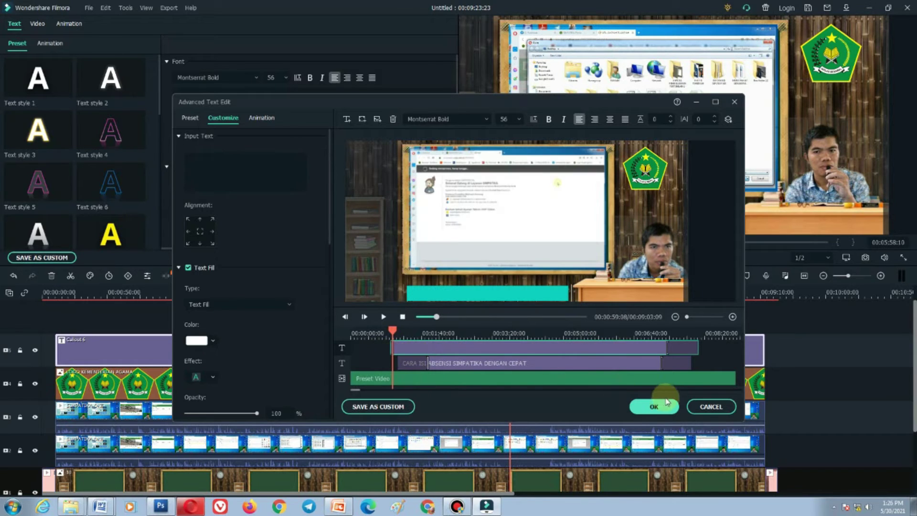
click(711, 405)
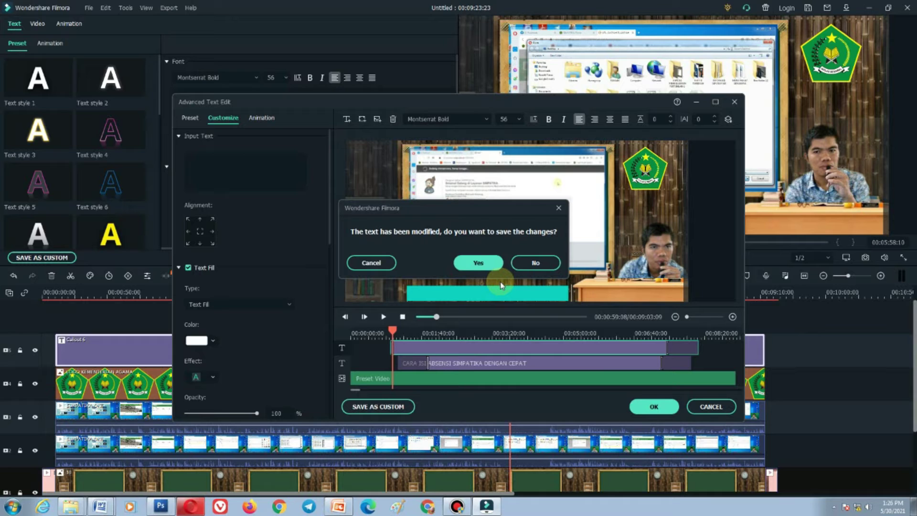
click(531, 263)
Try to retime the opening and closing animations of the callout's blank text line in the advanced text editor.
click(571, 340)
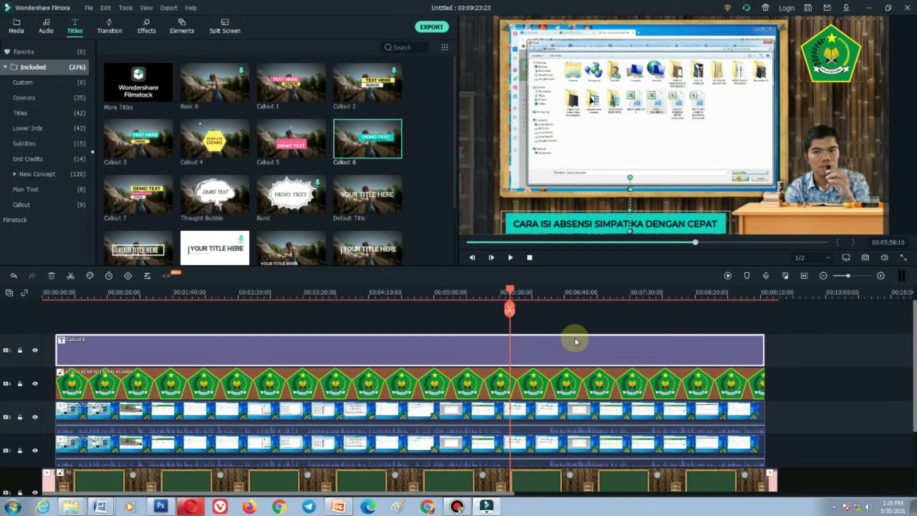
double_click(564, 345)
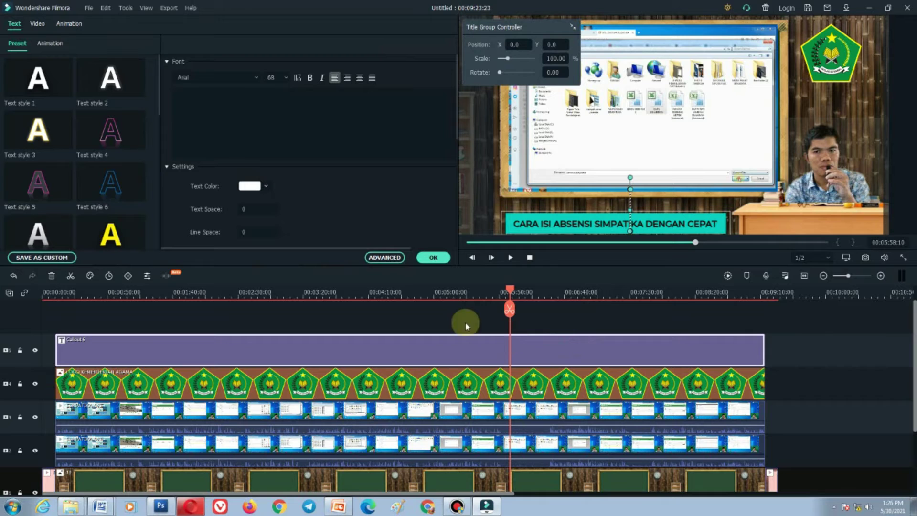
click(385, 257)
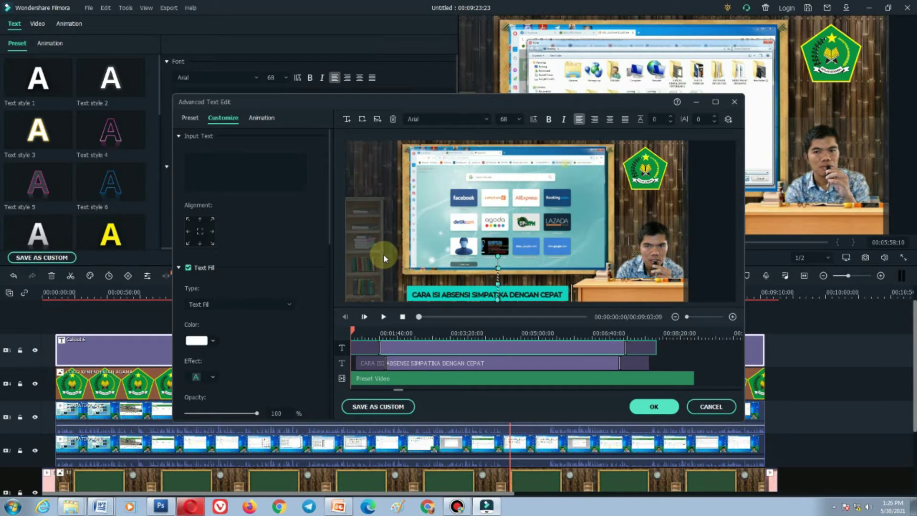
mouse_move(357, 348)
mouse_down()
mouse_move(381, 348)
mouse_move(349, 348)
mouse_move(408, 351)
mouse_move(351, 350)
mouse_up()
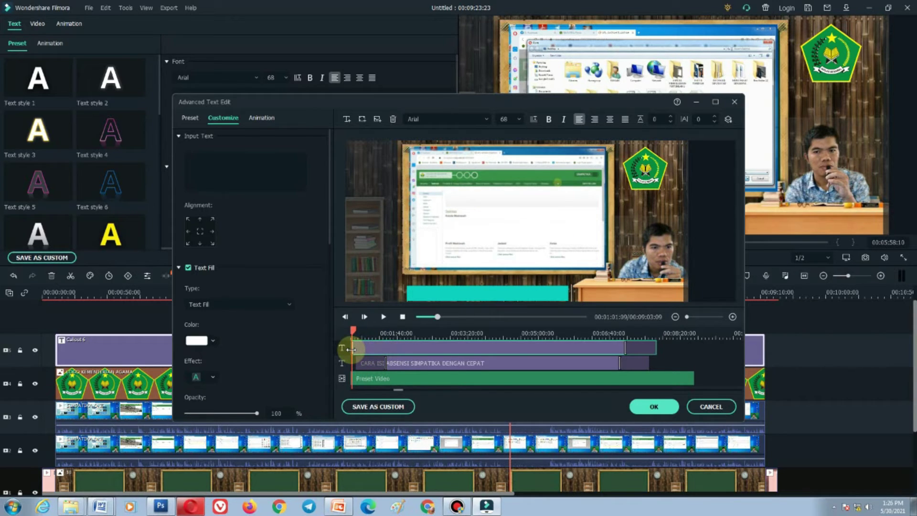
drag(352, 350, 532, 348)
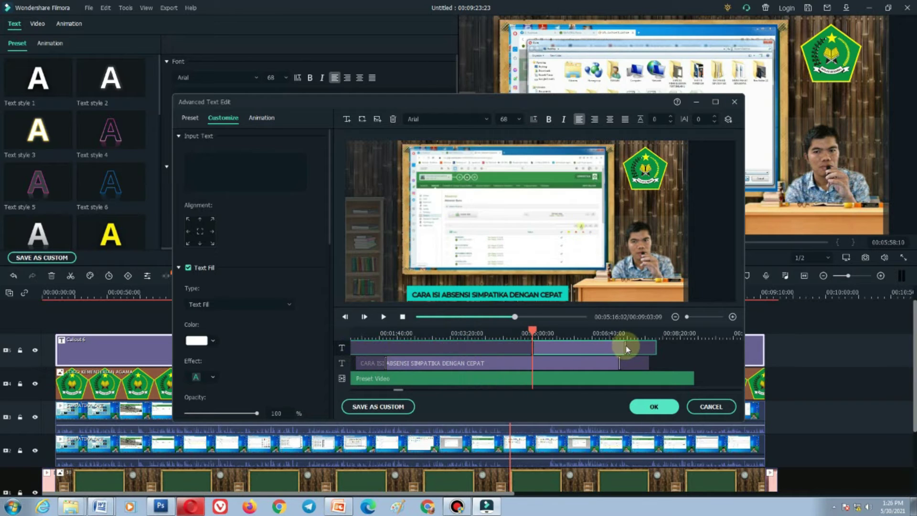
drag(627, 348, 656, 348)
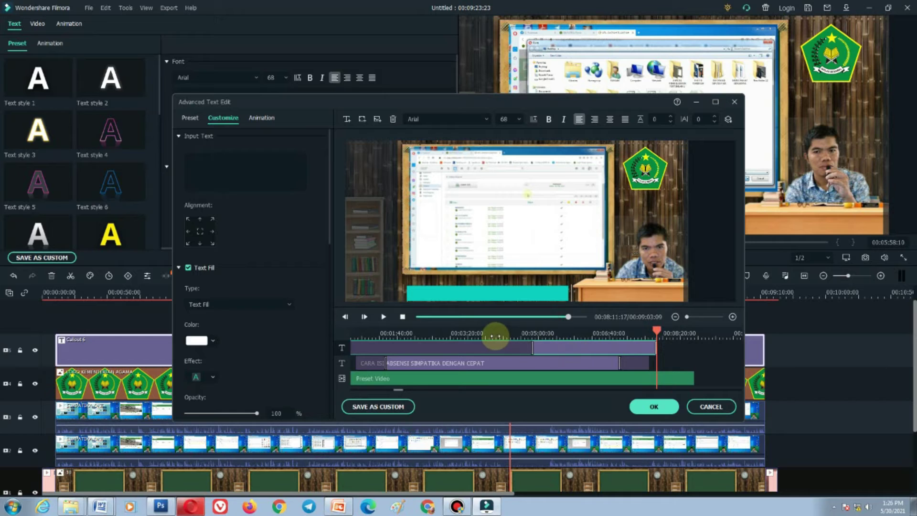
drag(492, 333, 388, 334)
drag(531, 347, 656, 349)
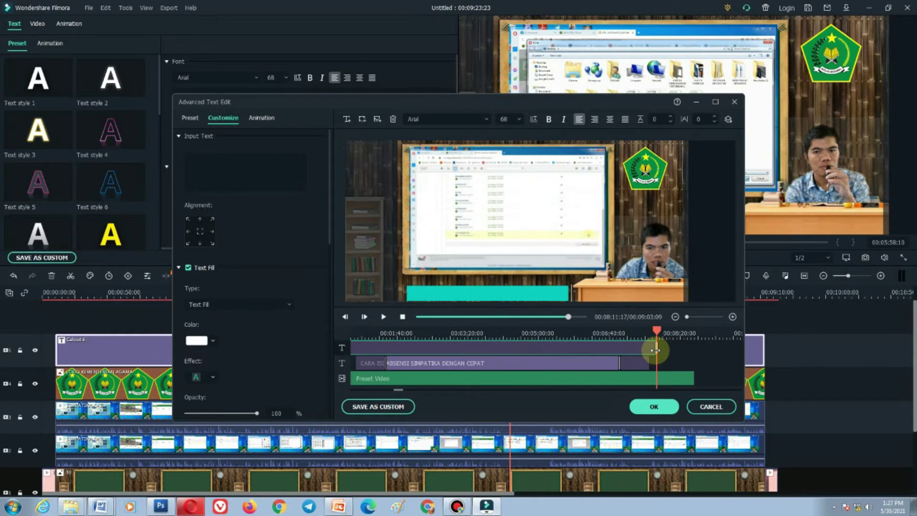
click(556, 366)
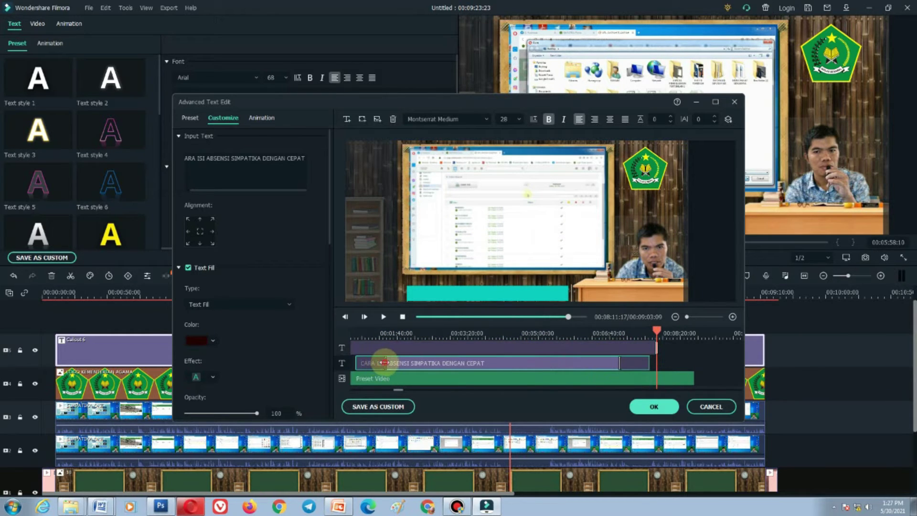
click(357, 334)
drag(355, 332, 398, 343)
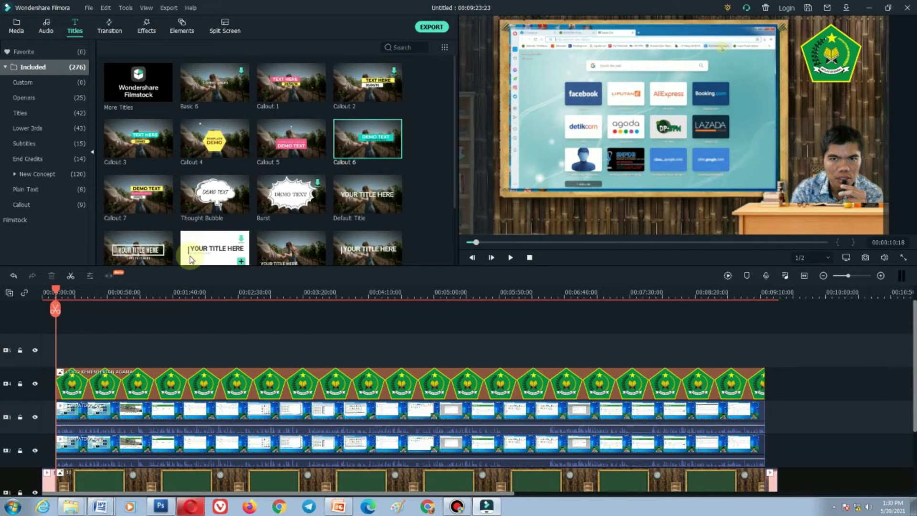
Add the boxed "YOUR TITLE HERE" title to the empty track above the logo and extend it to the end of the logo clip.
click(144, 252)
click(231, 239)
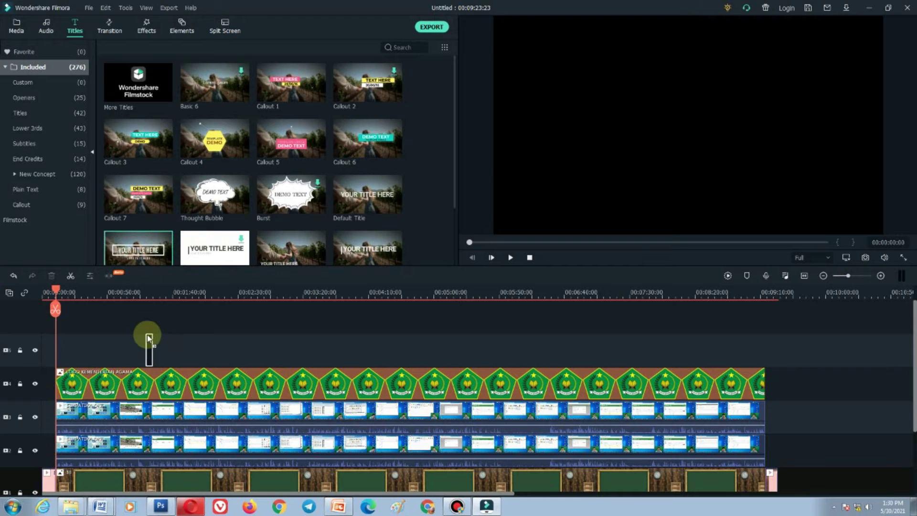
drag(147, 334, 148, 343)
drag(81, 349, 765, 364)
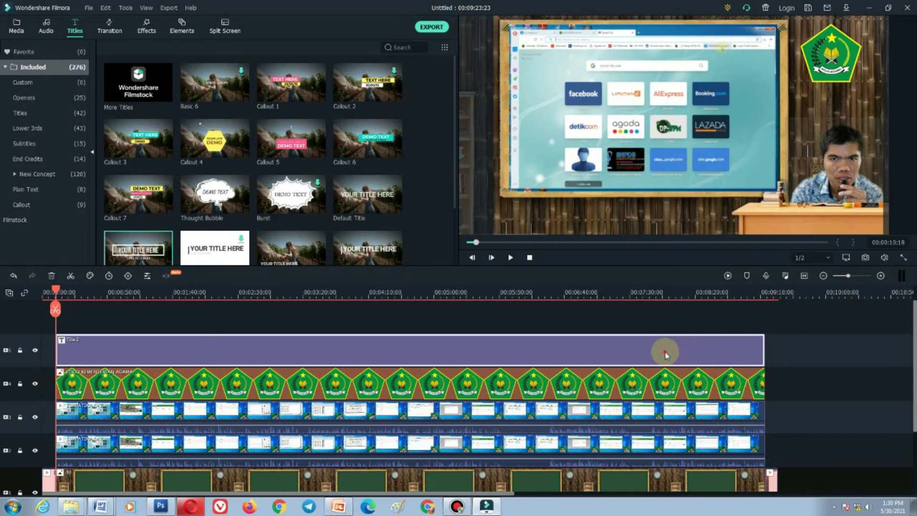
Delete all the wording of the title's "YOUR TEXT HERE" line.
click(620, 291)
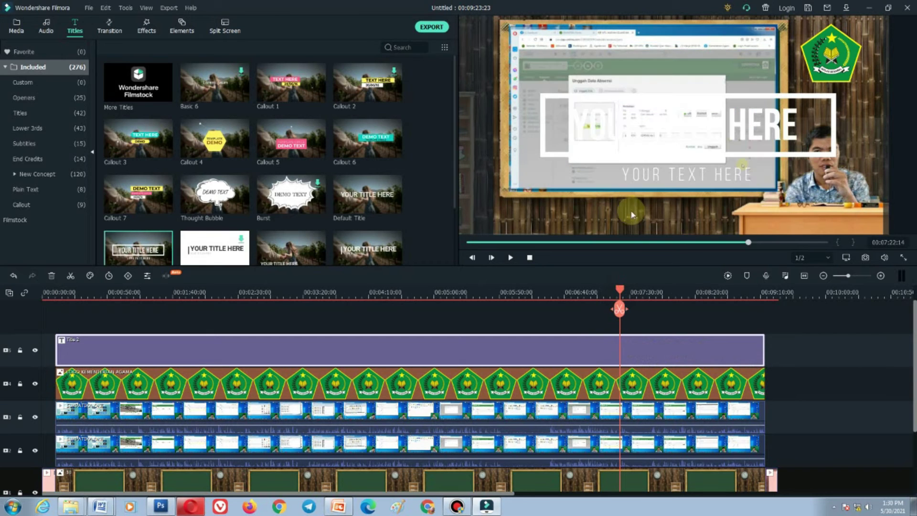
click(767, 105)
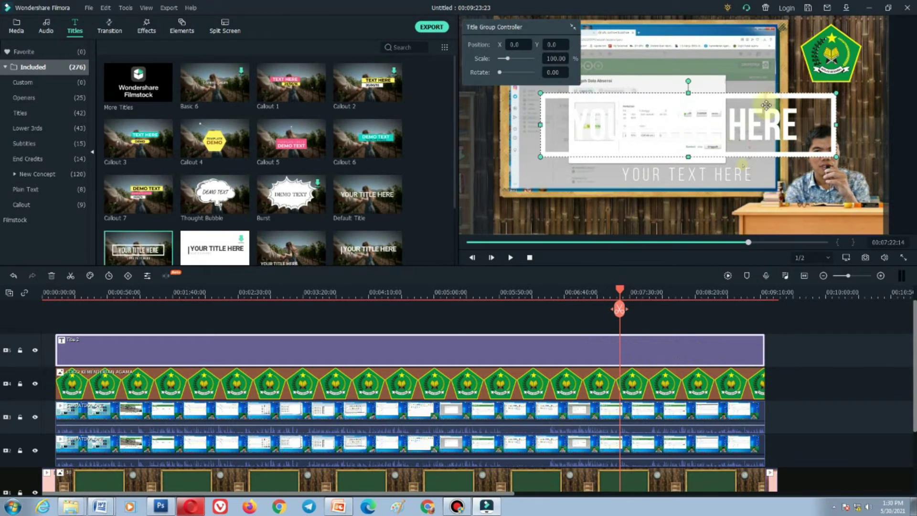
double_click(697, 176)
key(BackSpace)
key(BackSpace)
key(BackSpace)
key(BackSpace)
key(BackSpace)
key(BackSpace)
key(BackSpace)
key(BackSpace)
key(BackSpace)
key(BackSpace)
key(BackSpace)
key(BackSpace)
key(BackSpace)
key(BackSpace)
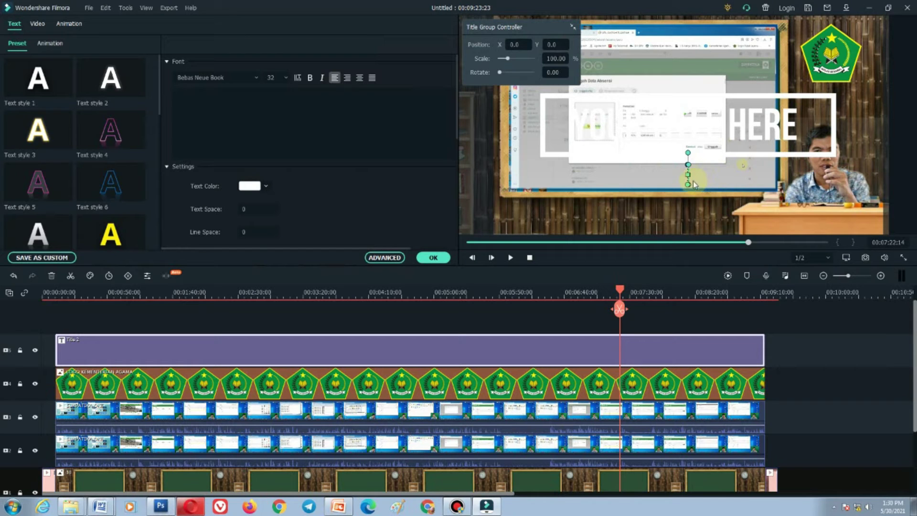
click(678, 184)
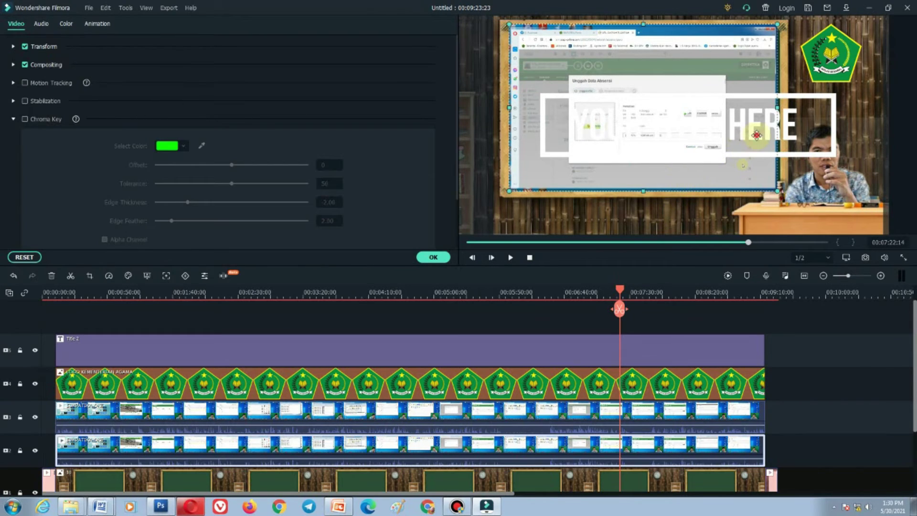
Make the "YOUR TITLE HERE" text bold and colour it black.
click(757, 135)
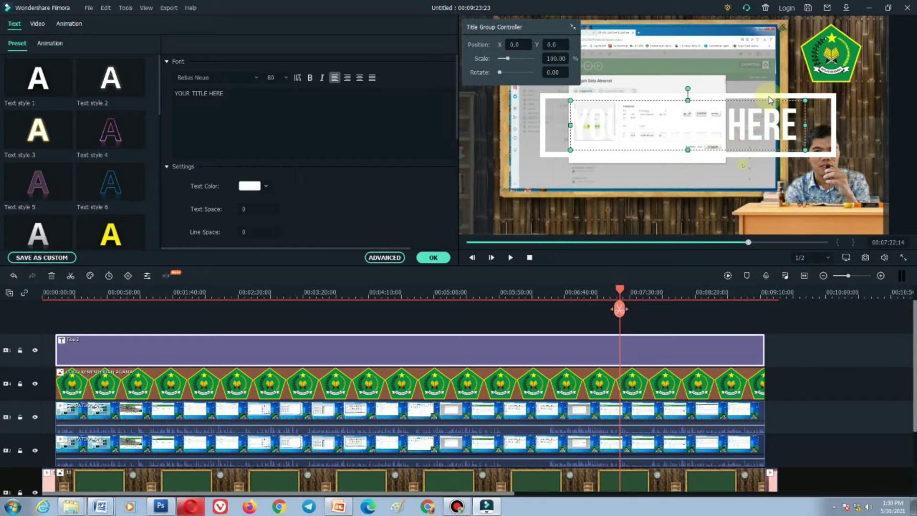
click(309, 78)
click(256, 187)
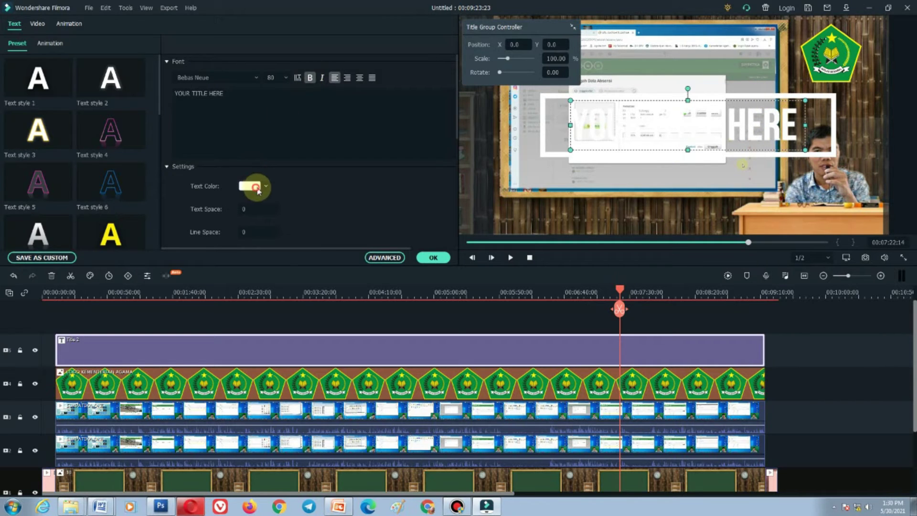
click(237, 245)
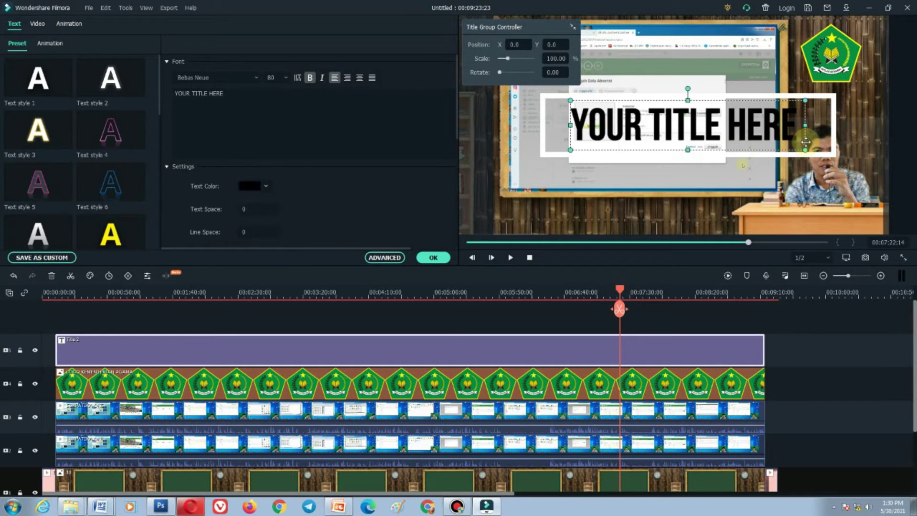
Move the title's white frame below the blackboard and shrink it to a thin strip that ends beside the desk.
click(819, 98)
drag(818, 125, 652, 221)
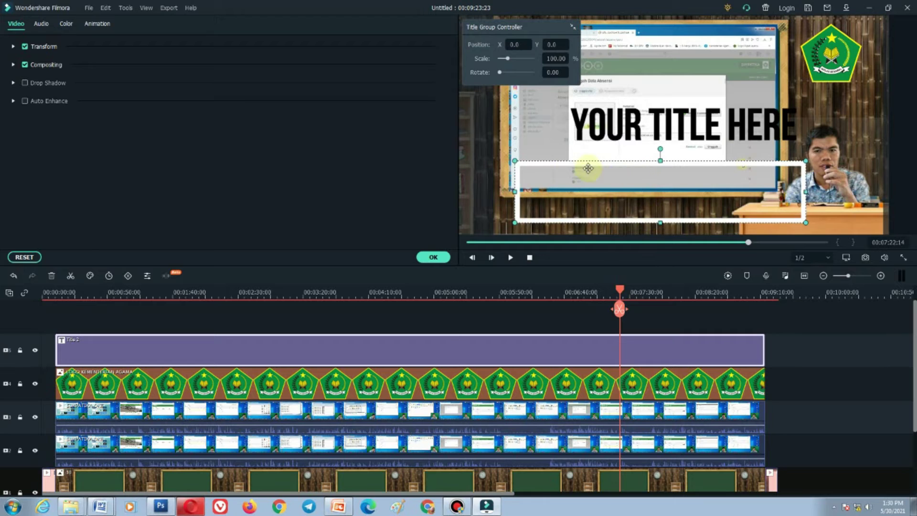
drag(661, 161, 654, 230)
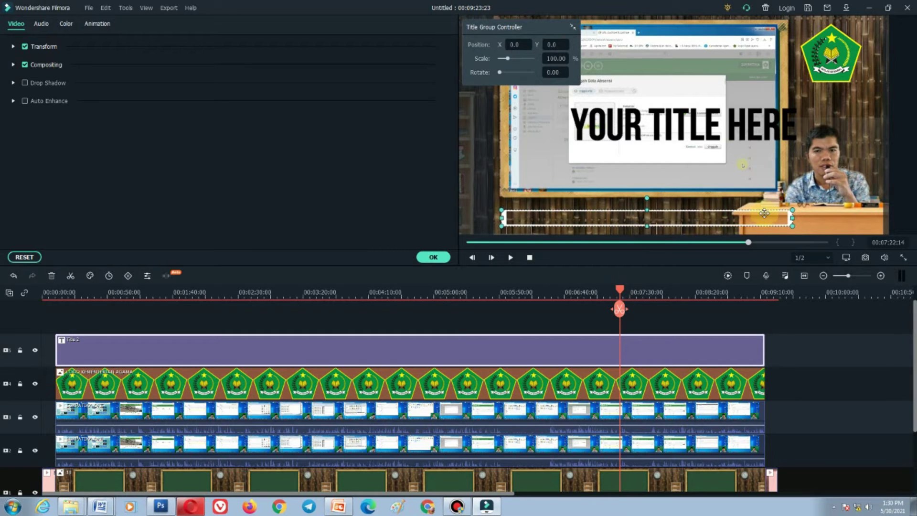
drag(792, 218, 729, 220)
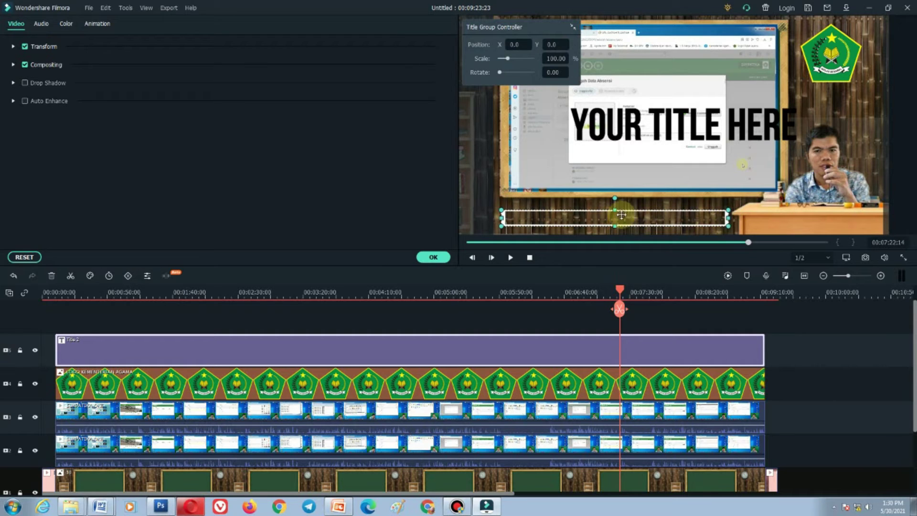
drag(616, 208, 615, 203)
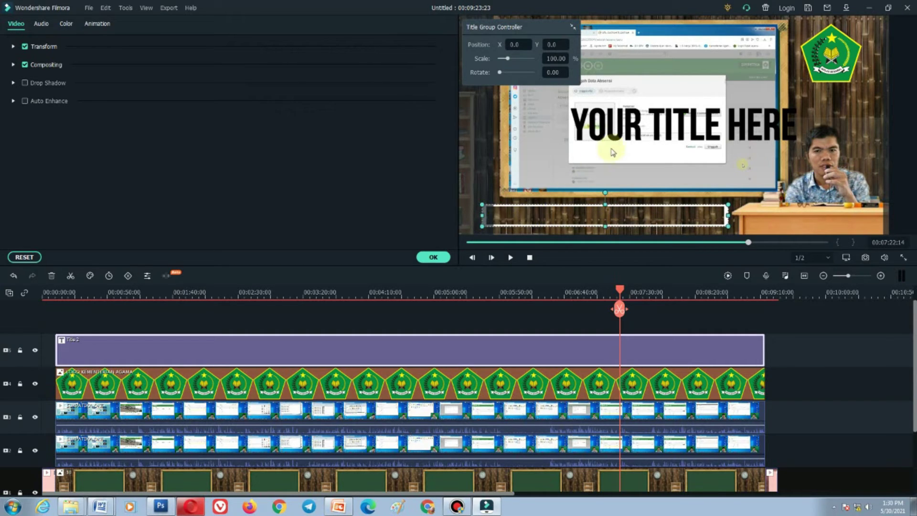
Replace the "YOUR TITLE HERE" wording with "CARA CEPAT ABSEN DI SIMPATIKA".
click(622, 126)
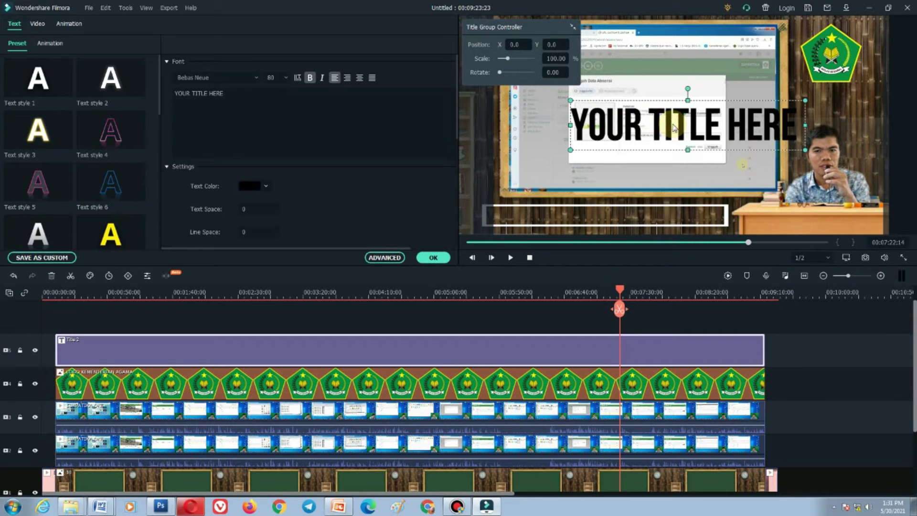
drag(676, 124, 802, 133)
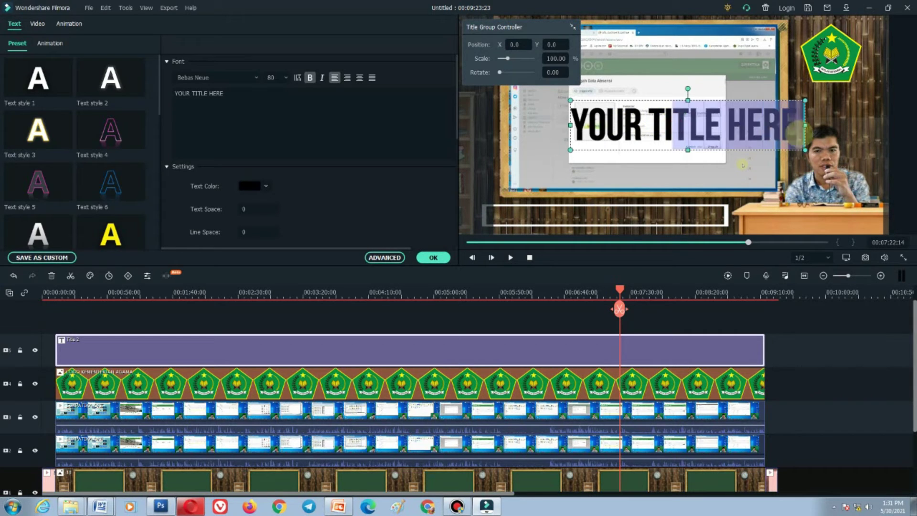
key(BackSpace)
key(BackSpace)
key(BackSpace)
key(BackSpace)
key(BackSpace)
key(BackSpace)
key(BackSpace)
key(BackSpace)
key(BackSpace)
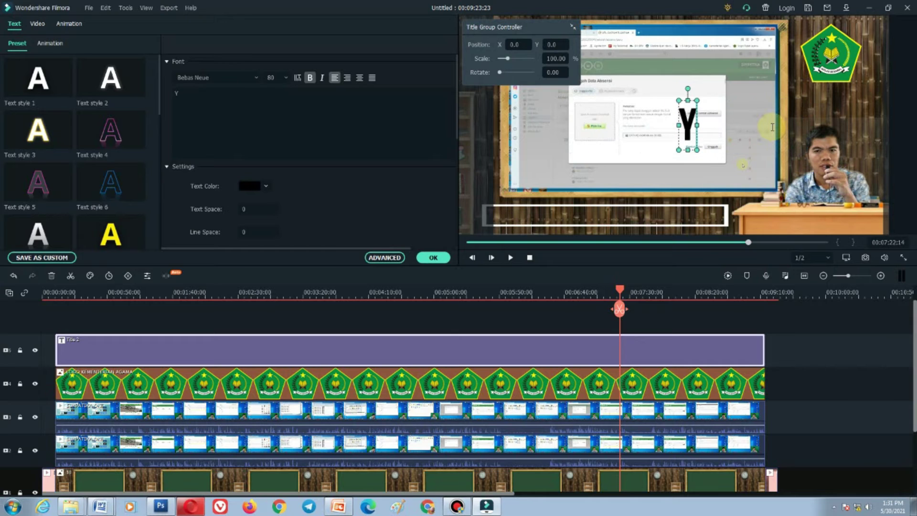
text(CARA)
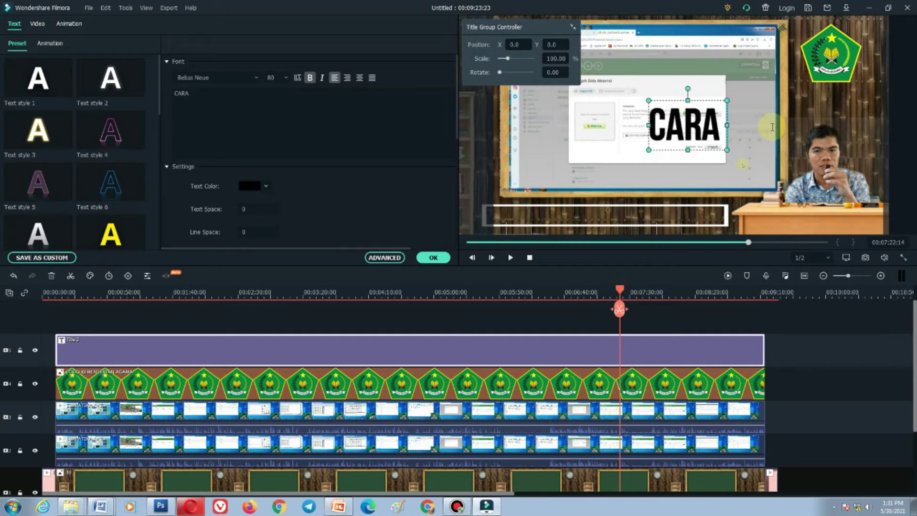
text( CEPAT)
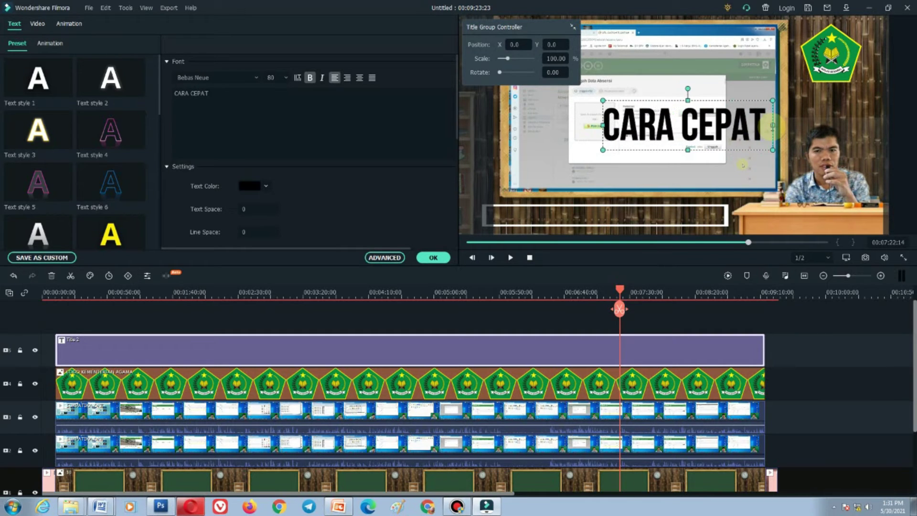
text( ABSEN S)
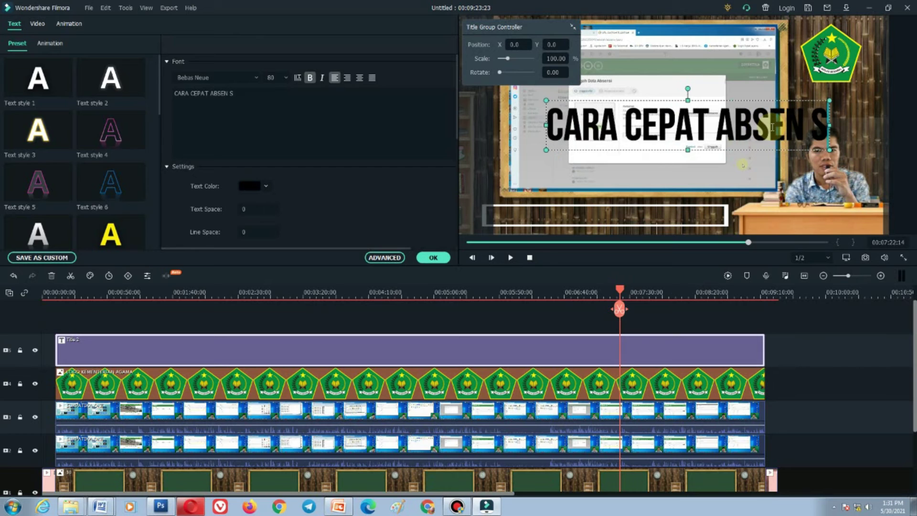
key(BackSpace)
text(DI SI)
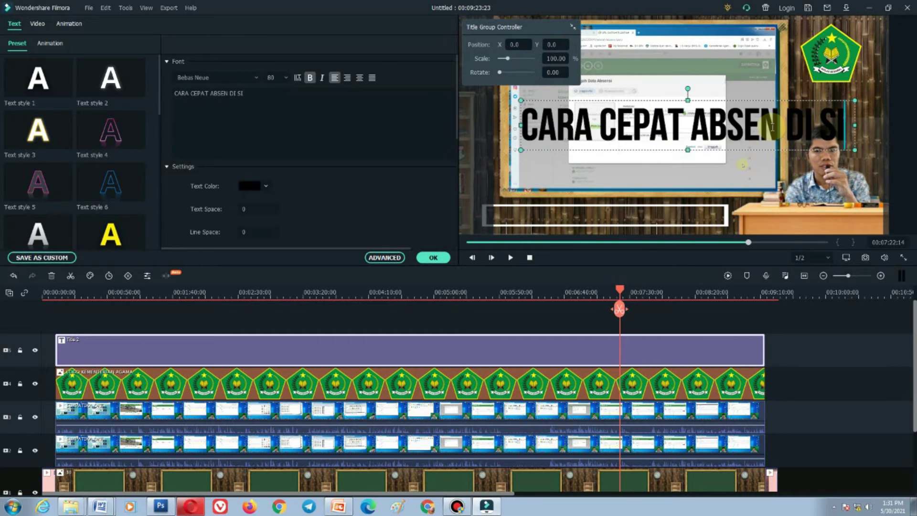
text(MPATIKA)
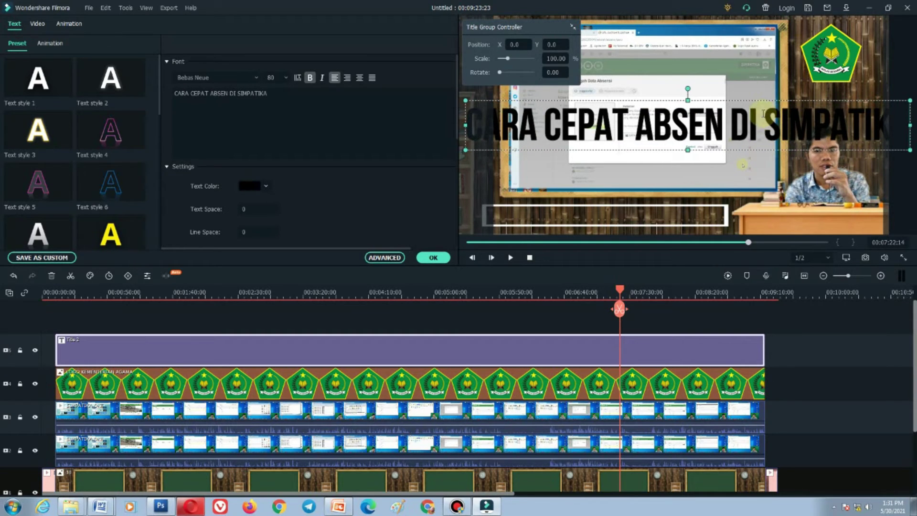
Colour the "CARA CEPAT ABSEN DI SIMPATIKA" text dark blue and shrink it to fit inside the white frame below the blackboard.
double_click(725, 106)
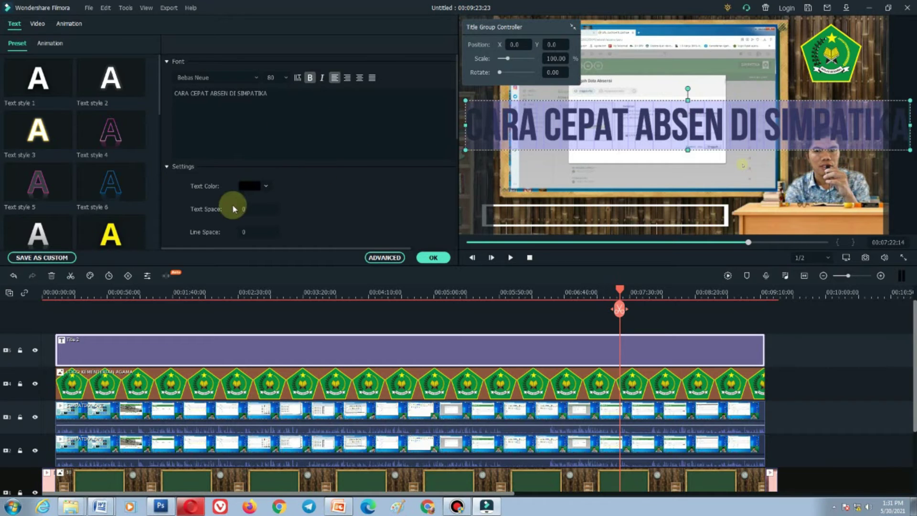
click(243, 189)
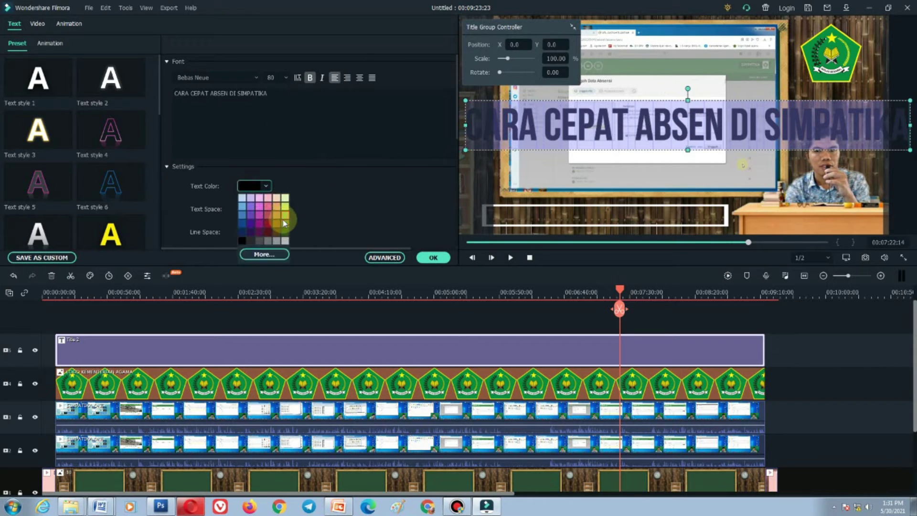
click(243, 225)
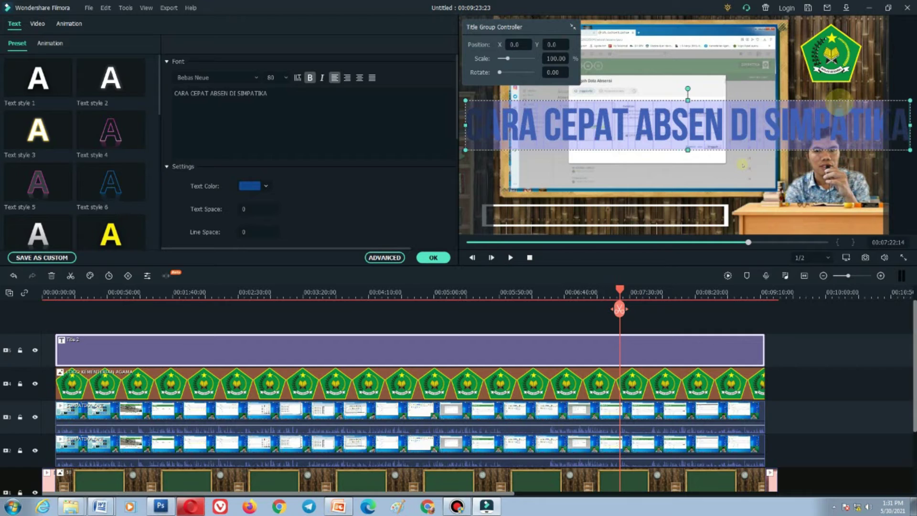
drag(910, 101, 707, 218)
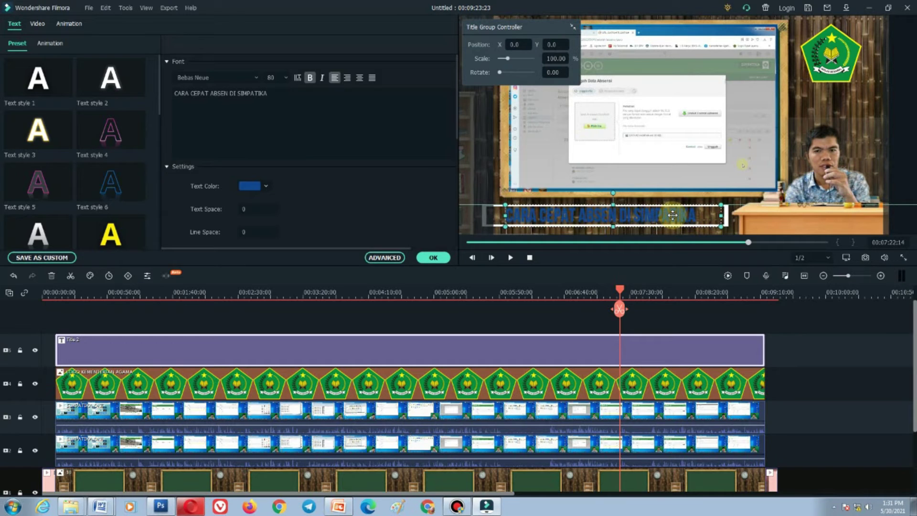
Narrow the title's white frame from both ends so that it closely surrounds the blue text.
click(724, 218)
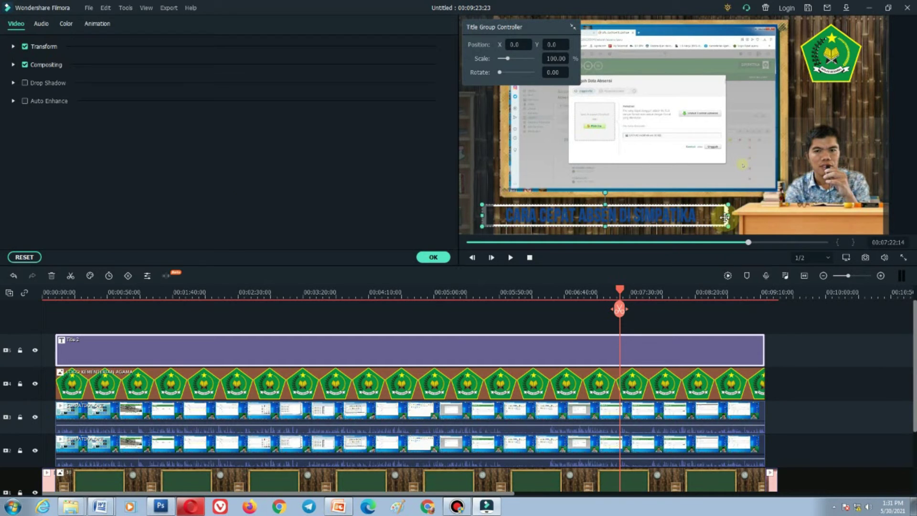
drag(728, 215, 708, 216)
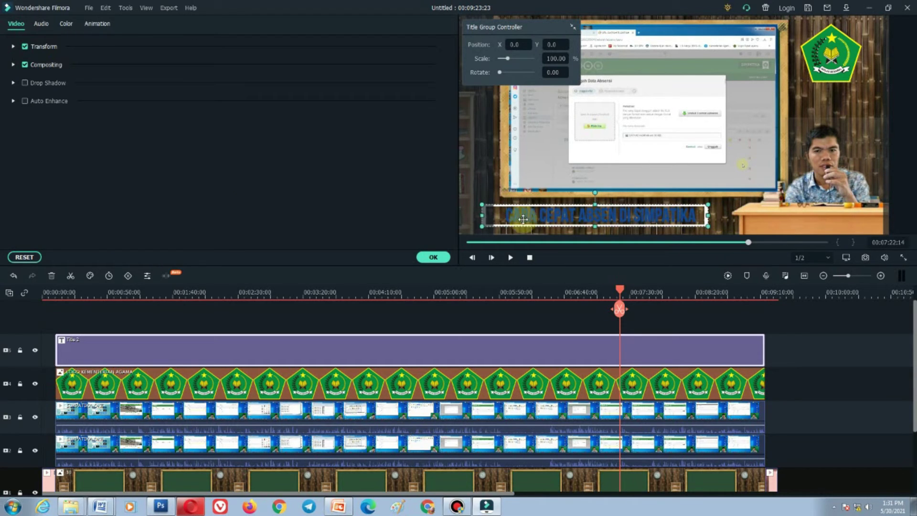
drag(481, 217, 497, 216)
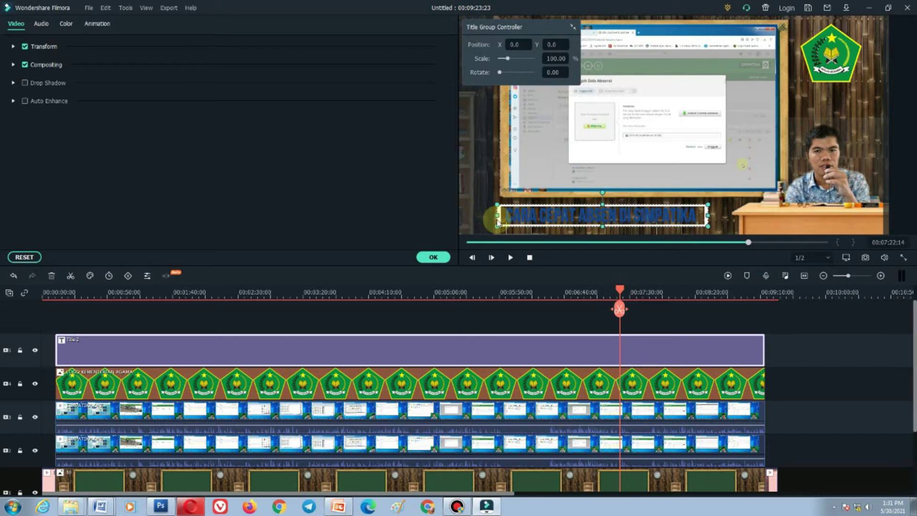
click(805, 355)
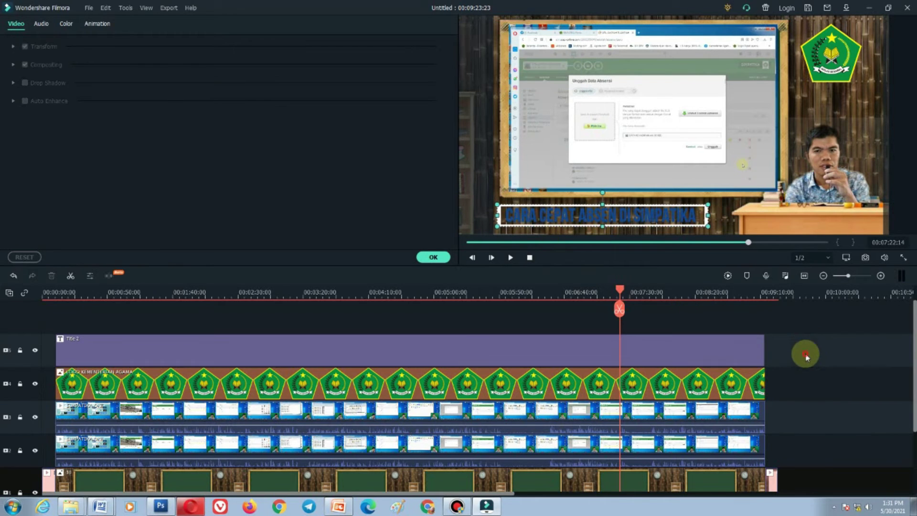
In the advanced text editor, shorten the opening animation of the "CARA CEPAT ABSEN DI SIMPATIKA" line all the way back to its start.
click(695, 355)
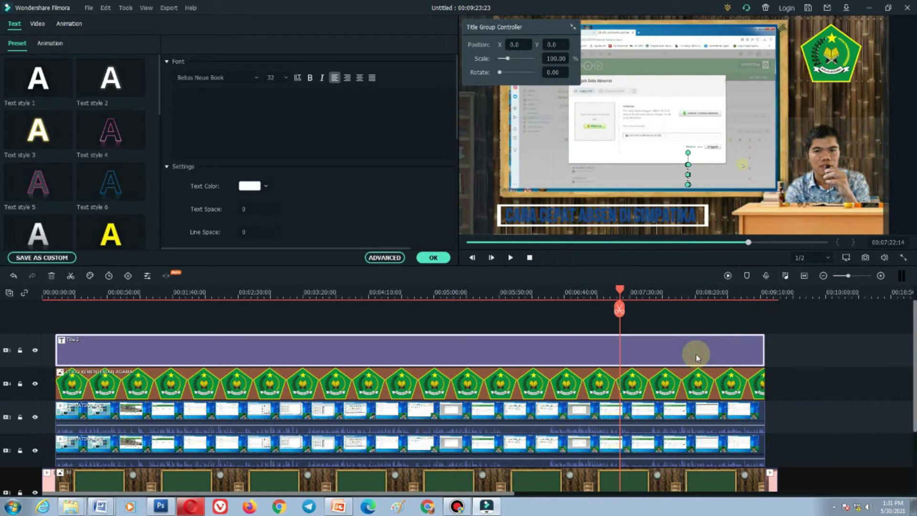
click(384, 257)
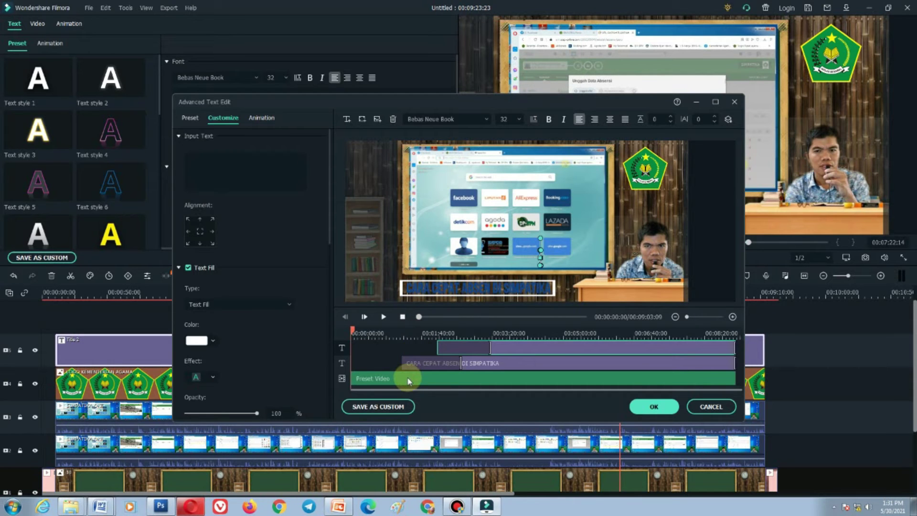
click(477, 363)
click(446, 330)
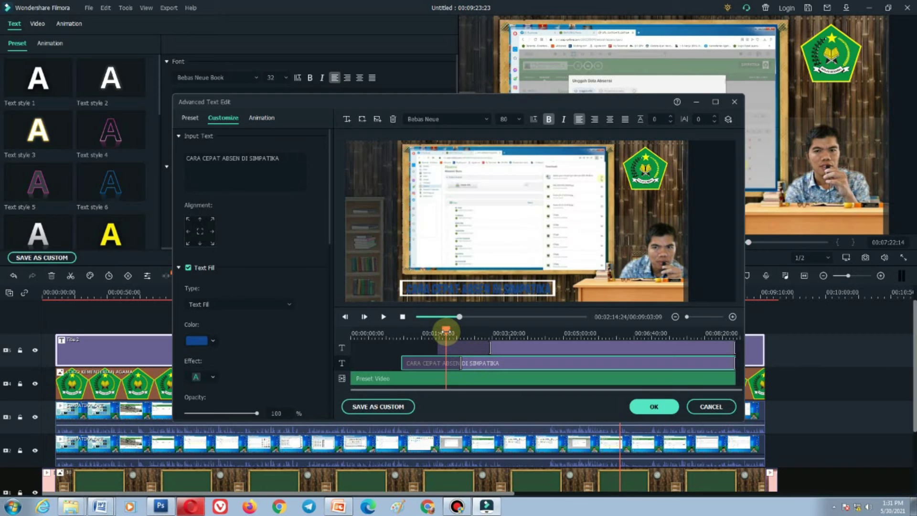
drag(443, 333, 492, 348)
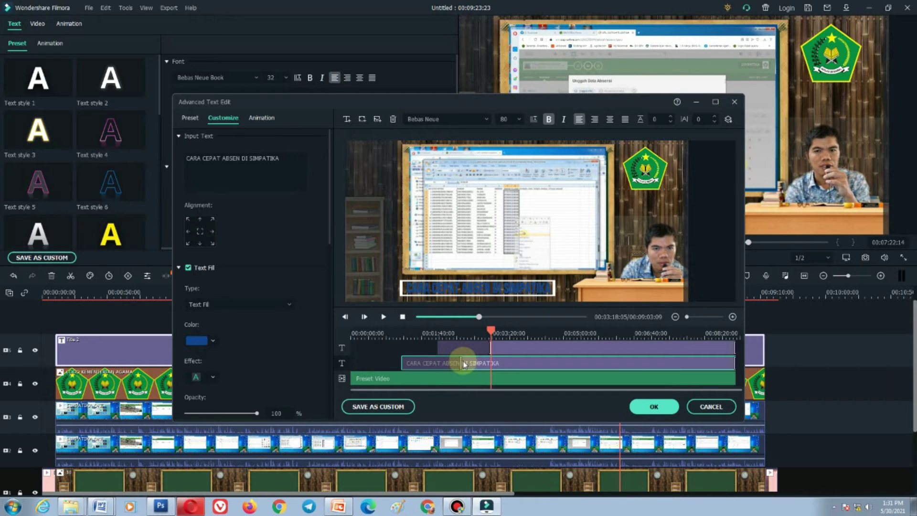
drag(460, 363, 401, 364)
click(572, 364)
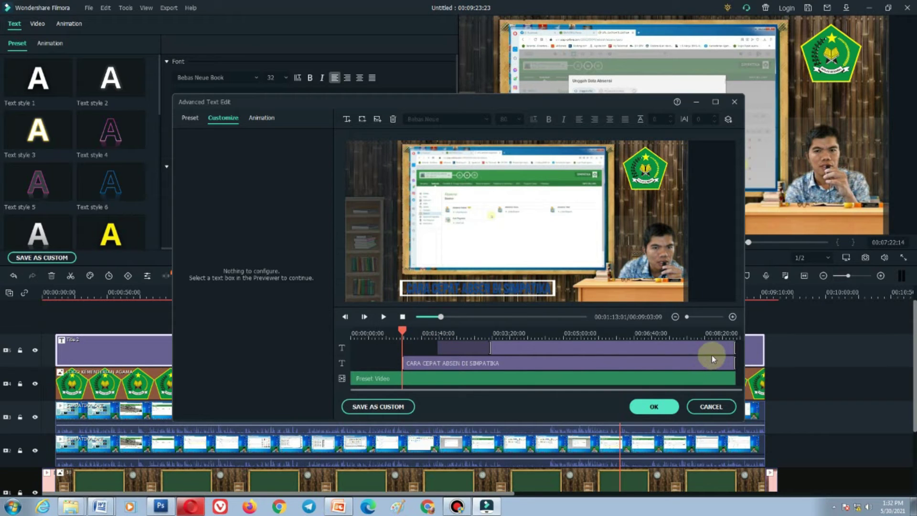
Shorten the blank text line's opening animation back to its start, and apply all the title edits.
drag(694, 337, 726, 336)
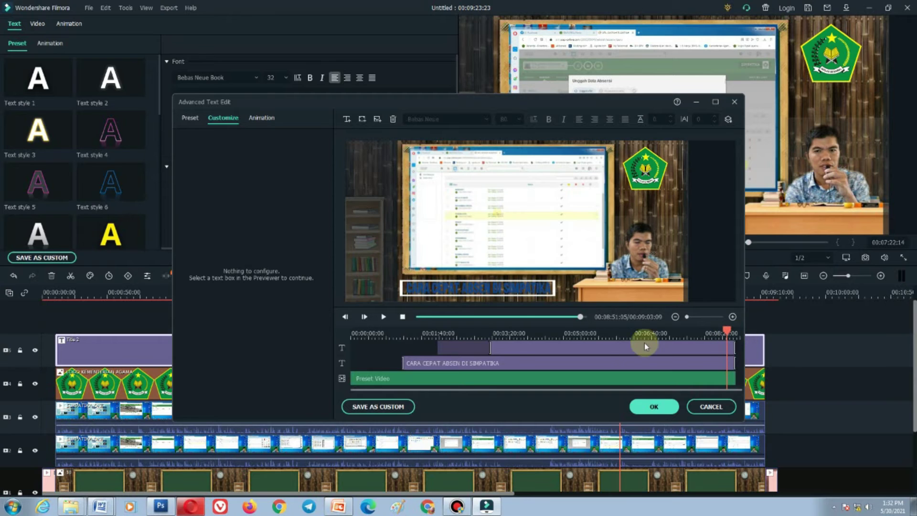
click(502, 346)
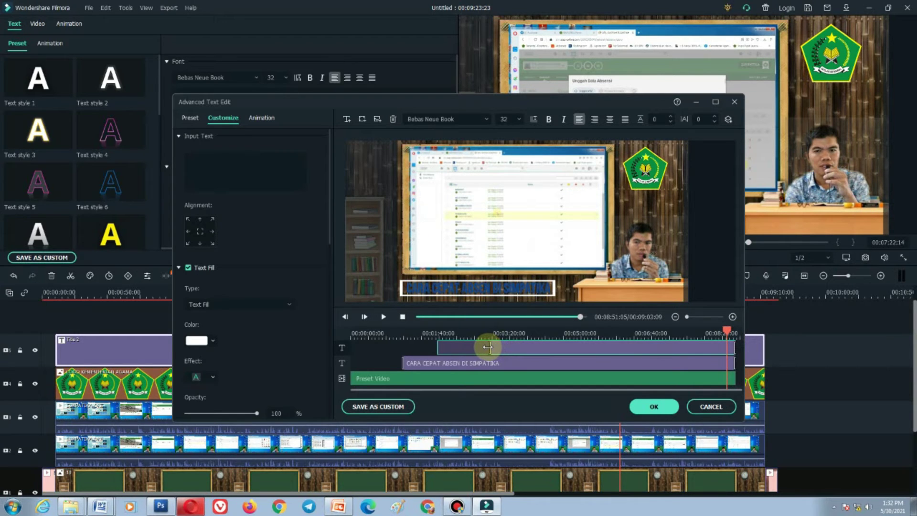
drag(487, 347, 436, 345)
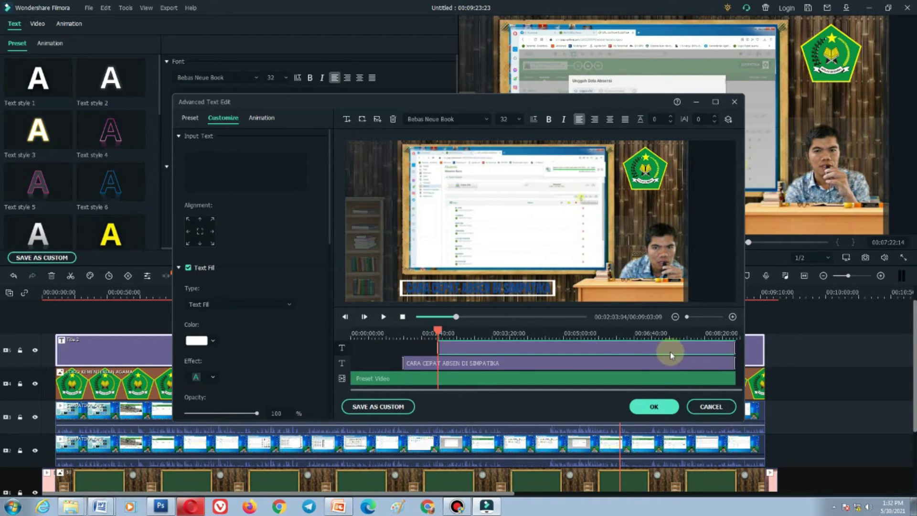
click(654, 406)
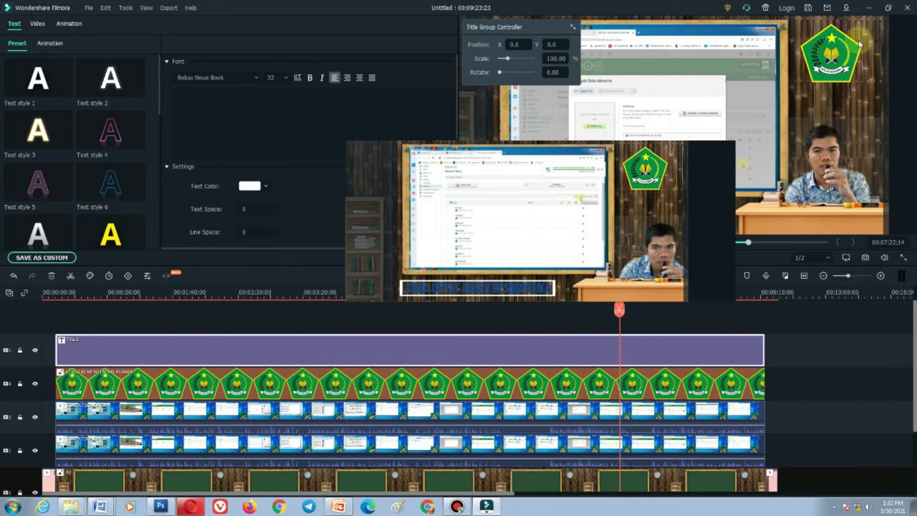
click(872, 9)
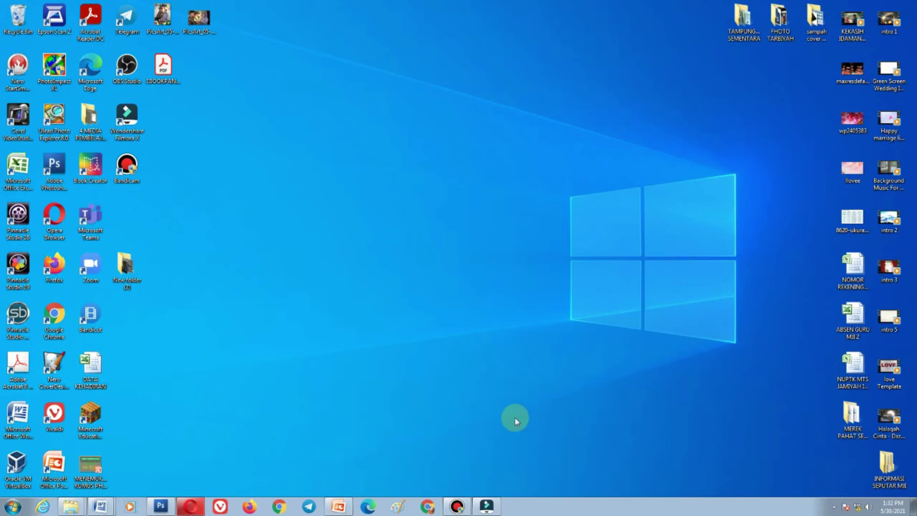
click(487, 506)
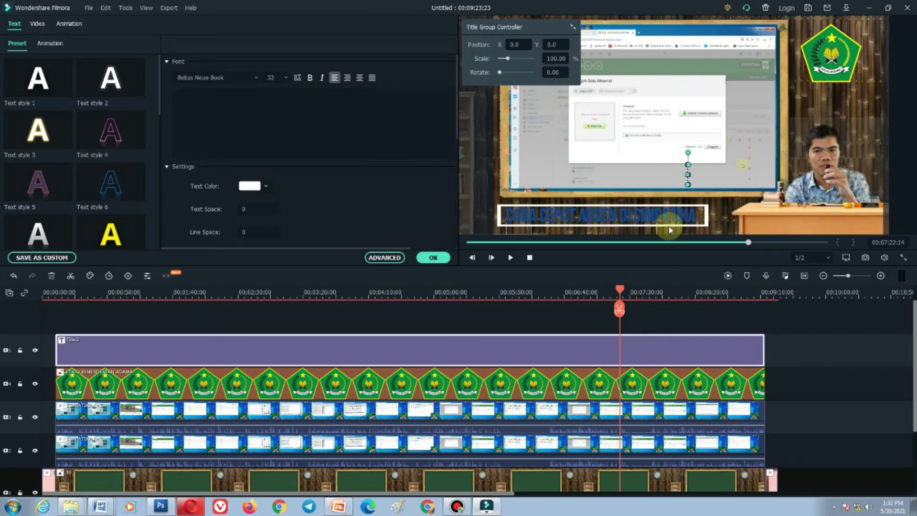
click(435, 258)
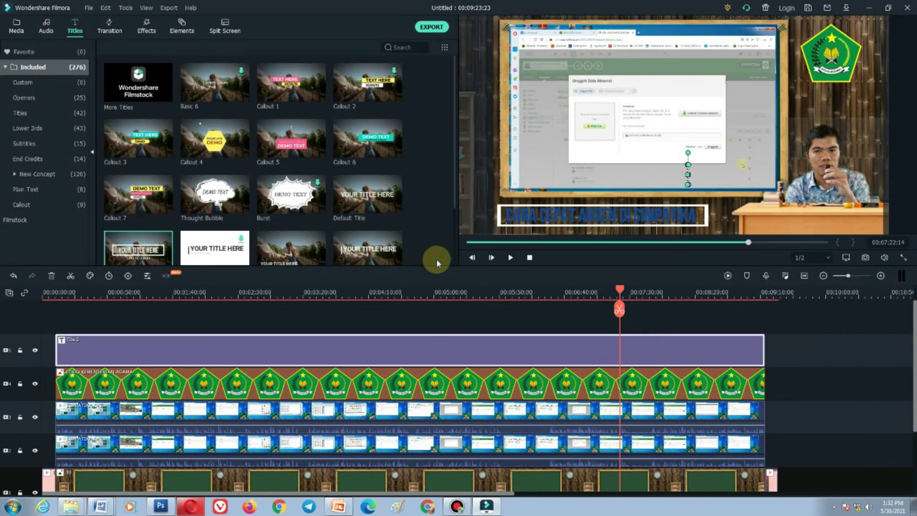
Save the project as "TUTORIAL CARA CEPAT SIMPATIKA" in the PROJECT FILMORA folder.
drag(627, 291, 34, 476)
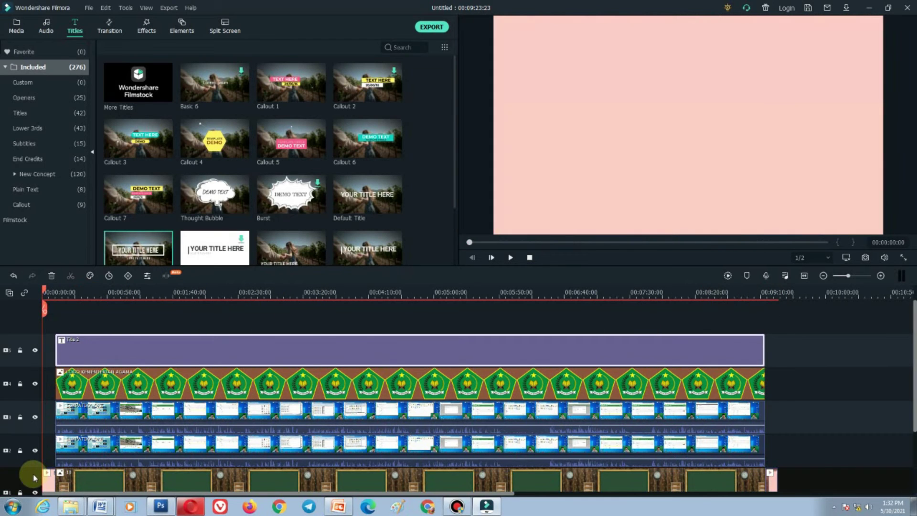
click(249, 421)
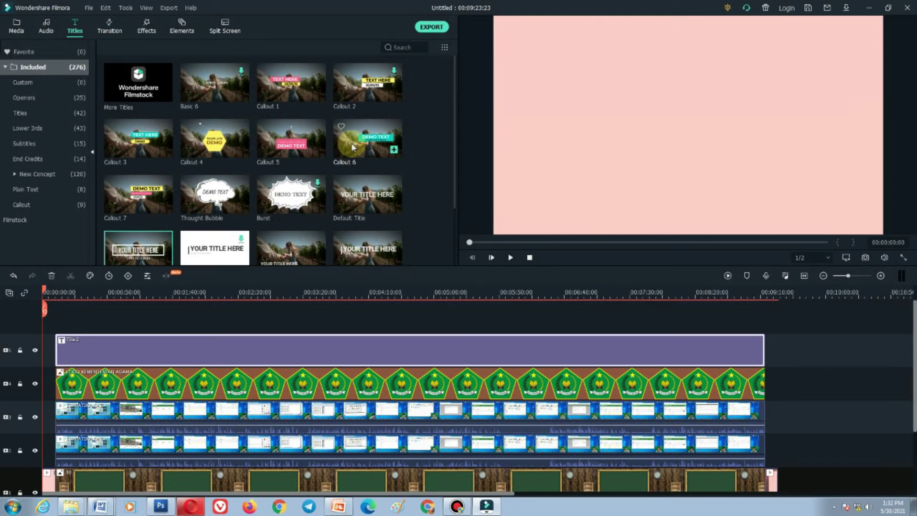
click(89, 8)
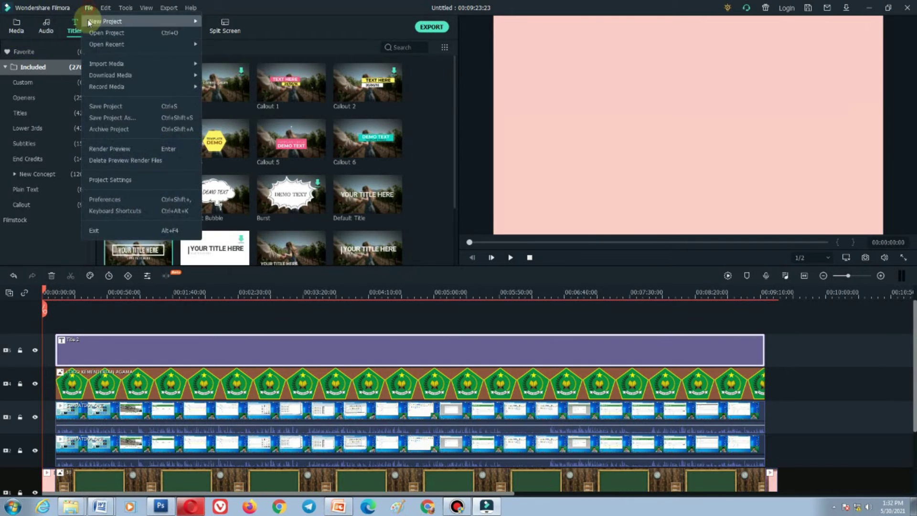
click(122, 125)
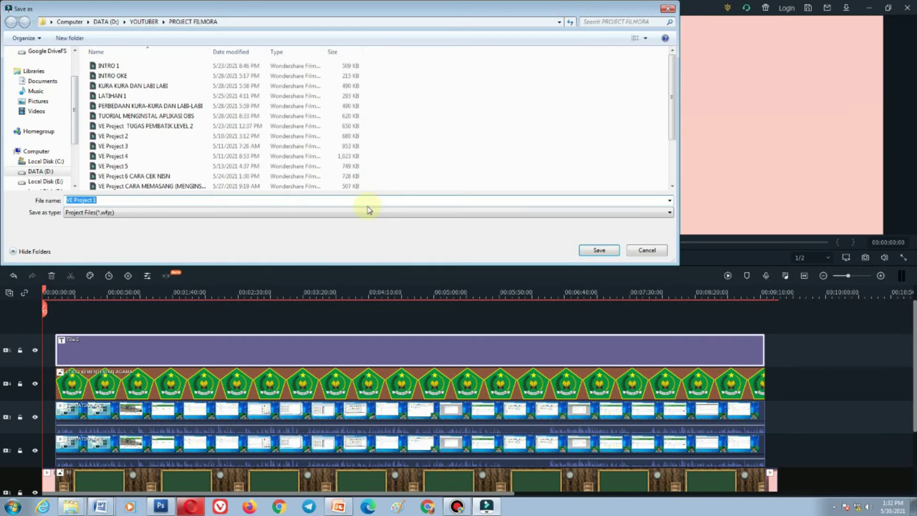
key(BackSpace)
key(BackSpace)
key(BackSpace)
key(BackSpace)
key(BackSpace)
key(BackSpace)
key(BackSpace)
key(BackSpace)
key(BackSpace)
key(BackSpace)
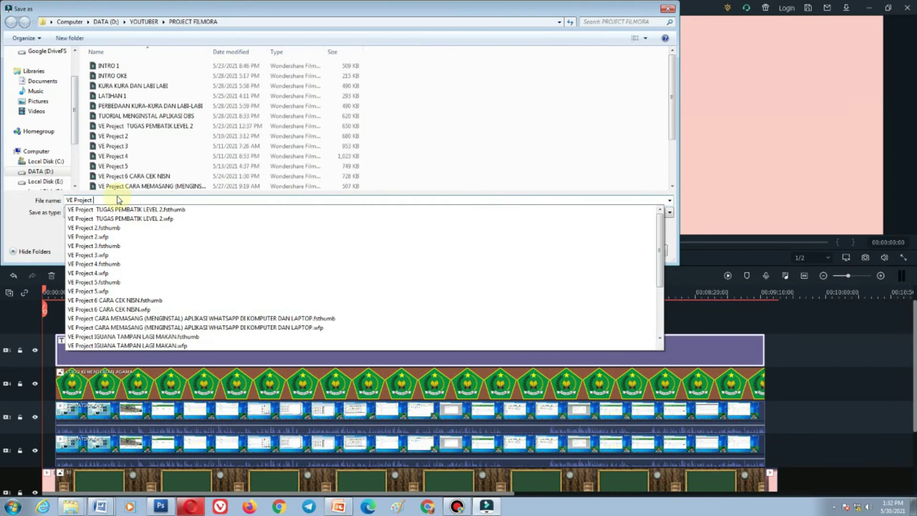
key(BackSpace)
key(BackSpace)
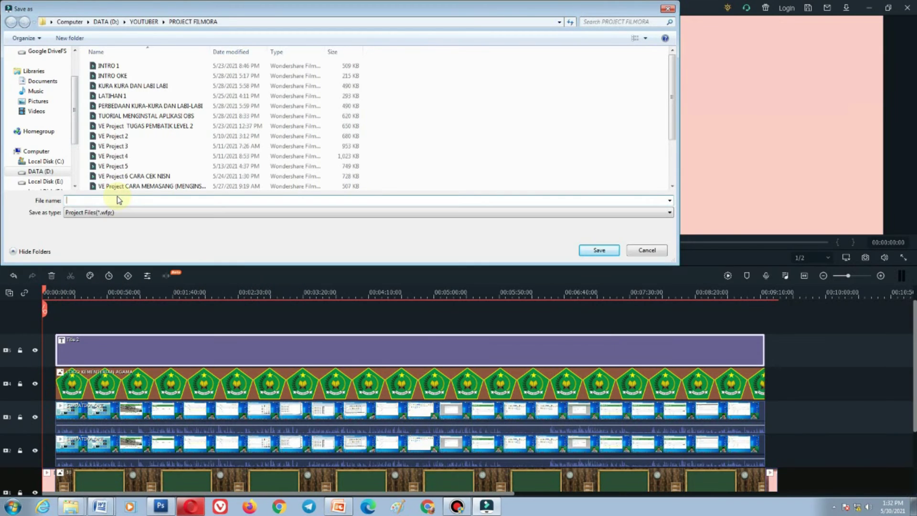
text(ca)
text(TUTORIAL )
text(CARA CEPA)
text(T SIMPA)
text(TIKA)
click(599, 250)
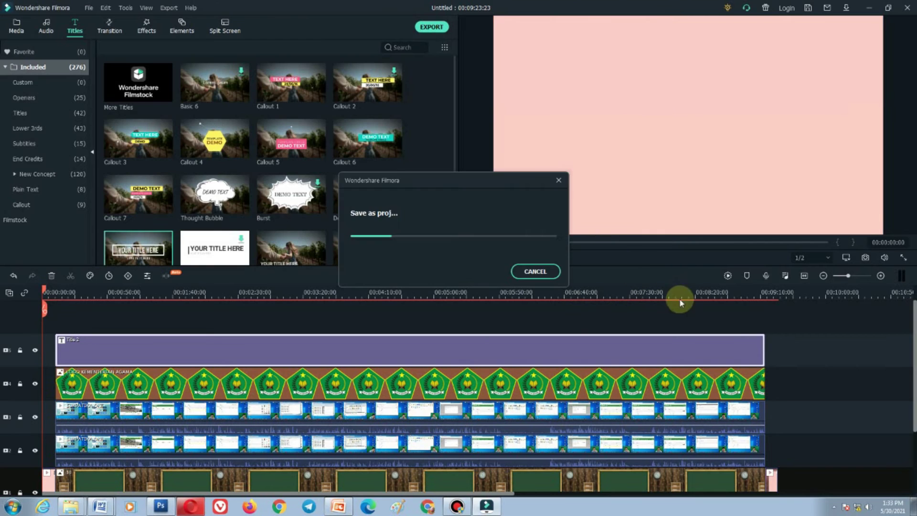
Export the project to the computer as MP4 with Better quality, H.264 encoding, 1280x720 resolution and 30 fps.
drag(770, 294, 32, 401)
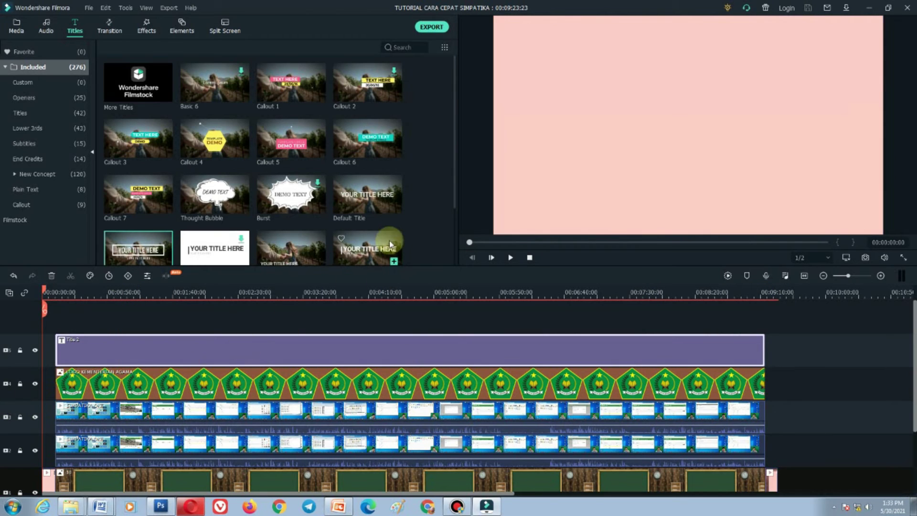
click(431, 27)
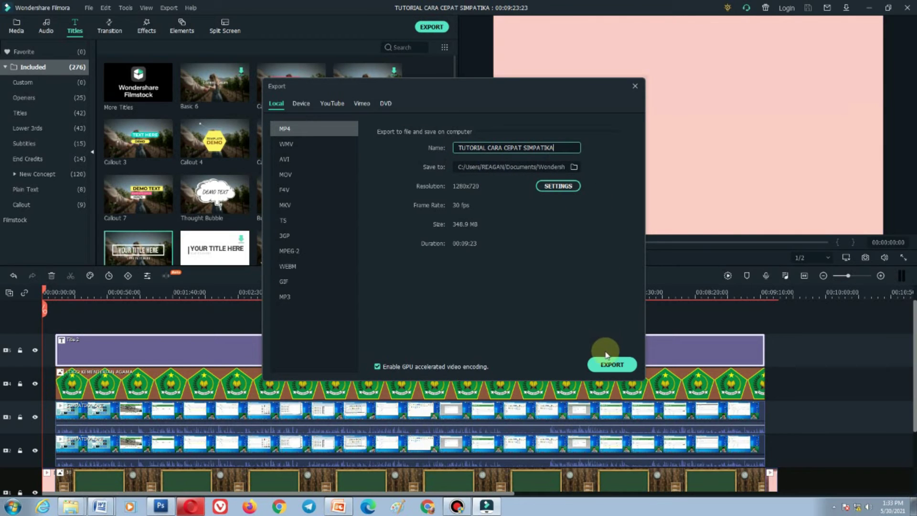
click(565, 186)
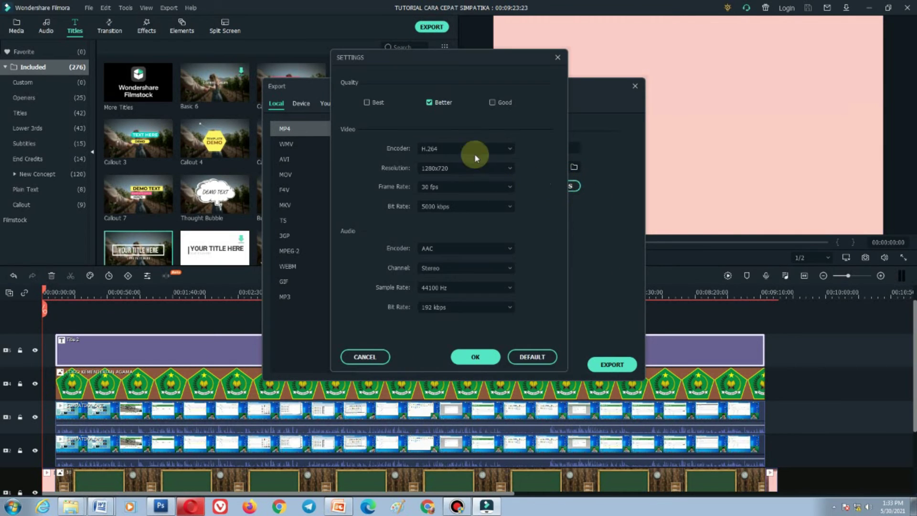
click(480, 359)
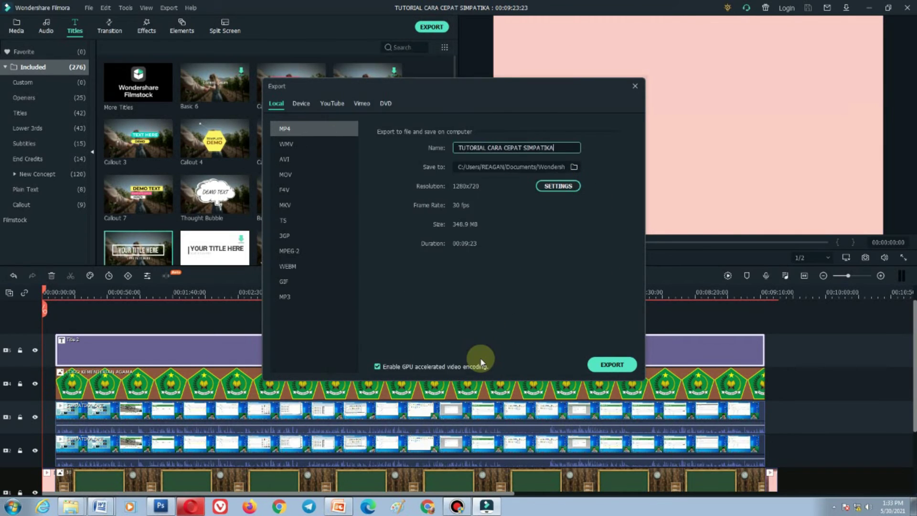
click(575, 190)
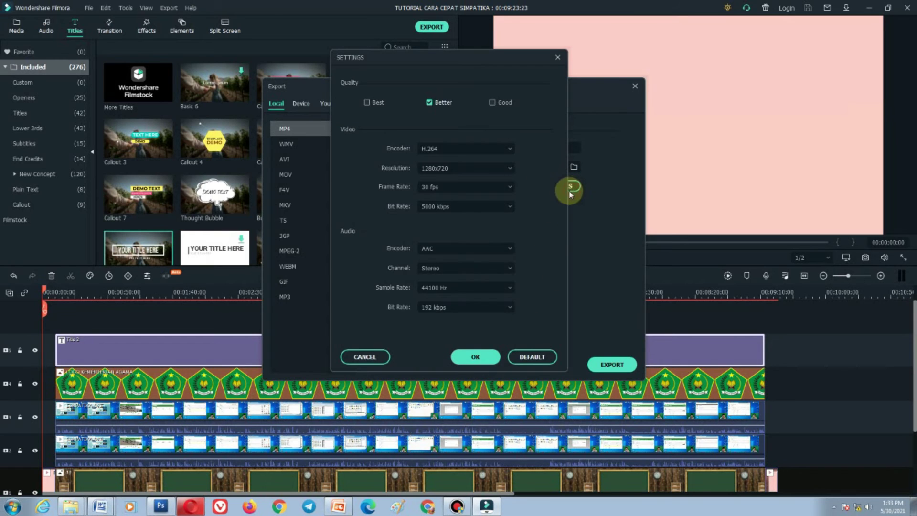
click(478, 359)
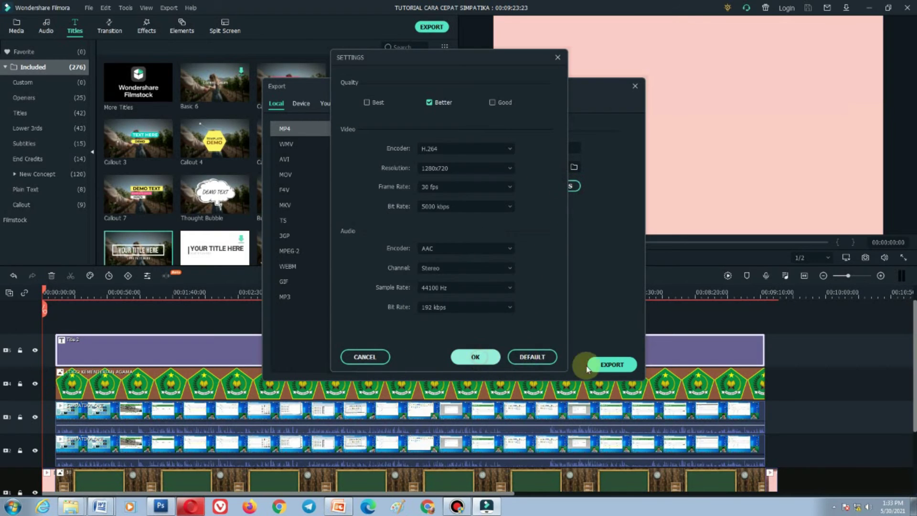
click(605, 370)
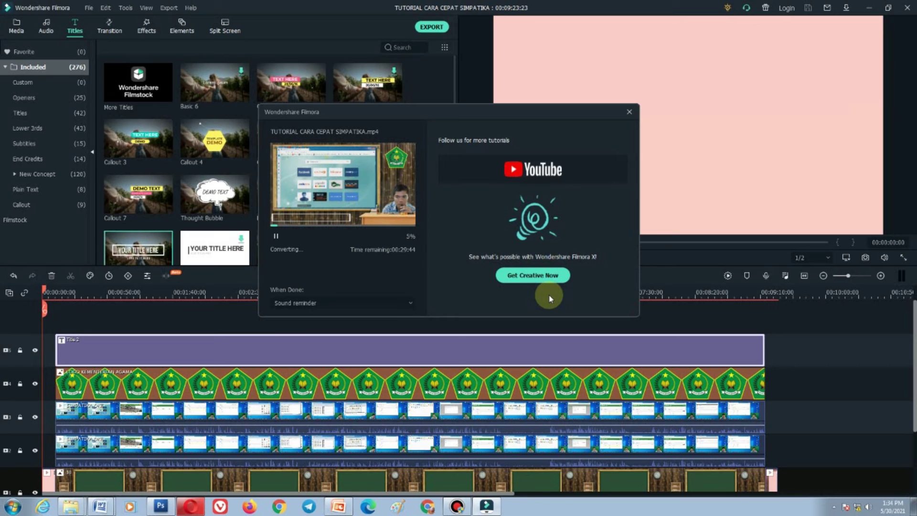
click(457, 506)
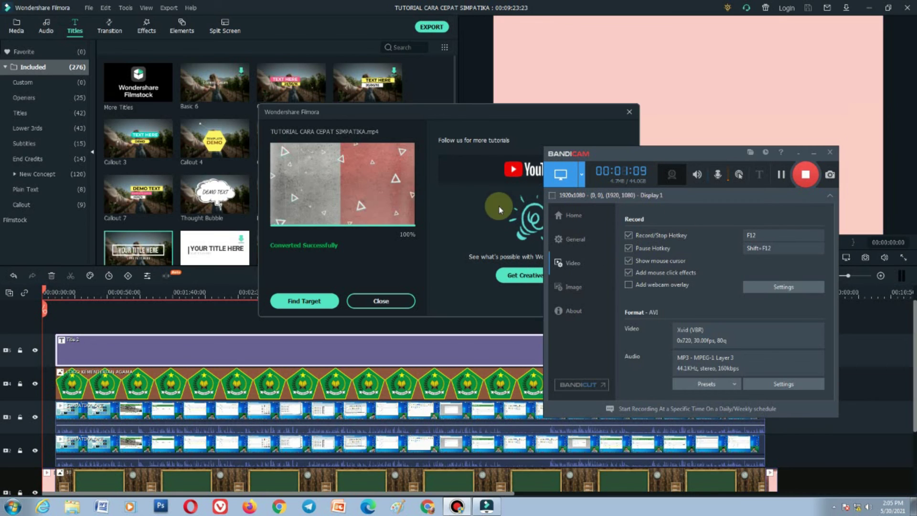
Show the exported file in the Output folder and play TUTORIAL CARA CEPAT SIMPATIKA in a maximized media player window.
click(310, 301)
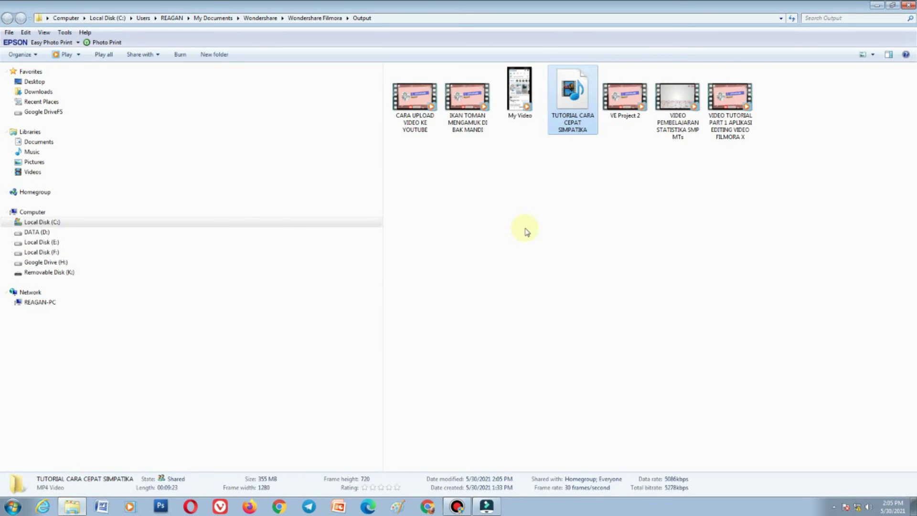
click(544, 221)
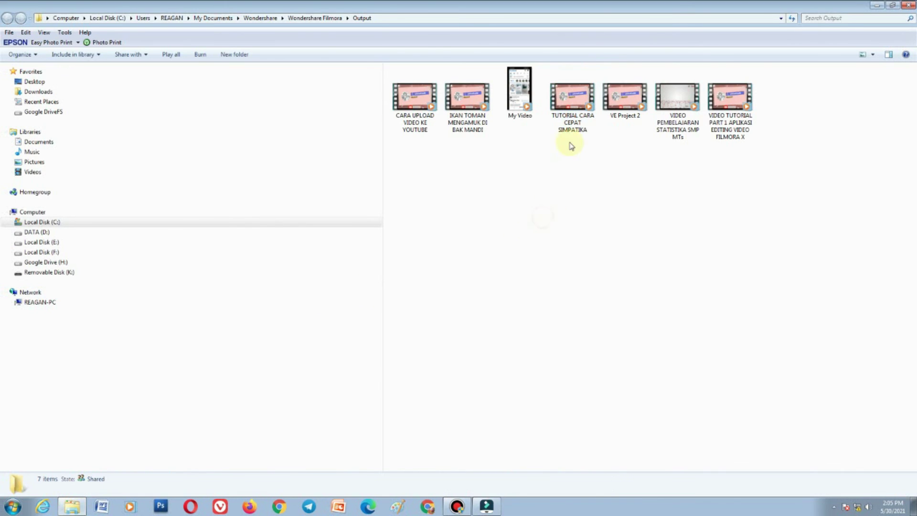
right_click(569, 110)
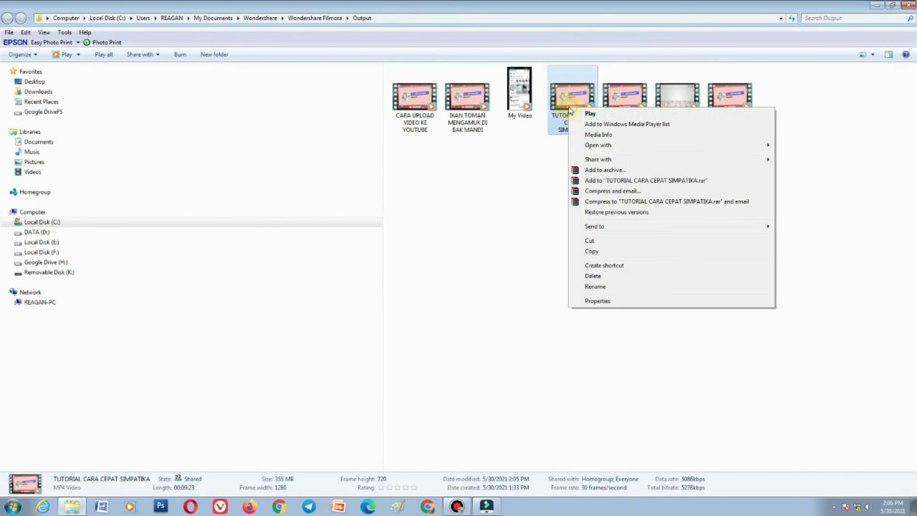
click(589, 114)
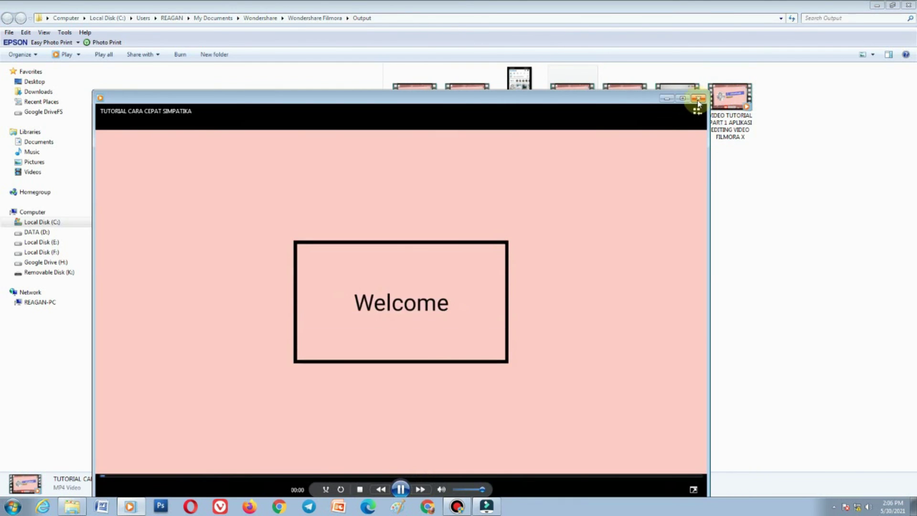
click(683, 99)
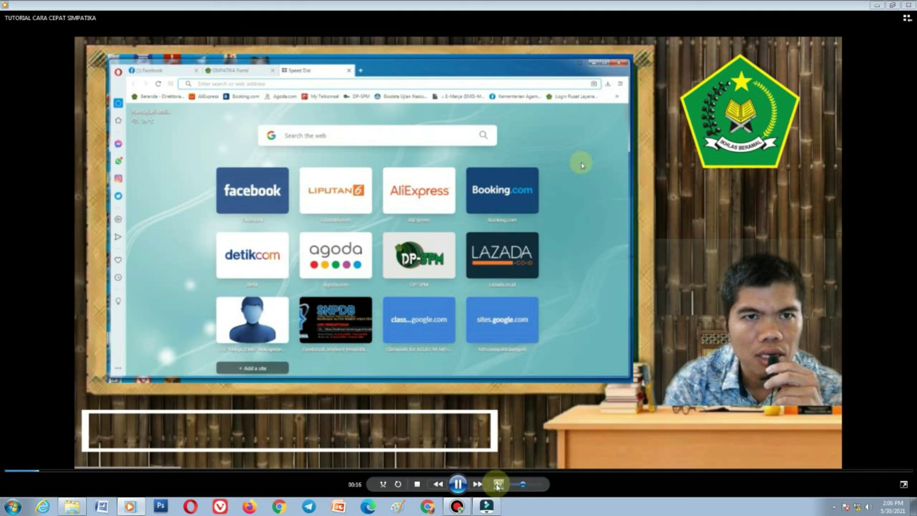
Skip through the exported video from start to end to check the blackboard, presenter, logo and title, and close the player.
click(61, 471)
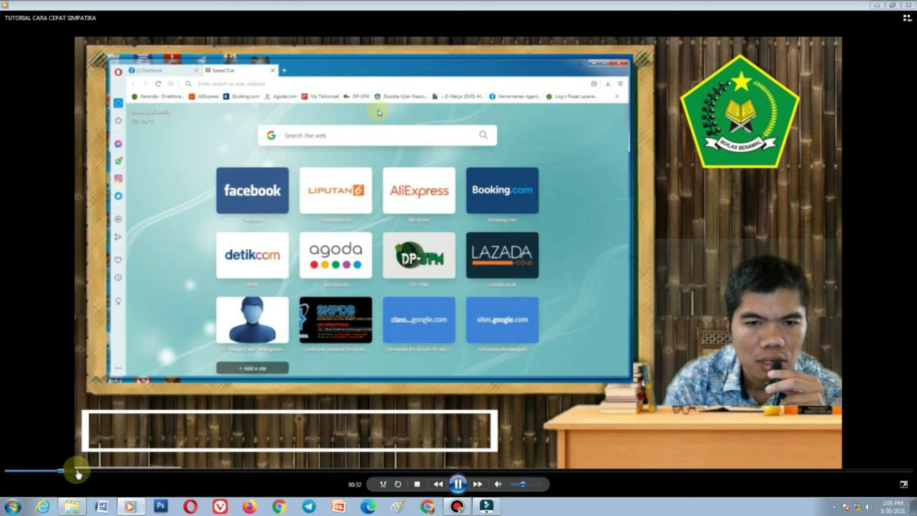
click(90, 471)
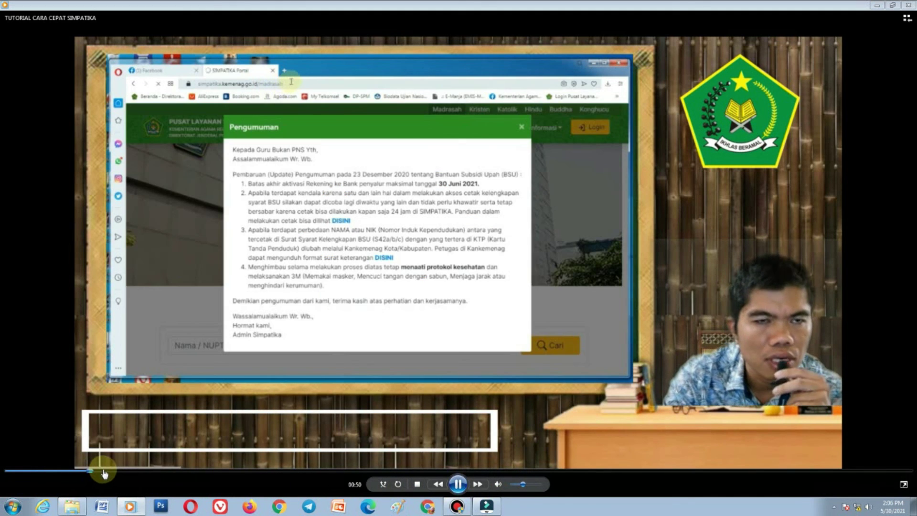
click(117, 471)
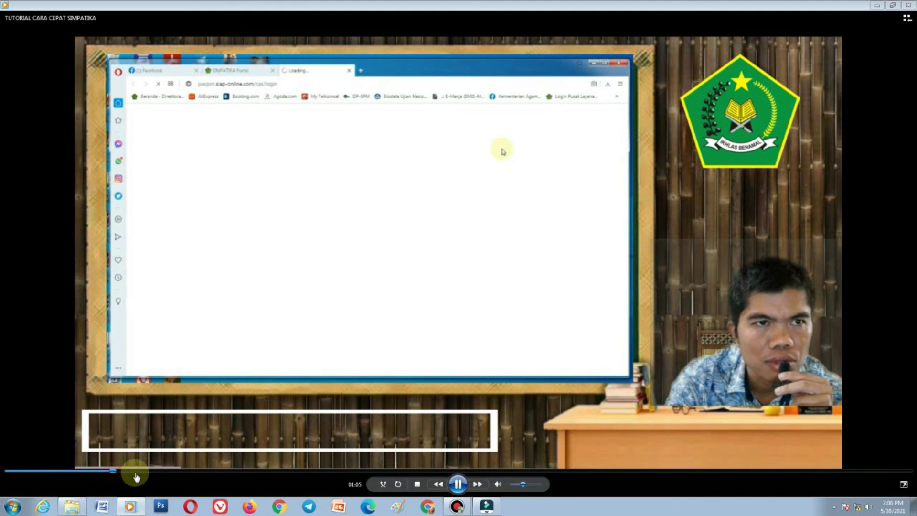
click(176, 472)
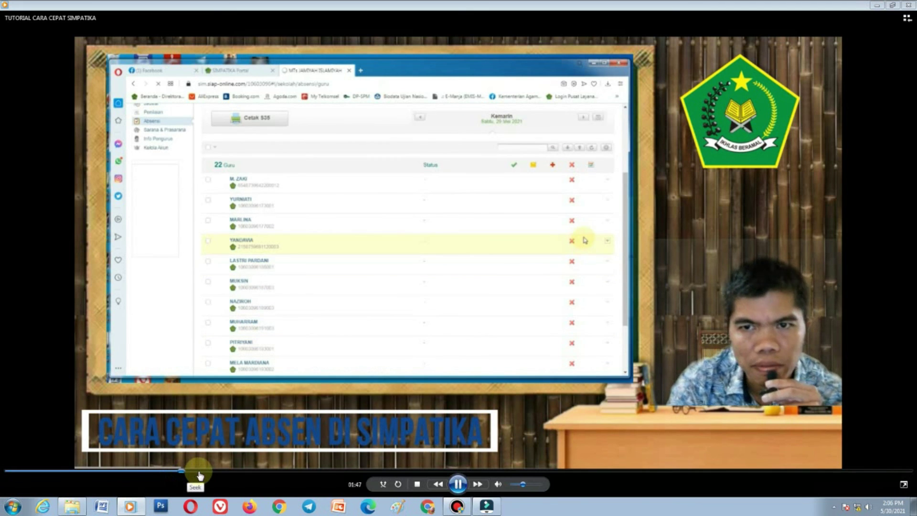
click(199, 472)
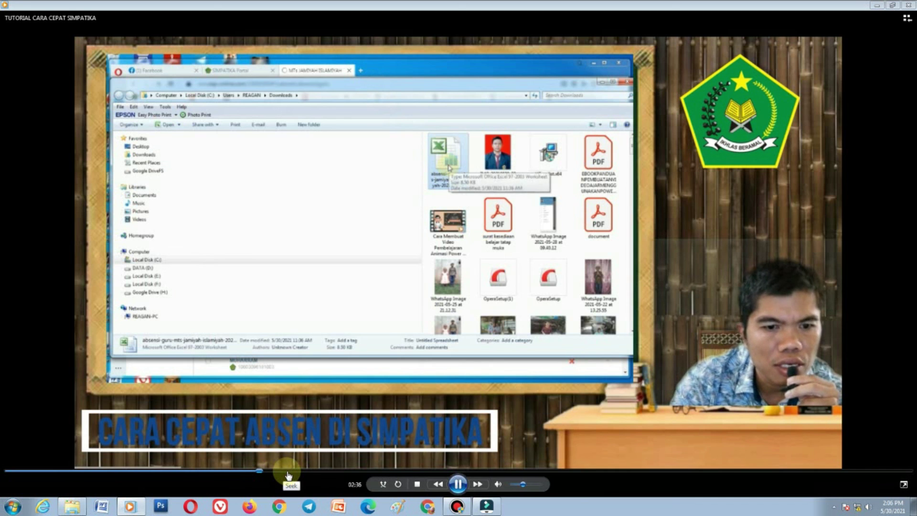
click(288, 471)
click(314, 472)
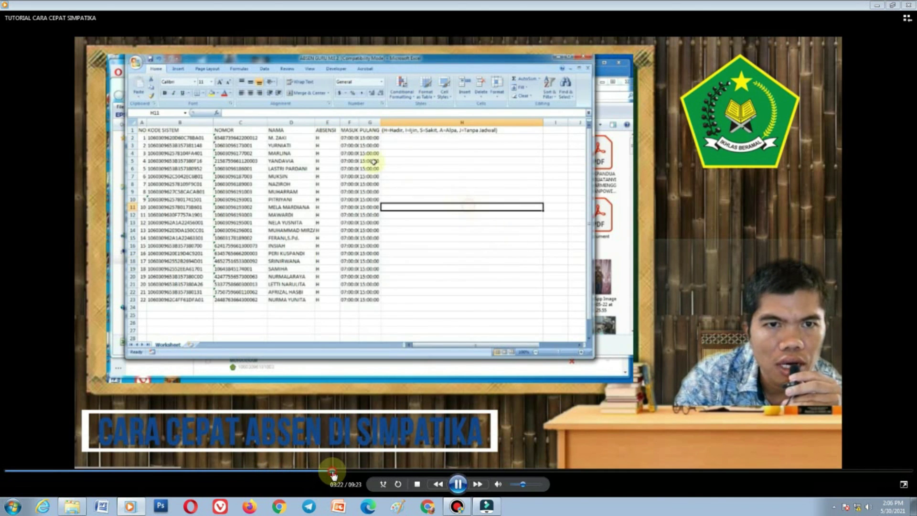
click(357, 472)
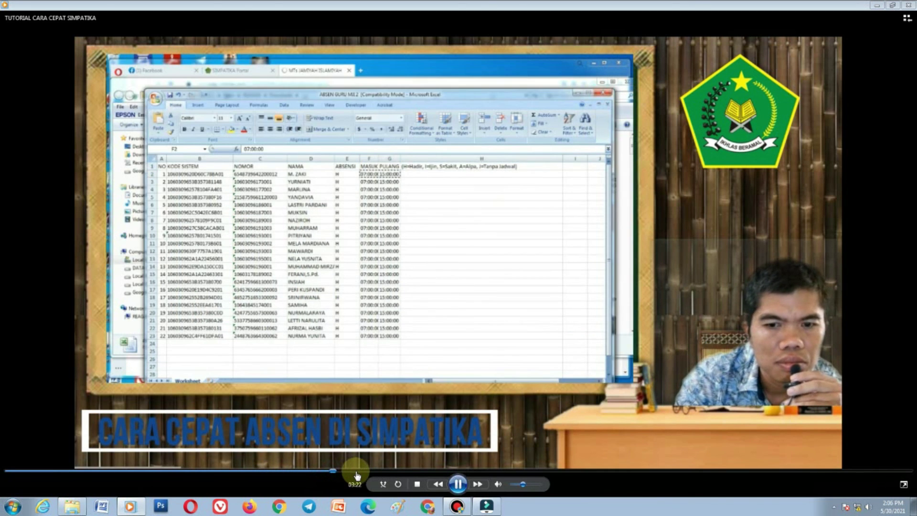
click(391, 472)
click(426, 472)
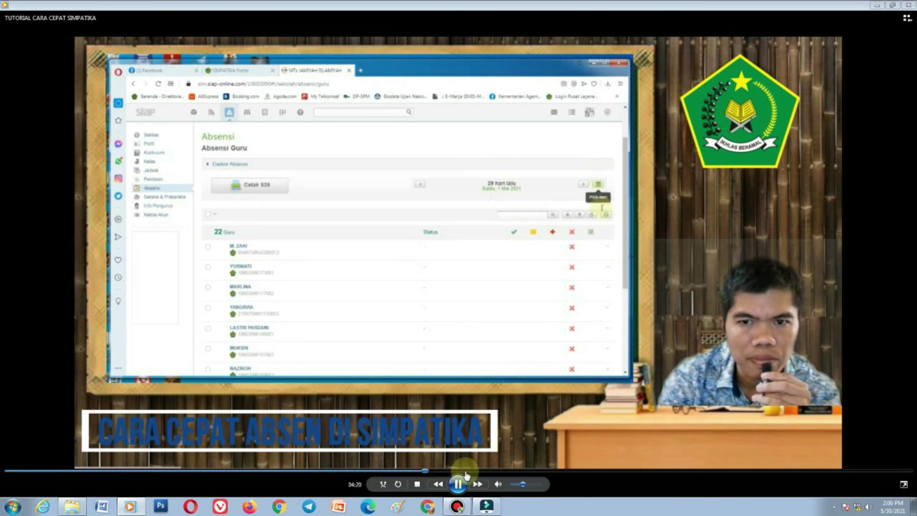
click(488, 471)
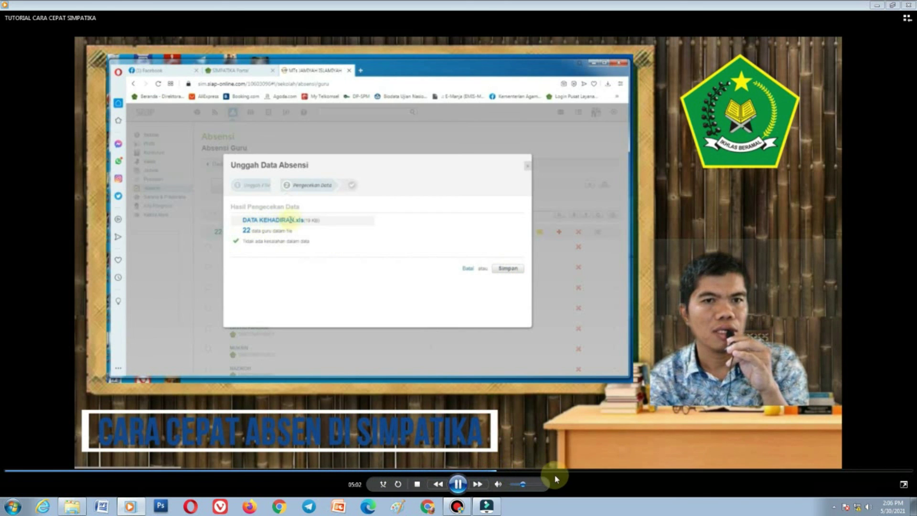
click(567, 472)
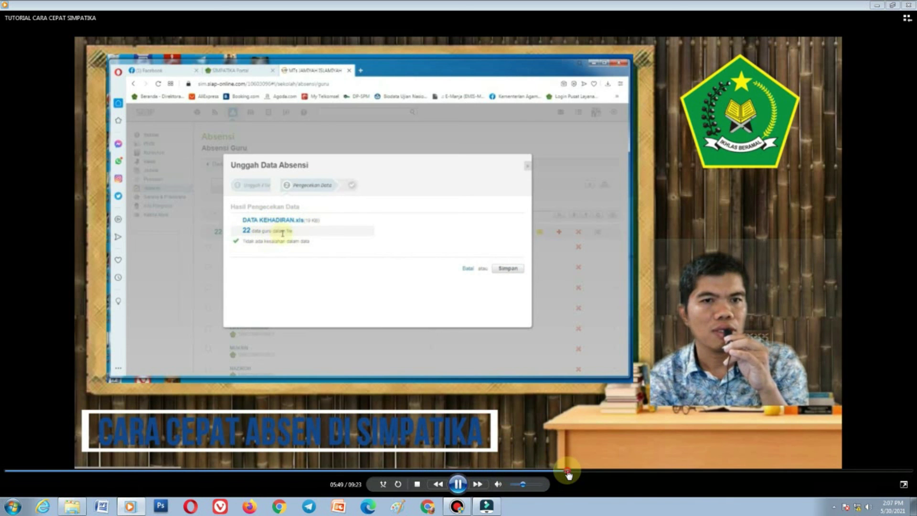
click(614, 472)
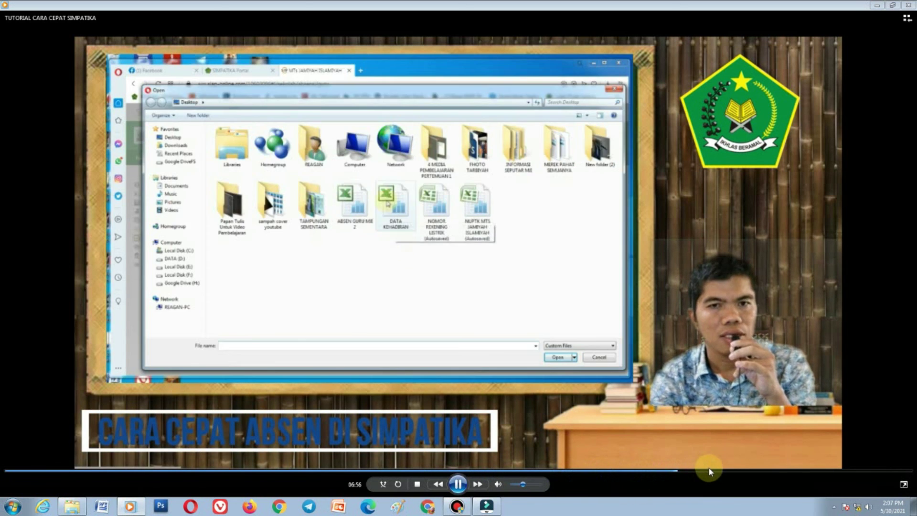
click(710, 472)
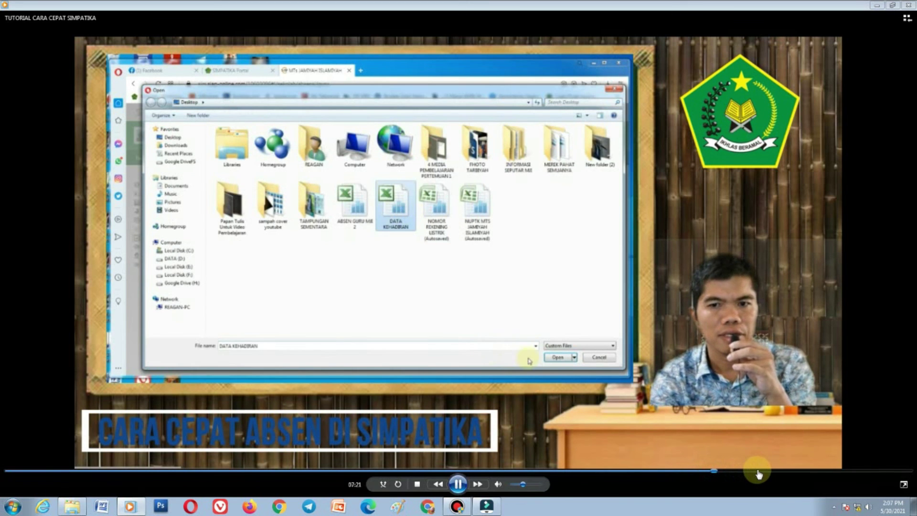
click(759, 472)
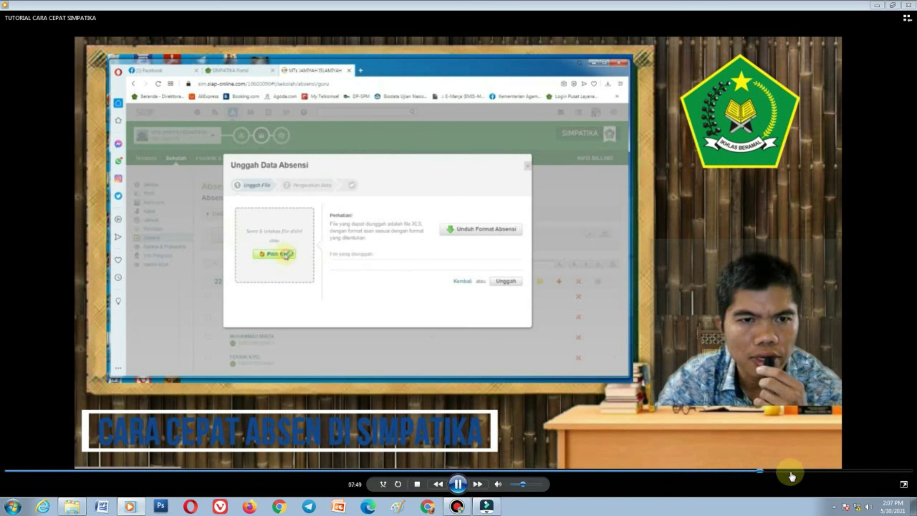
click(792, 473)
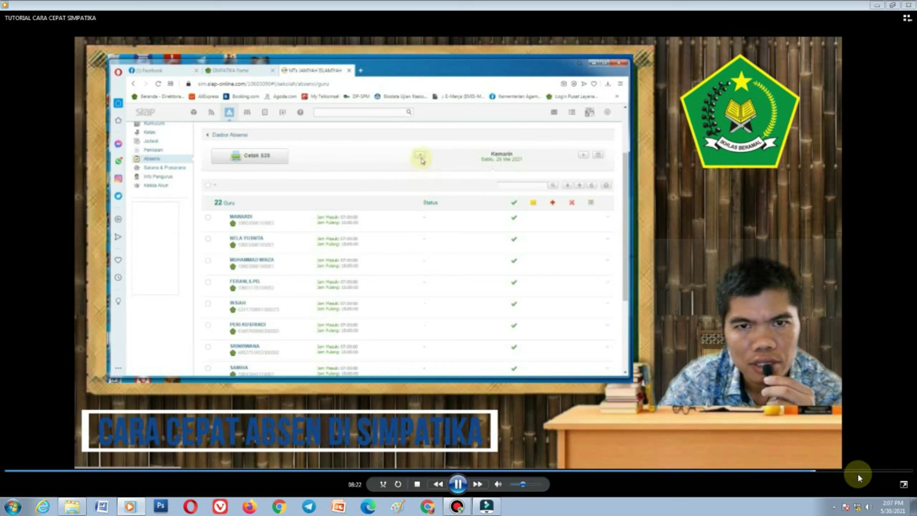
click(862, 471)
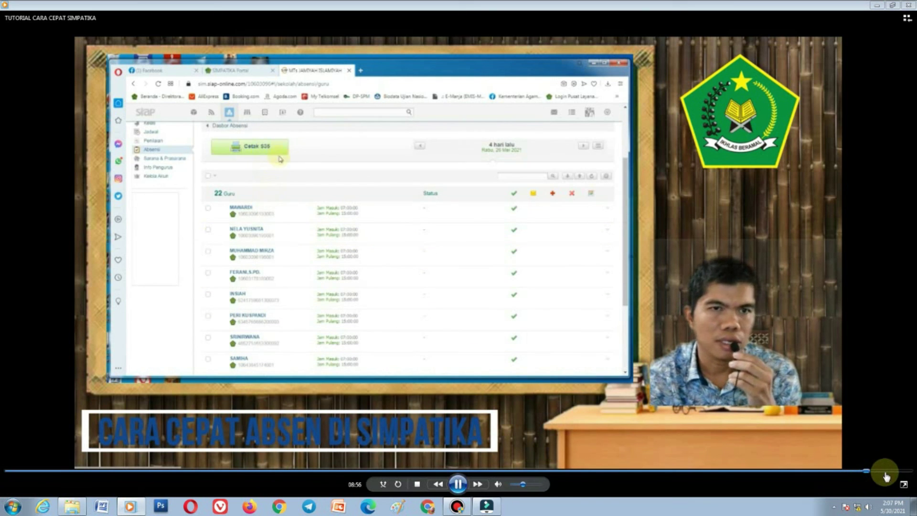
click(887, 473)
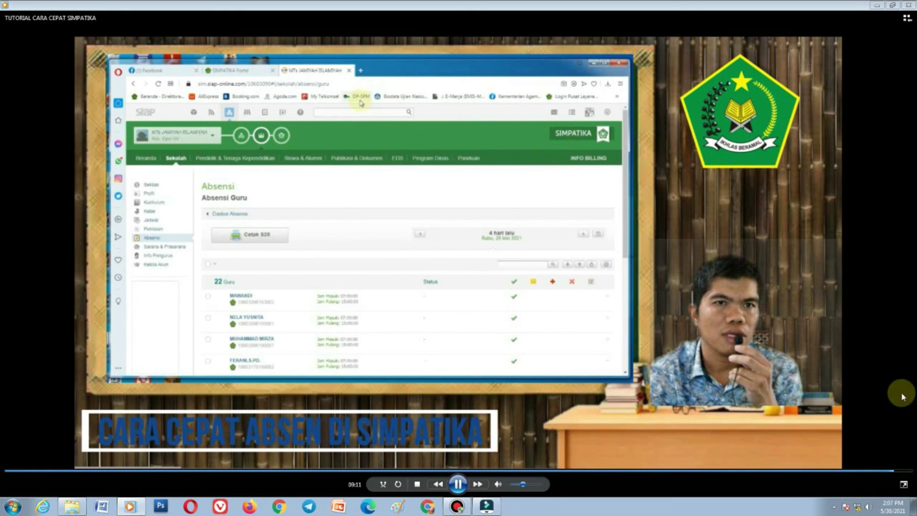
click(909, 5)
Move the TUTORIAL CARA CEPAT SIMPATIKA video from the Output folder to UNTUK DI UPLOAD inside YOUTUBER on DATA (D:).
click(601, 212)
click(569, 97)
right_click(570, 98)
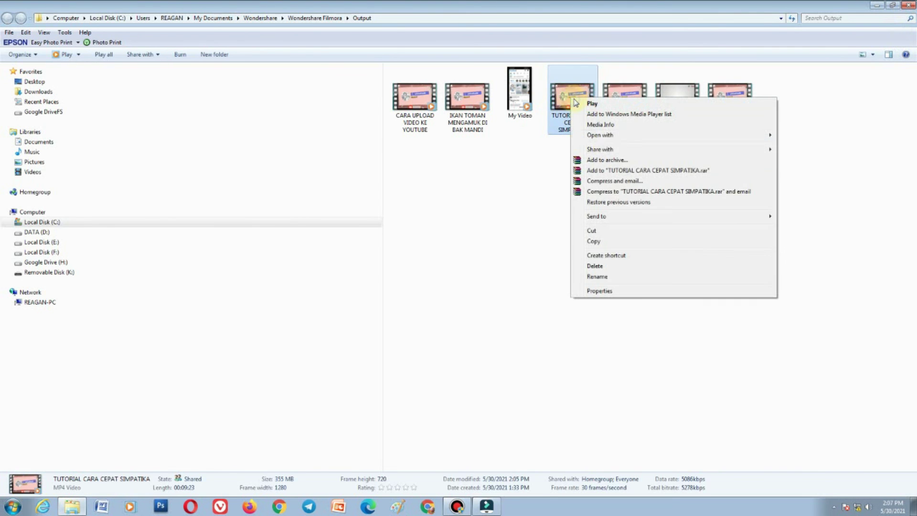
click(600, 242)
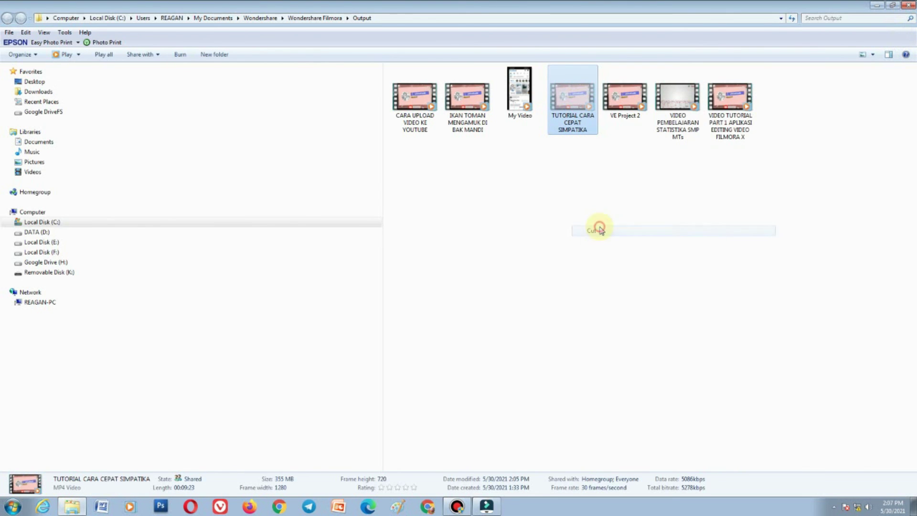
click(39, 243)
click(37, 232)
double_click(420, 311)
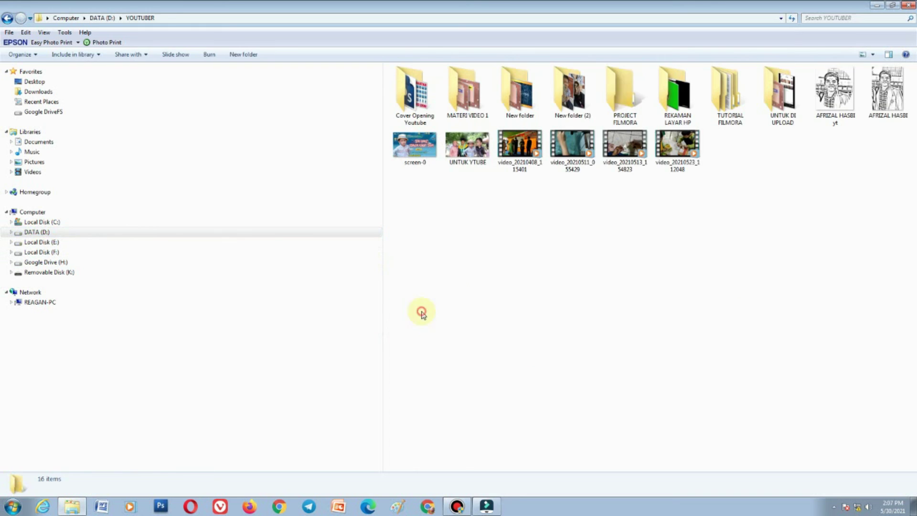
double_click(779, 96)
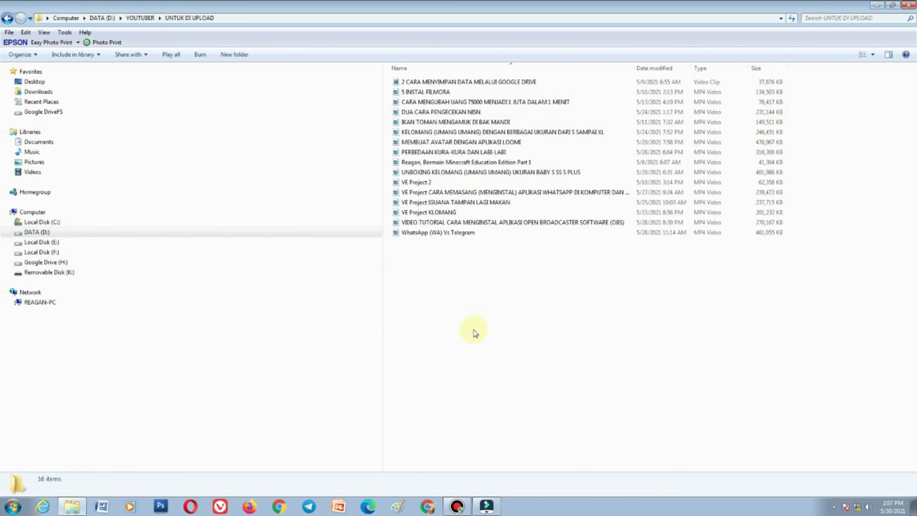
right_click(448, 303)
click(472, 381)
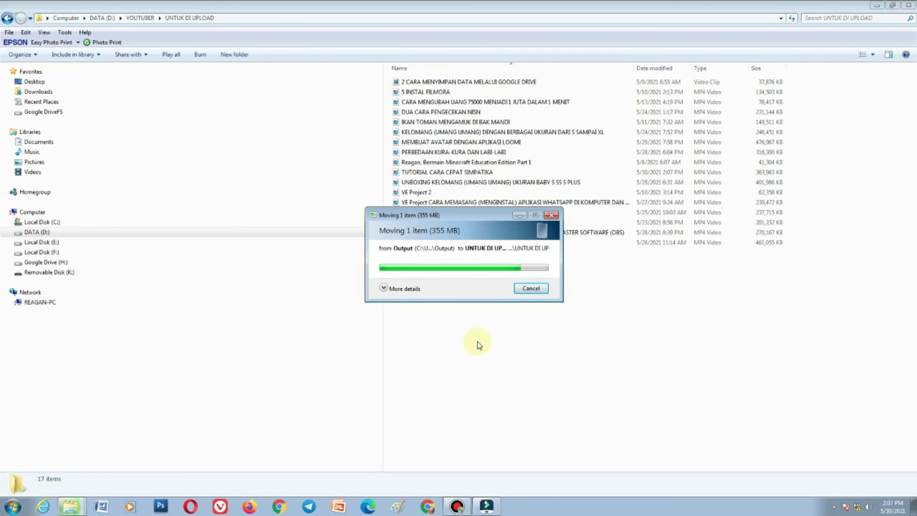
click(478, 343)
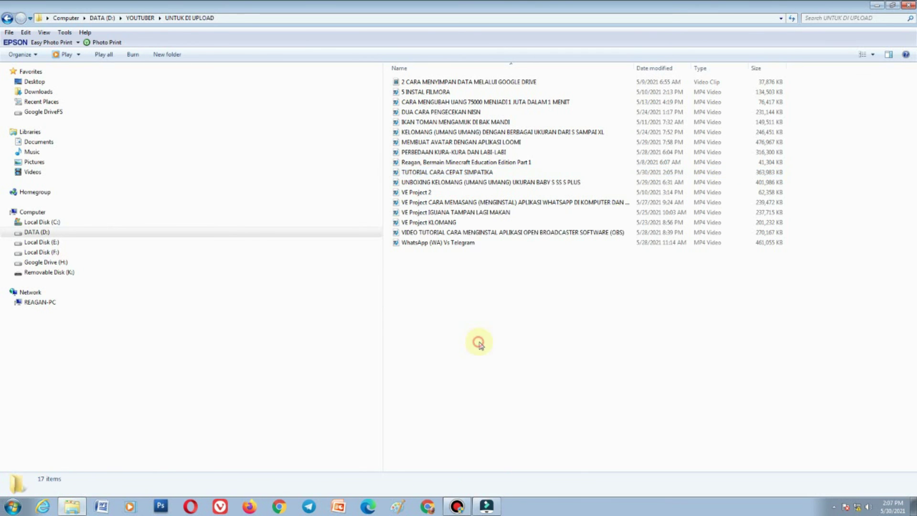
Open the moved TUTORIAL CARA CEPAT SIMPATIKA video in the media player from the UNTUK DI UPLOAD folder.
right_click(431, 173)
click(480, 211)
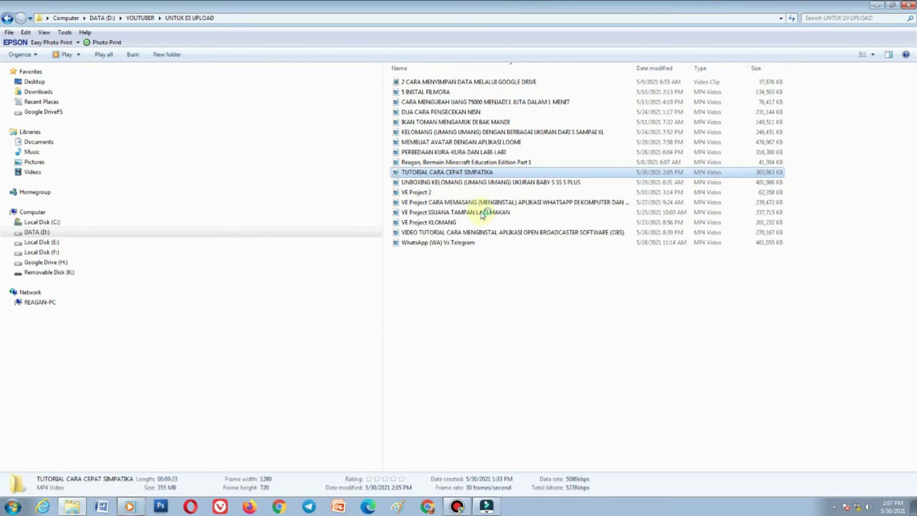